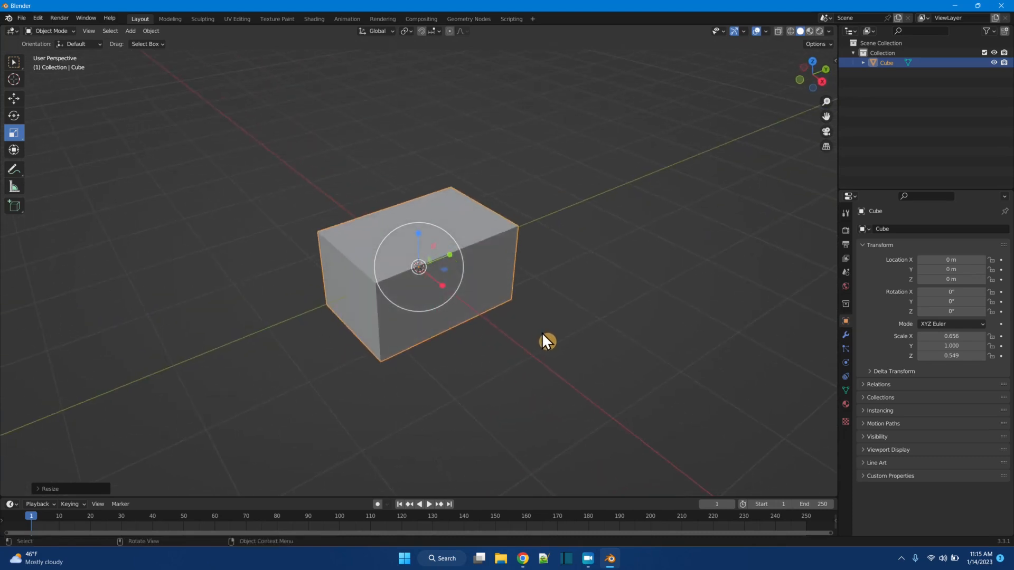
# - Put the cube into Edit Mode with face selection active
pyautogui.click(48, 32)
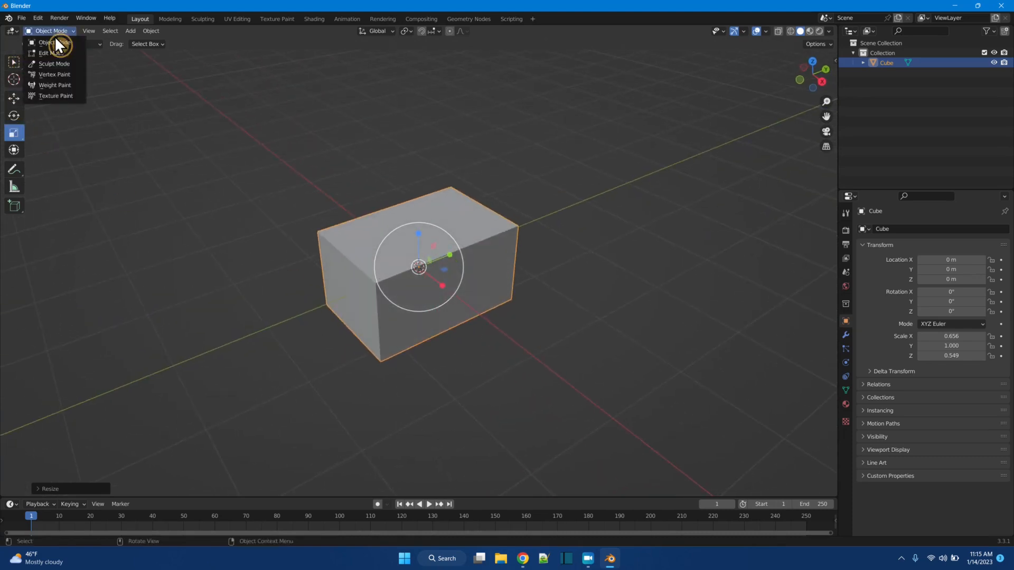
pyautogui.click(61, 54)
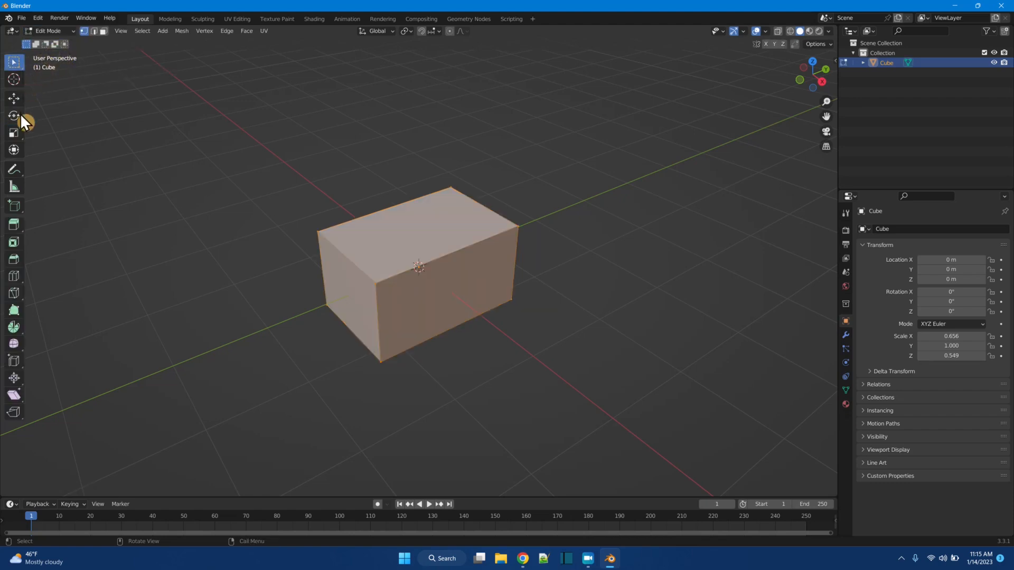
pyautogui.click(104, 31)
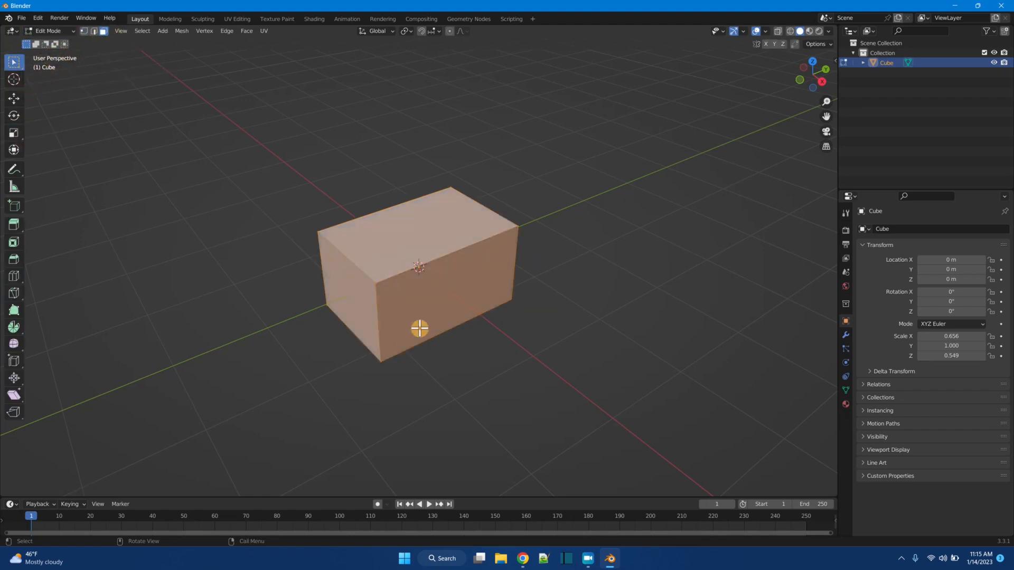
# - Try extruding the cube's positive-X side face outward, undo the extrusion, and return to box selection
pyautogui.click(430, 300)
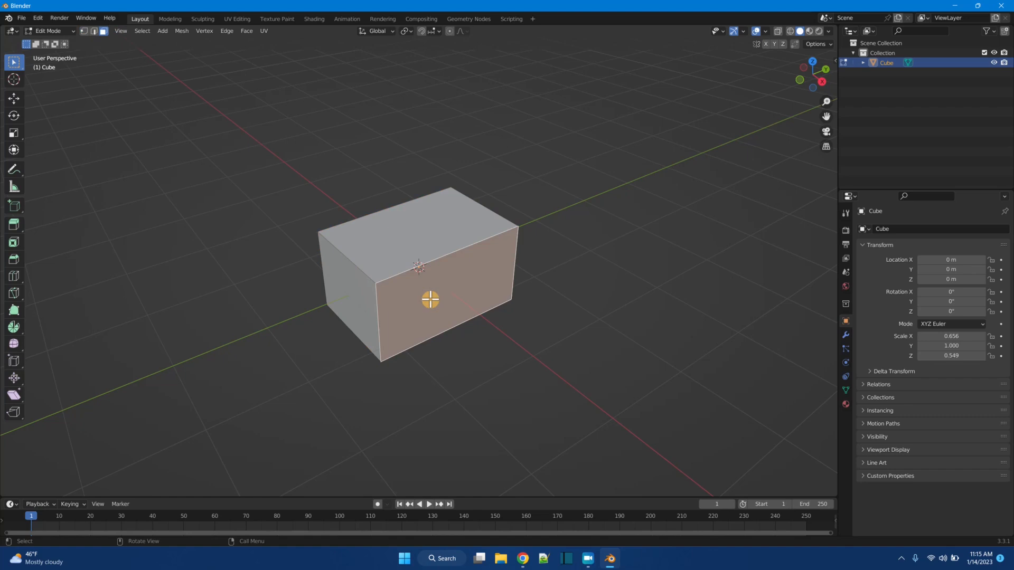
pyautogui.click(15, 224)
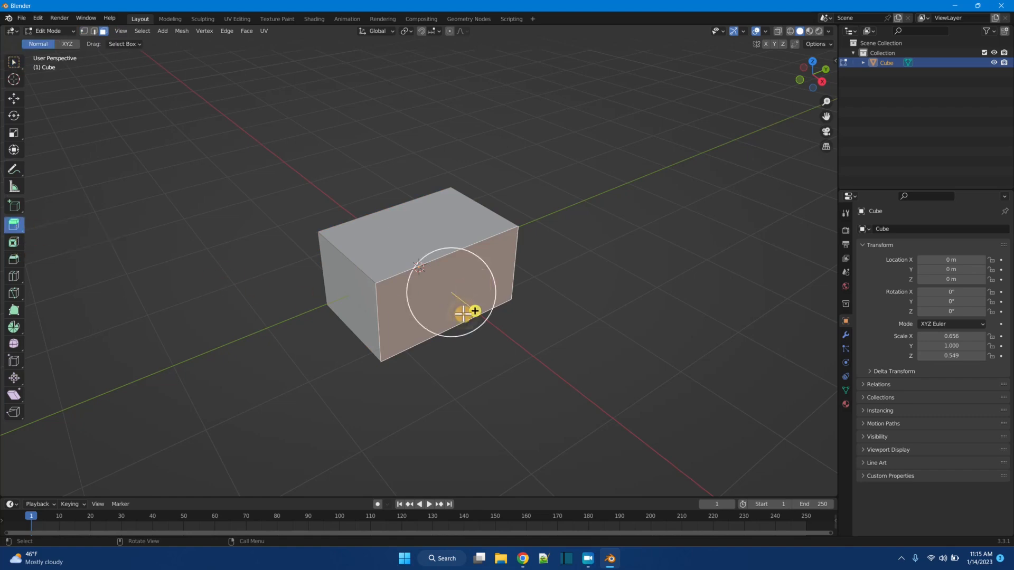
pyautogui.moveTo(476, 310); pyautogui.dragTo(524, 350)
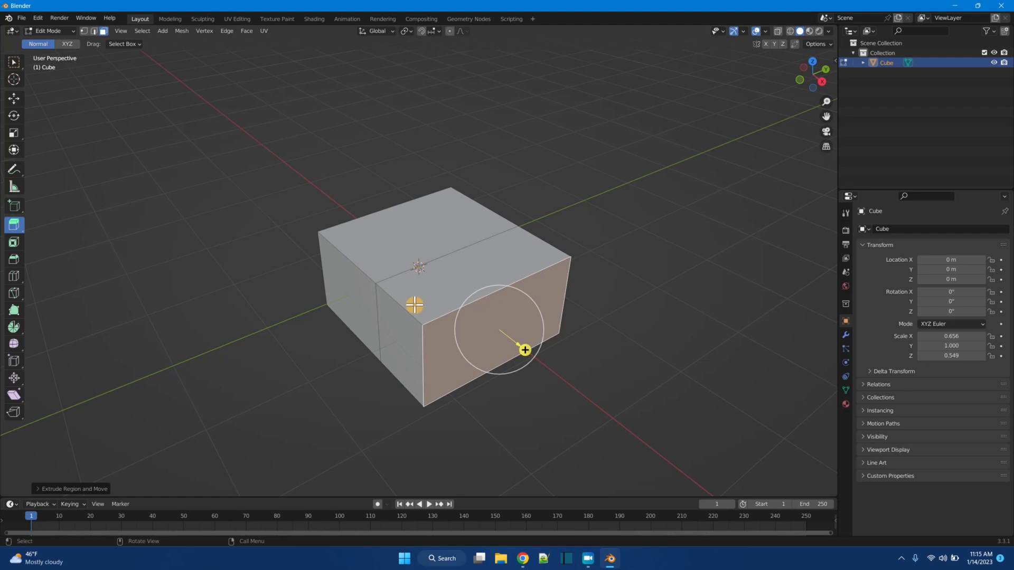
pyautogui.hotkey('ctrl', 'z')
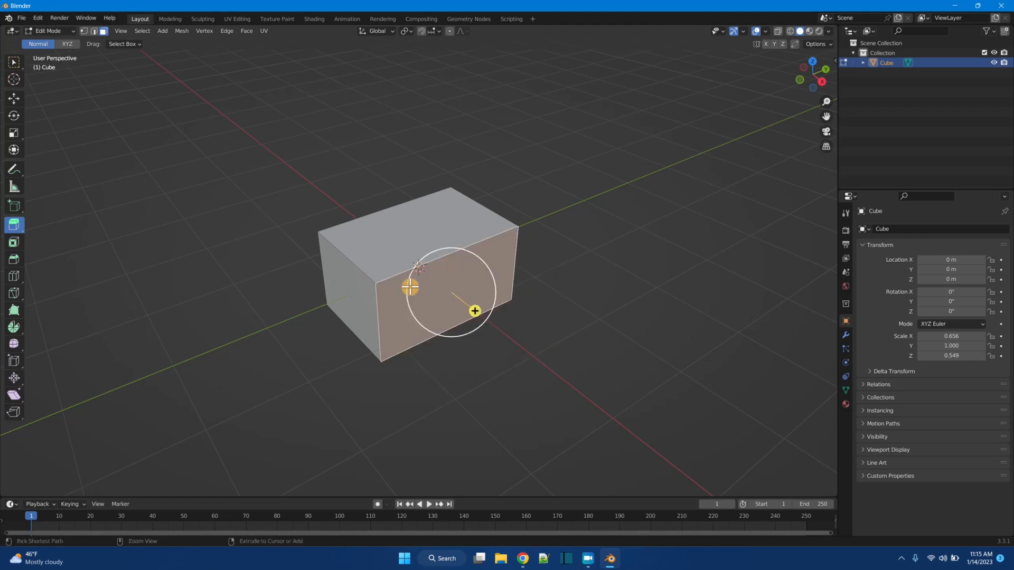
pyautogui.click(14, 63)
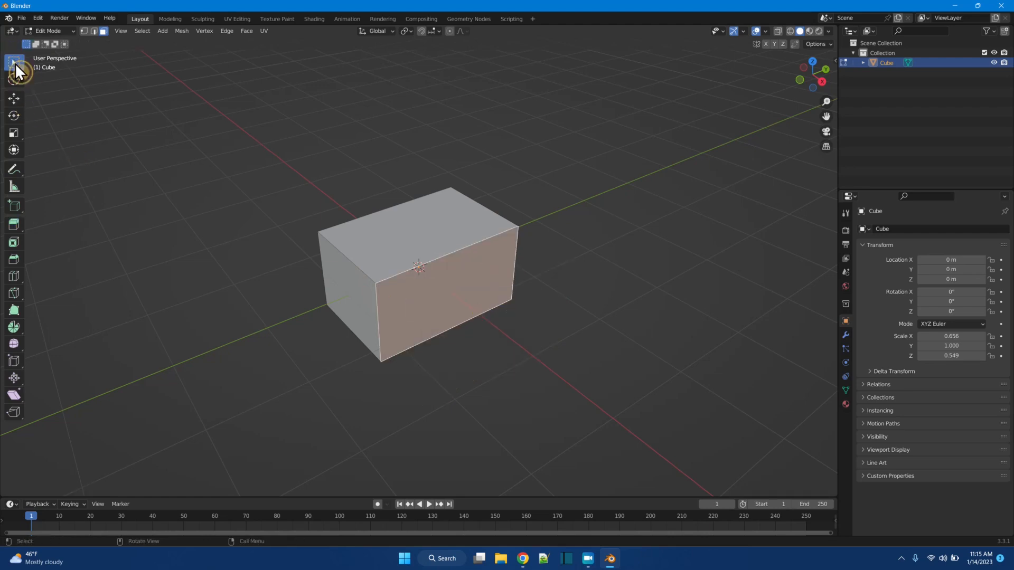
# - Turn on X-ray display and add a centred loop cut that splits the cube into two halves along X
pyautogui.click(778, 31)
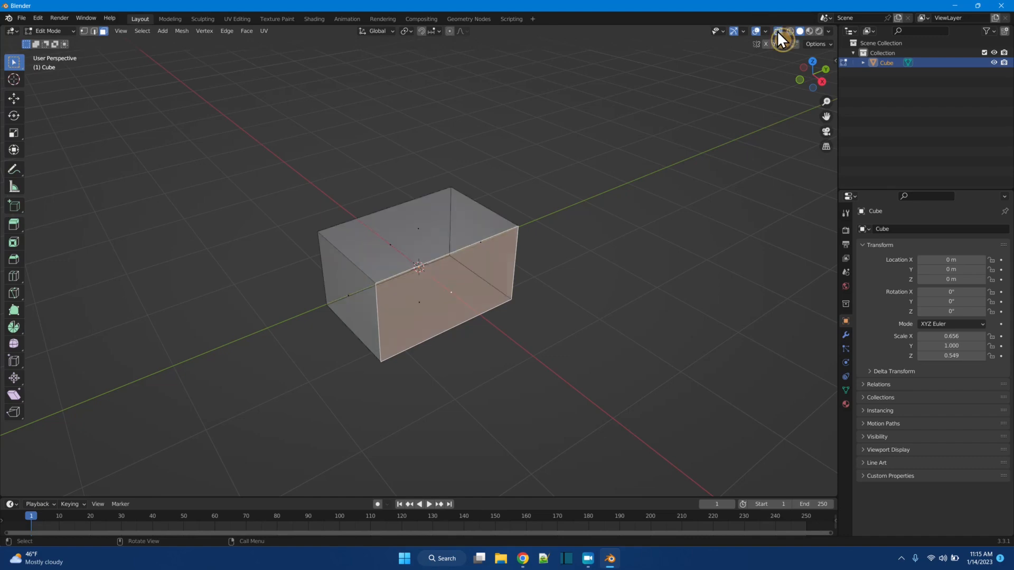
pyautogui.click(14, 276)
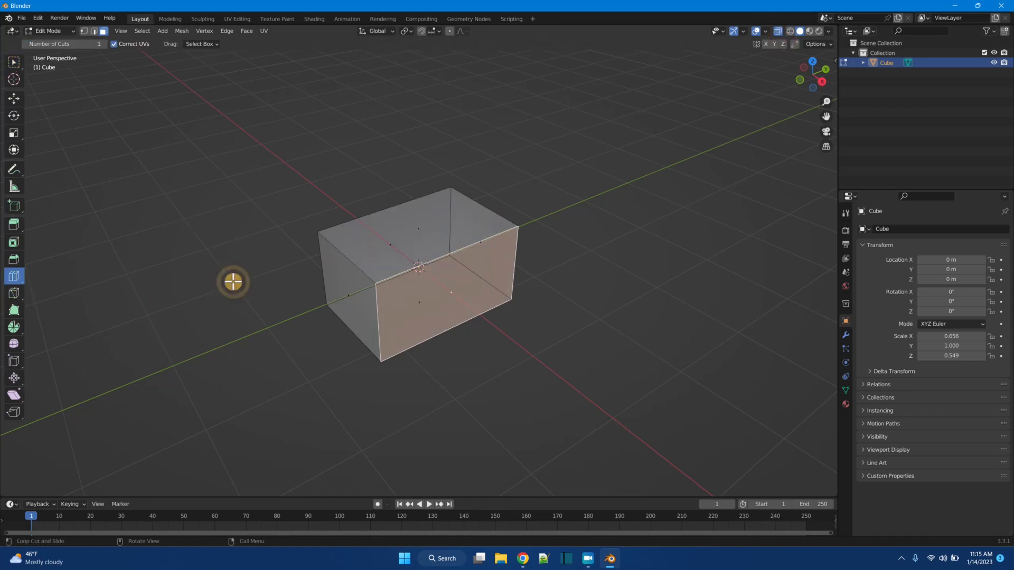
pyautogui.click(358, 262)
pyautogui.moveTo(413, 336); pyautogui.dragTo(537, 399, button='middle')
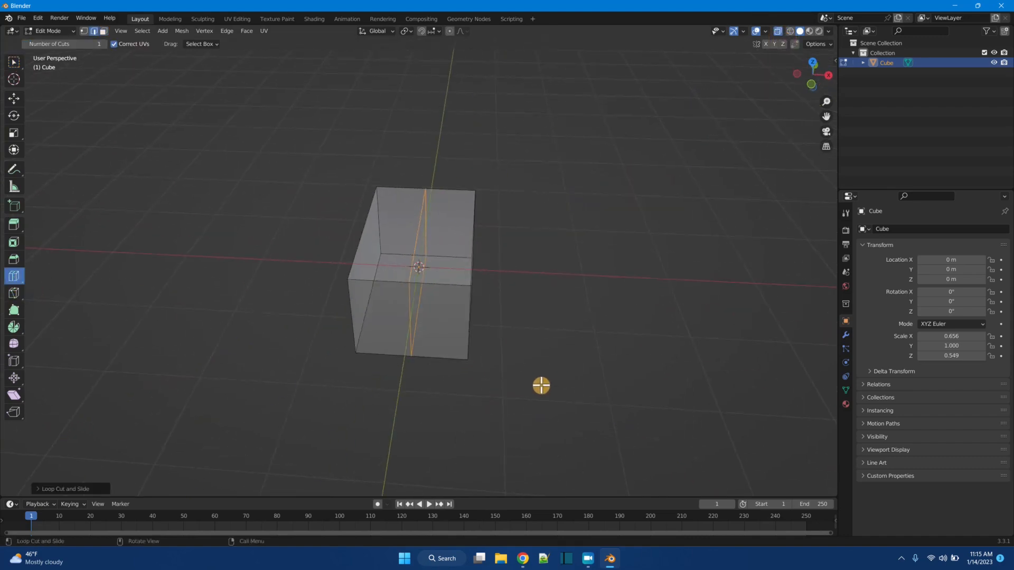
# - Try deleting the edges on the cube's negative-X side, and undo the deletion
pyautogui.click(14, 62)
pyautogui.moveTo(327, 165); pyautogui.dragTo(401, 392)
pyautogui.rightClick(357, 264)
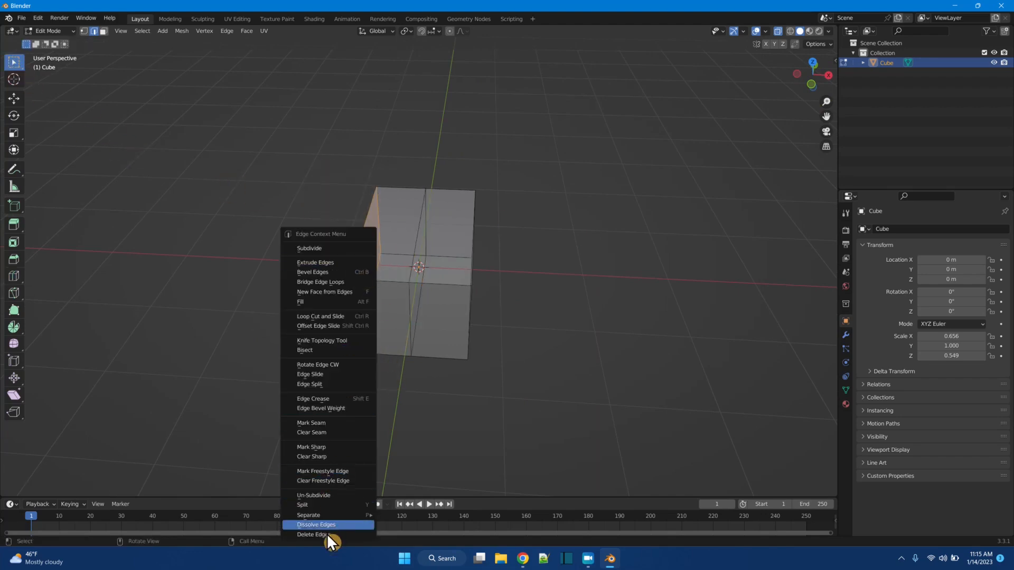
pyautogui.click(328, 535)
pyautogui.moveTo(600, 388)
pyautogui.mouseDown(button='middle')
pyautogui.moveTo(586, 376)
pyautogui.moveTo(600, 376)
pyautogui.mouseUp(button='middle')
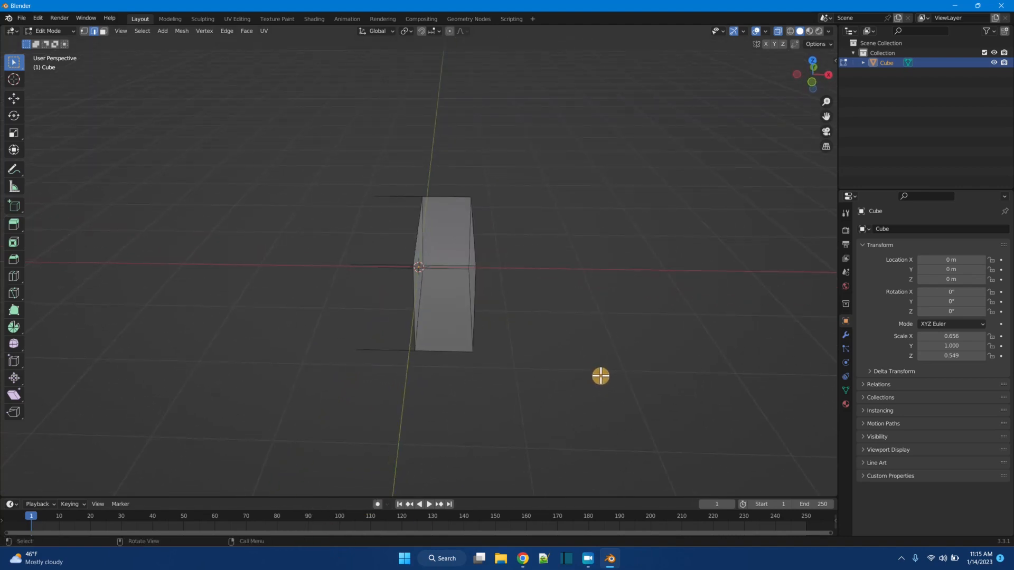
pyautogui.hotkey('ctrl', 'z')
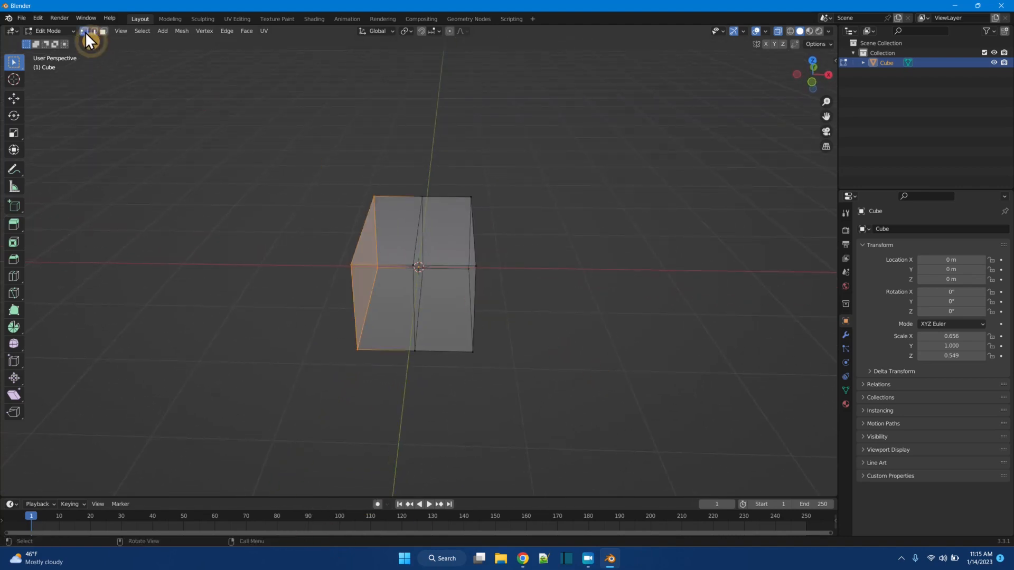
# - Delete the vertices on the cube's negative-X side using vertex selection, leaving only the positive-X half
pyautogui.moveTo(299, 153); pyautogui.dragTo(392, 391)
pyautogui.rightClick(370, 273)
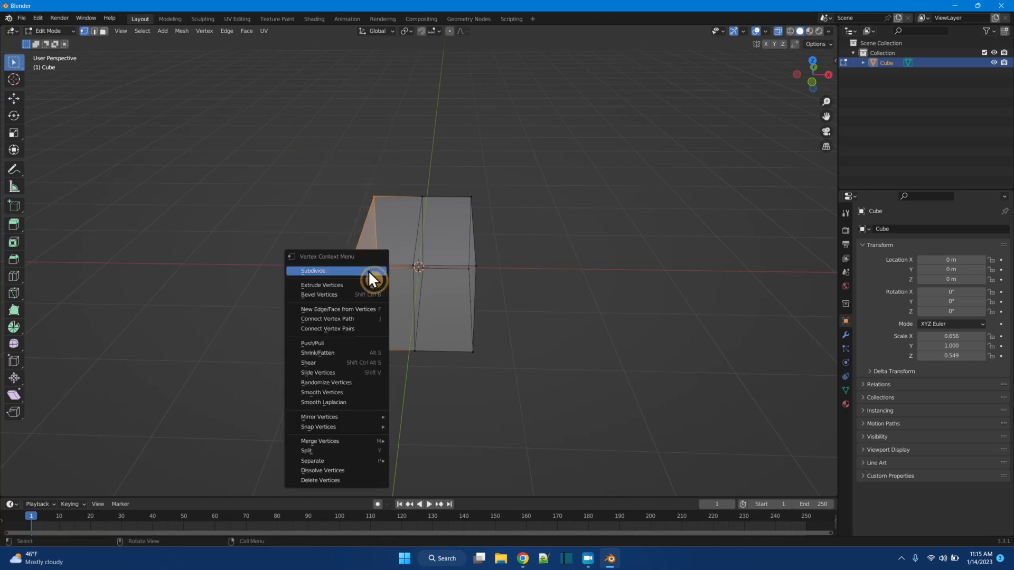
pyautogui.click(338, 479)
pyautogui.moveTo(611, 421); pyautogui.dragTo(625, 398, button='middle')
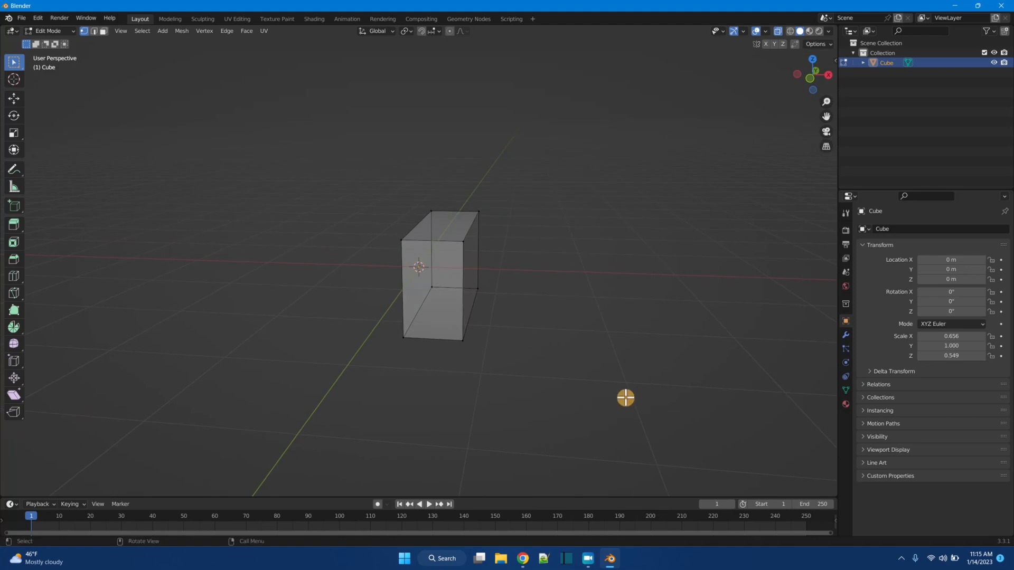
# - Add a Mirror modifier on the X axis to the half cube
pyautogui.click(846, 334)
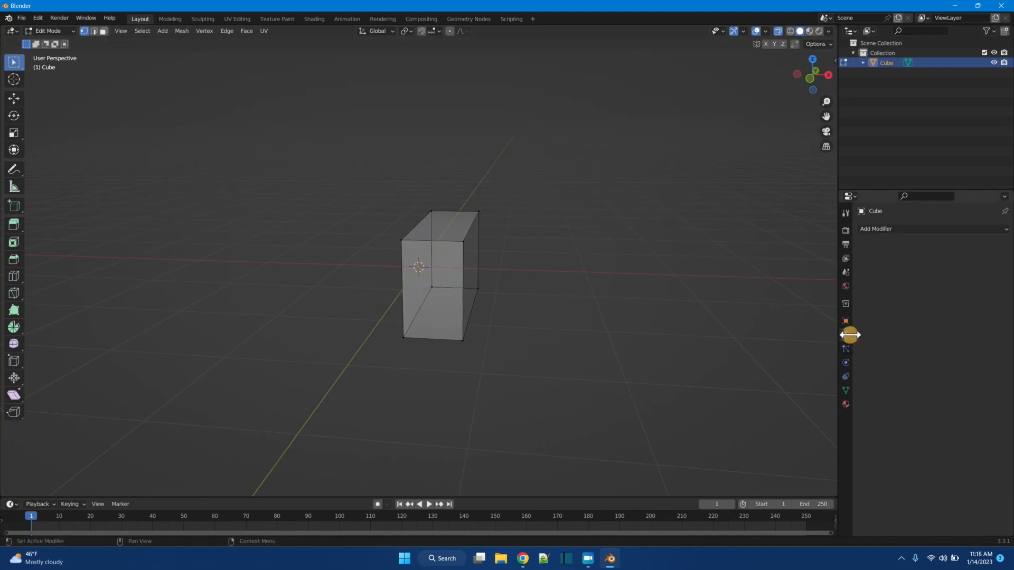
pyautogui.click(883, 232)
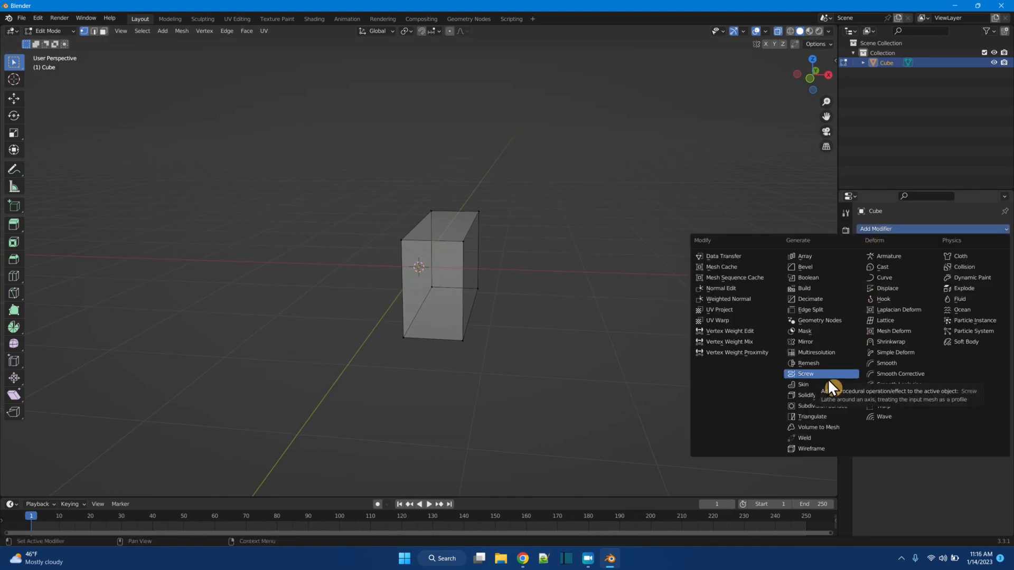
pyautogui.click(808, 343)
pyautogui.moveTo(547, 340); pyautogui.dragTo(510, 366, button='middle')
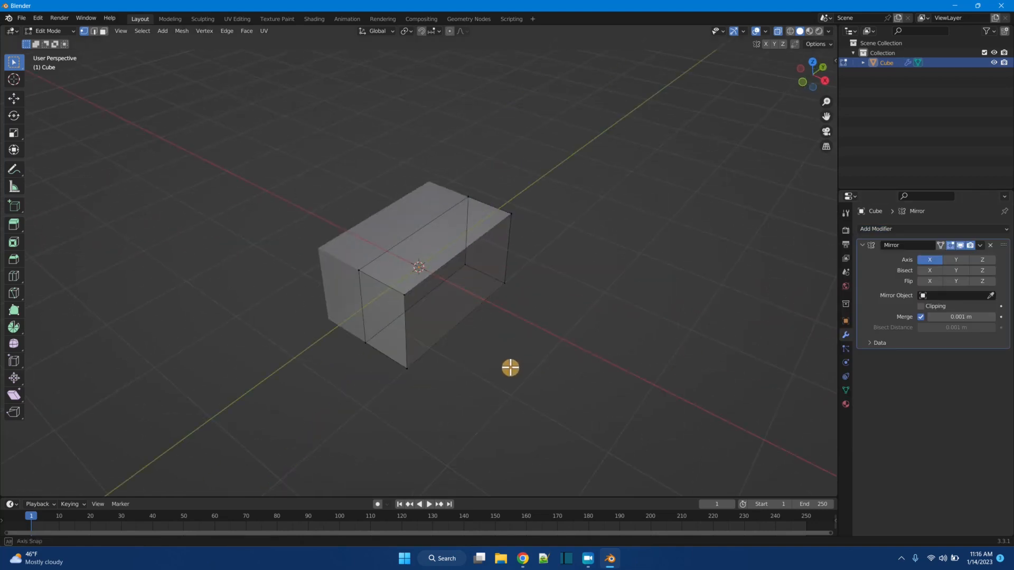
# - Turn off X-ray display and enable Cavity in the viewport shading options
pyautogui.click(778, 31)
pyautogui.click(828, 31)
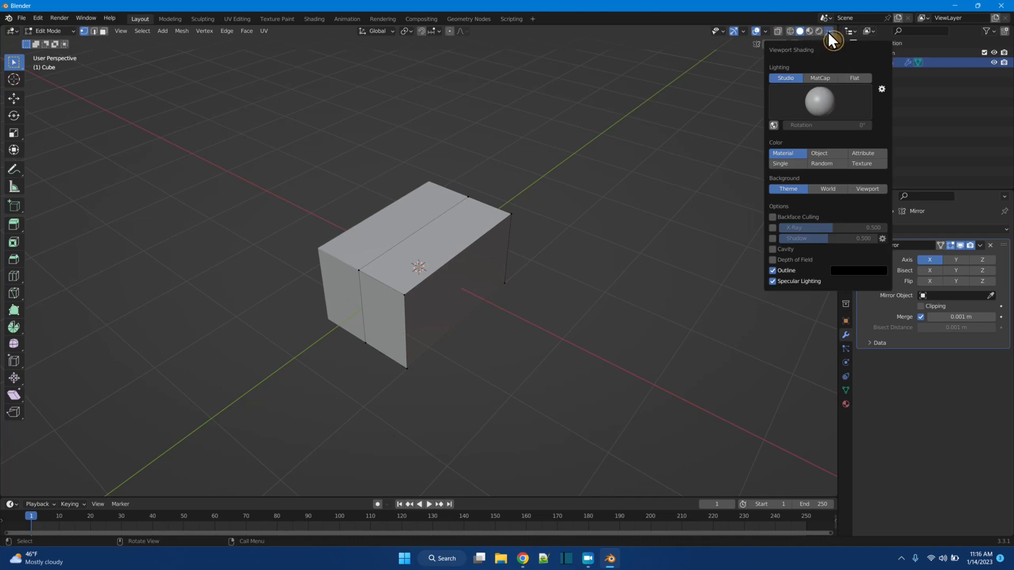
pyautogui.click(772, 249)
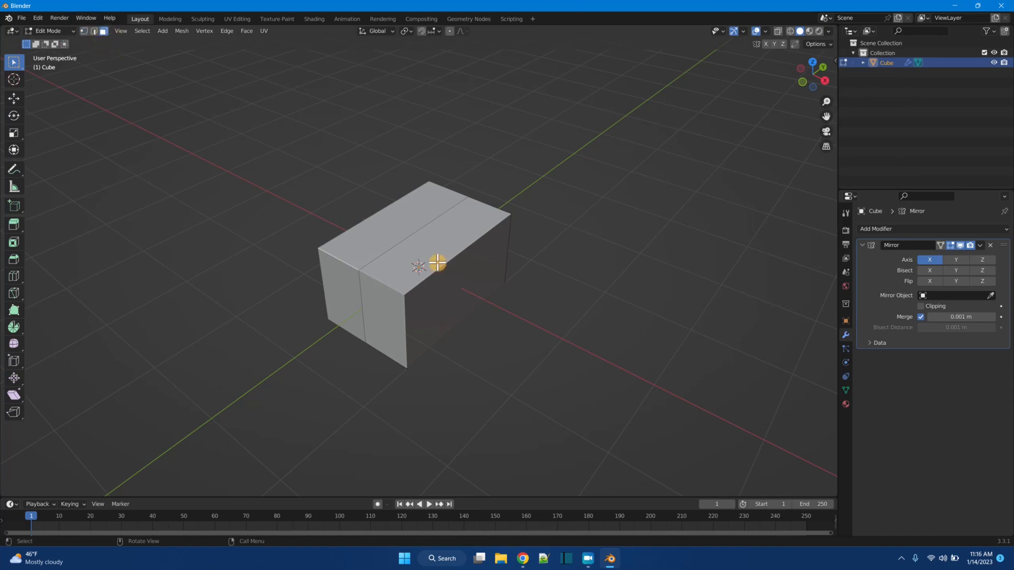
# - Extrude the positive-X side face outward along its normal using face selection
pyautogui.click(462, 290)
pyautogui.moveTo(502, 314); pyautogui.dragTo(504, 297, button='middle')
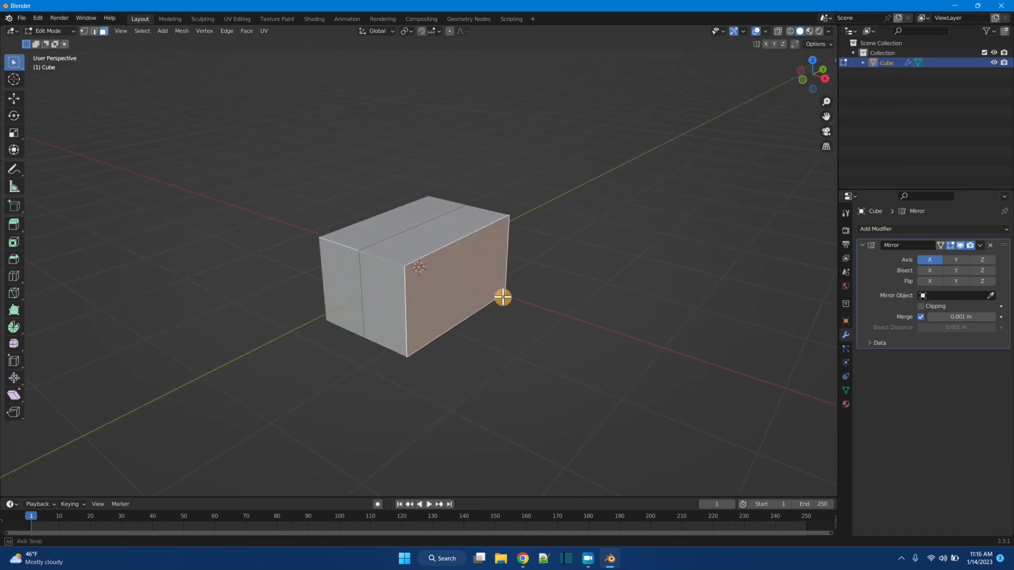
pyautogui.click(16, 226)
pyautogui.moveTo(496, 293); pyautogui.dragTo(537, 297)
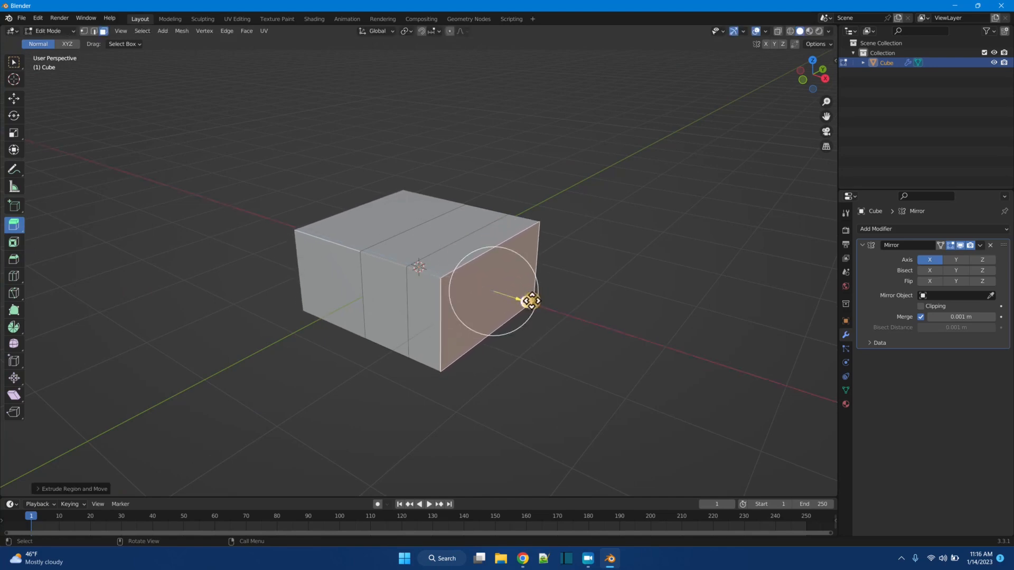
# - Scale the extruded end face down to taper that section of the mirrored body
pyautogui.click(13, 133)
pyautogui.moveTo(582, 333); pyautogui.dragTo(567, 347, button='middle')
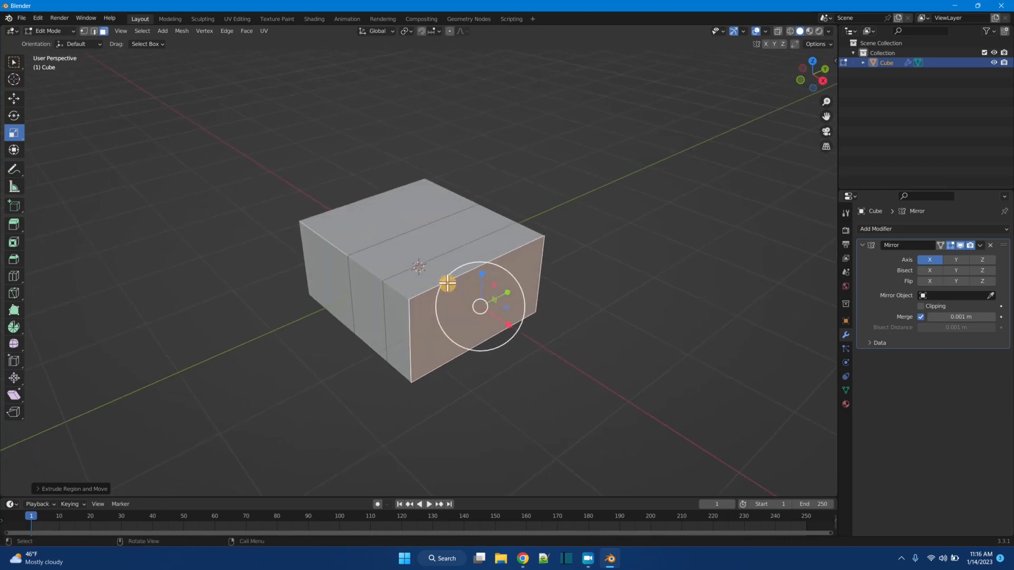
pyautogui.moveTo(449, 283); pyautogui.dragTo(482, 290)
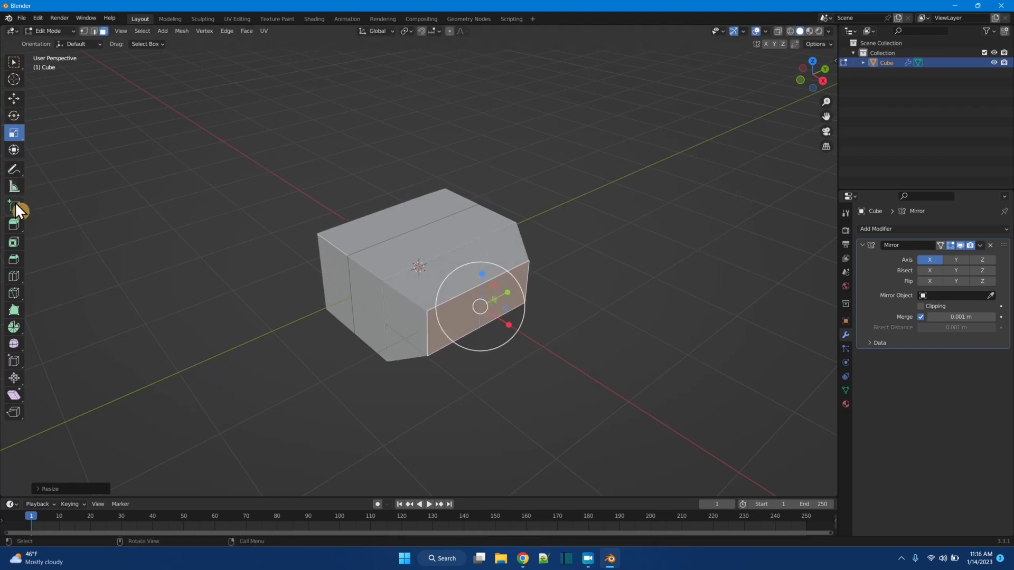
# - Extrude the scaled-down end face outward to form a narrower block at each mirrored end
pyautogui.click(14, 222)
pyautogui.moveTo(510, 321); pyautogui.dragTo(568, 351)
pyautogui.moveTo(627, 373)
pyautogui.mouseDown(button='middle')
pyautogui.moveTo(648, 380)
pyautogui.moveTo(626, 366)
pyautogui.mouseUp(button='middle')
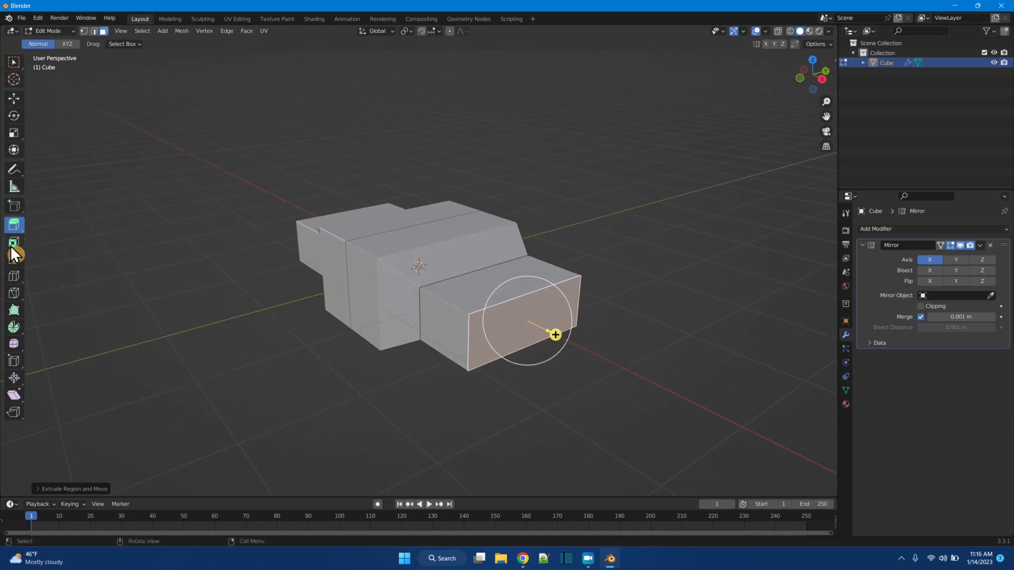
# - Add a horizontal loop cut around the body, set its number of cuts to 2, and return to box selection
pyautogui.click(14, 276)
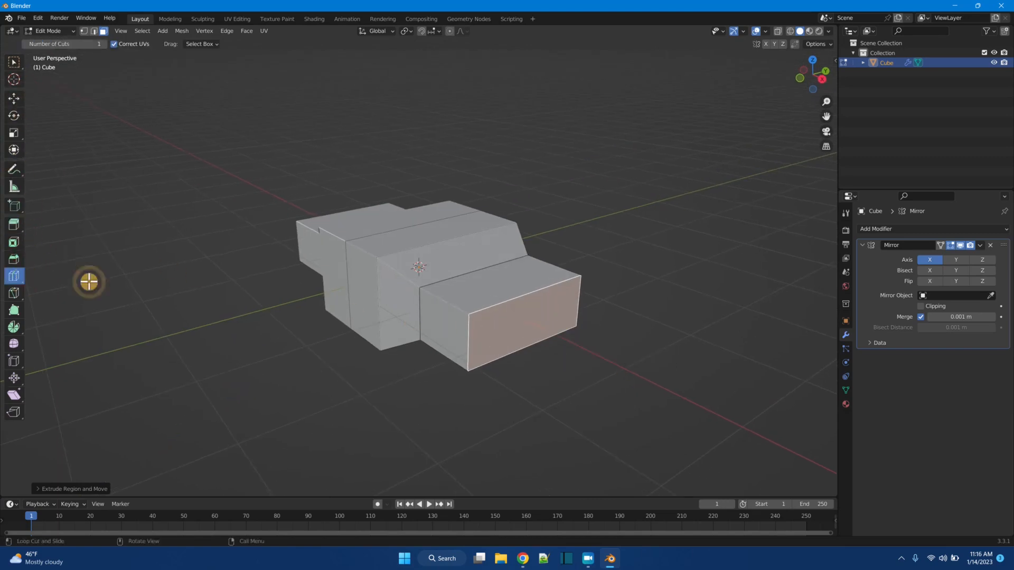
pyautogui.click(476, 335)
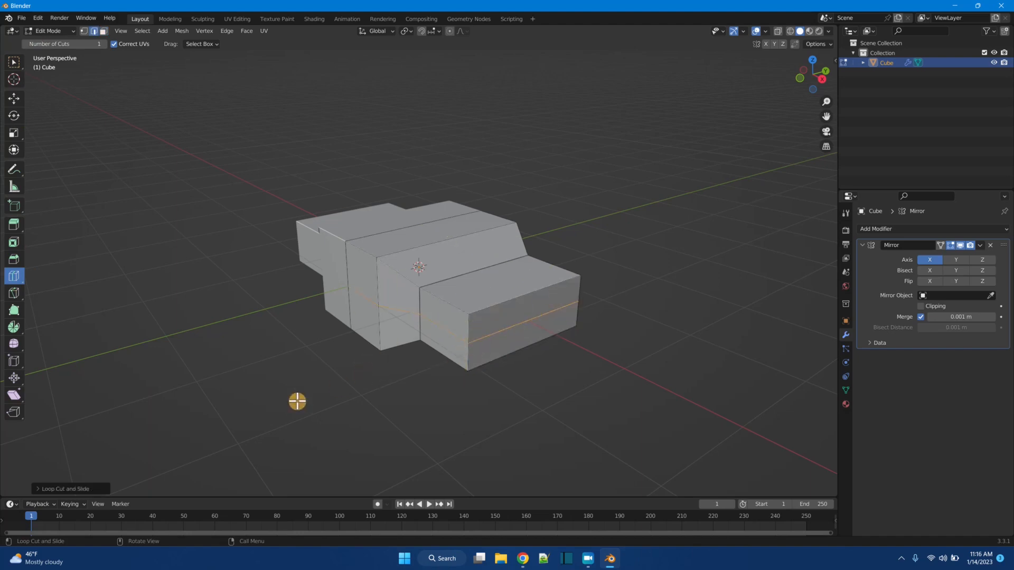
pyautogui.click(38, 489)
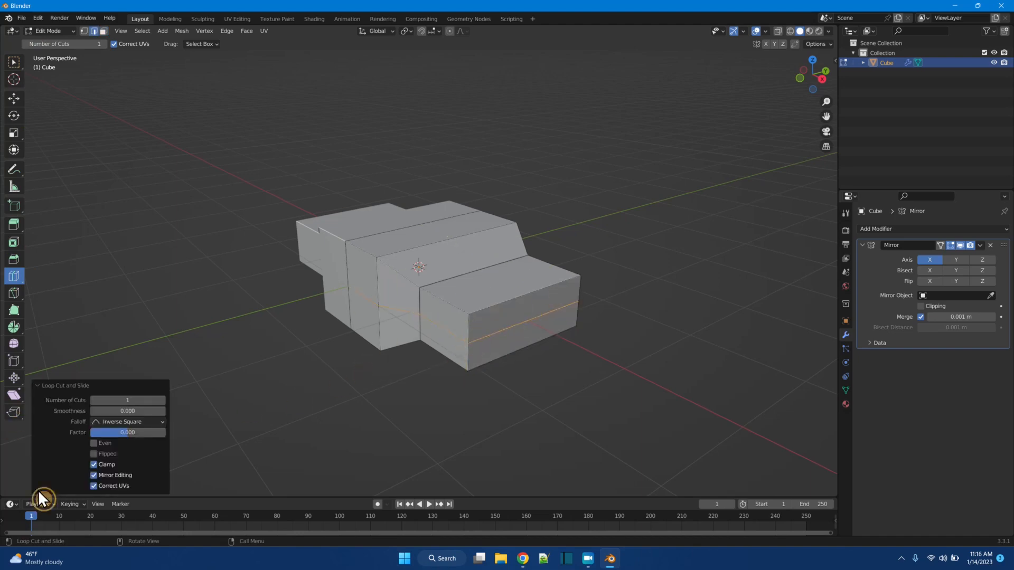
pyautogui.click(161, 401)
pyautogui.click(14, 224)
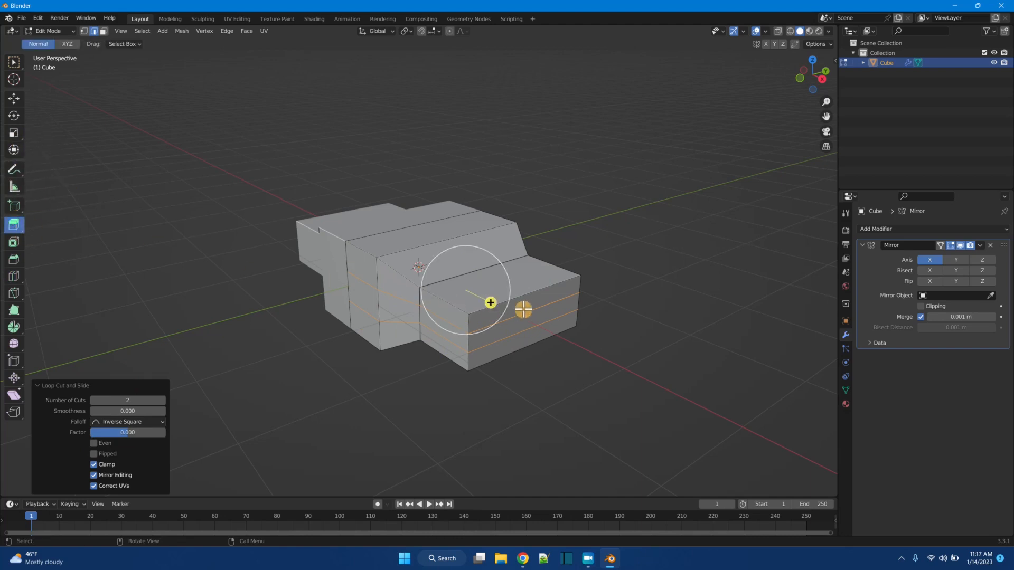
pyautogui.click(15, 63)
pyautogui.click(17, 66)
pyautogui.click(13, 67)
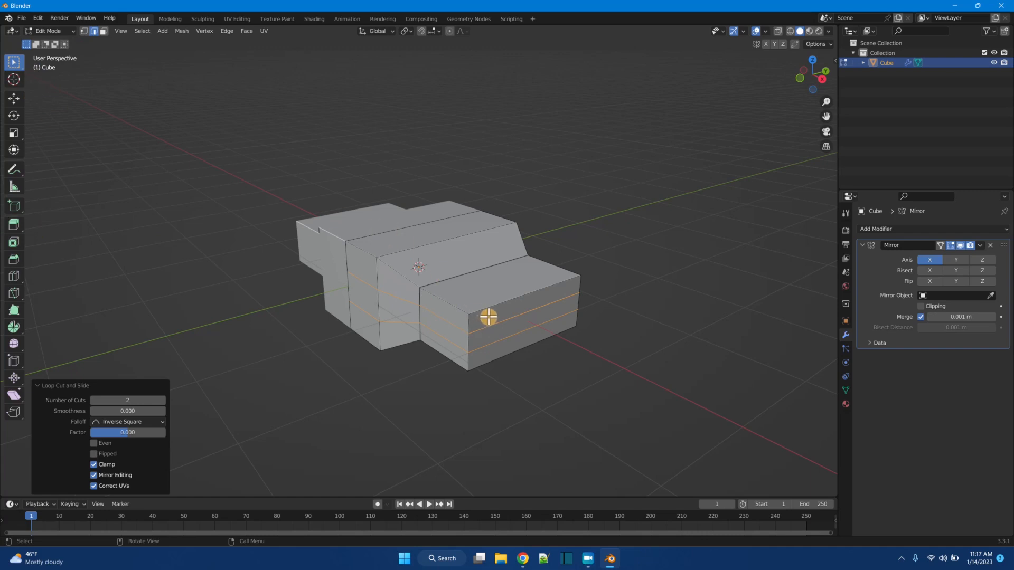
# - Extrude the upper and lower strips of the body's end face outward by about 0.99 m, leaving out the middle strip
pyautogui.click(489, 317)
pyautogui.click(103, 31)
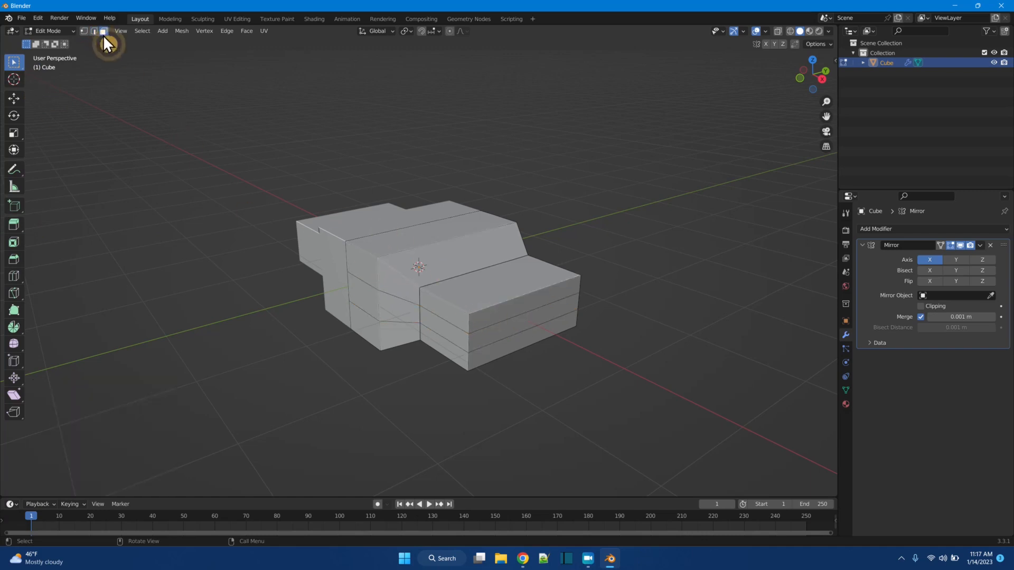
pyautogui.click(484, 316)
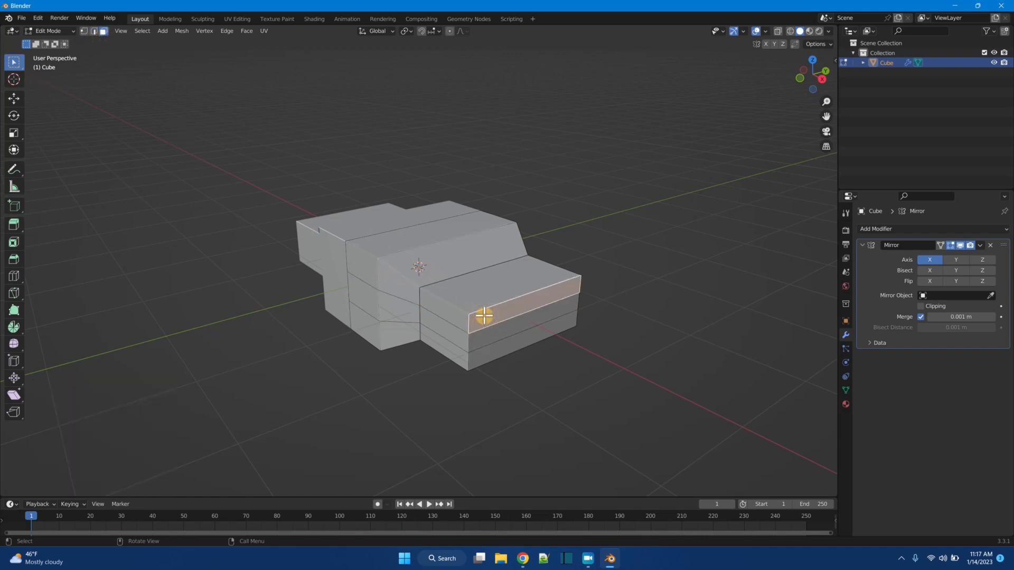
pyautogui.press('e')
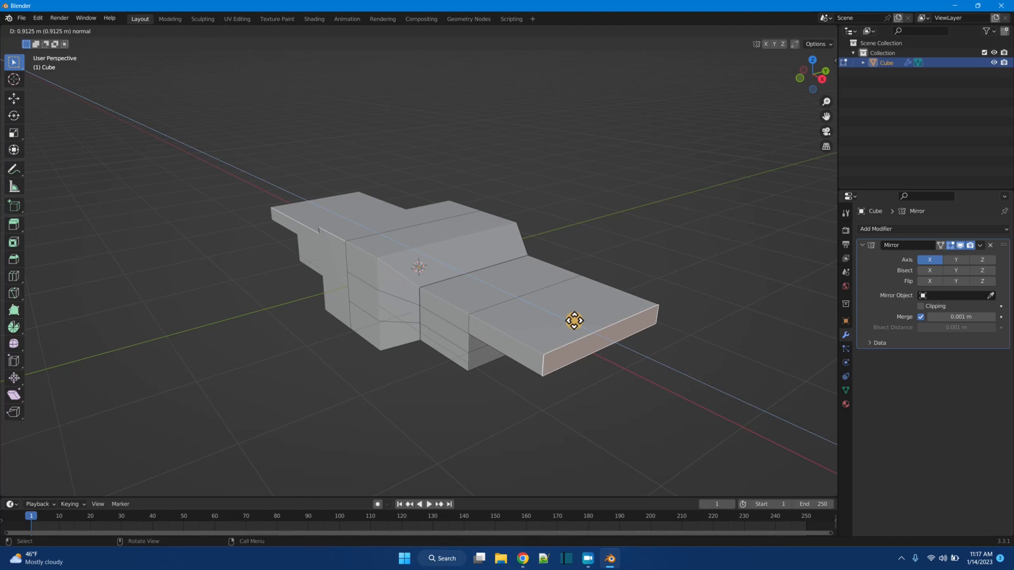
pyautogui.rightClick(574, 320)
pyautogui.keyDown('shift'); pyautogui.click(505, 348); pyautogui.keyUp('shift')
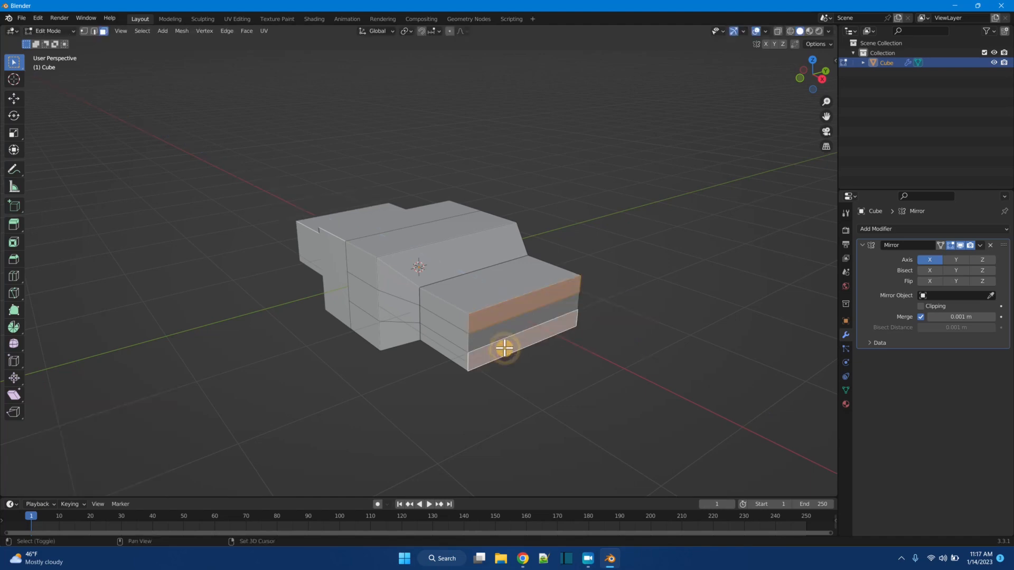
pyautogui.press('e')
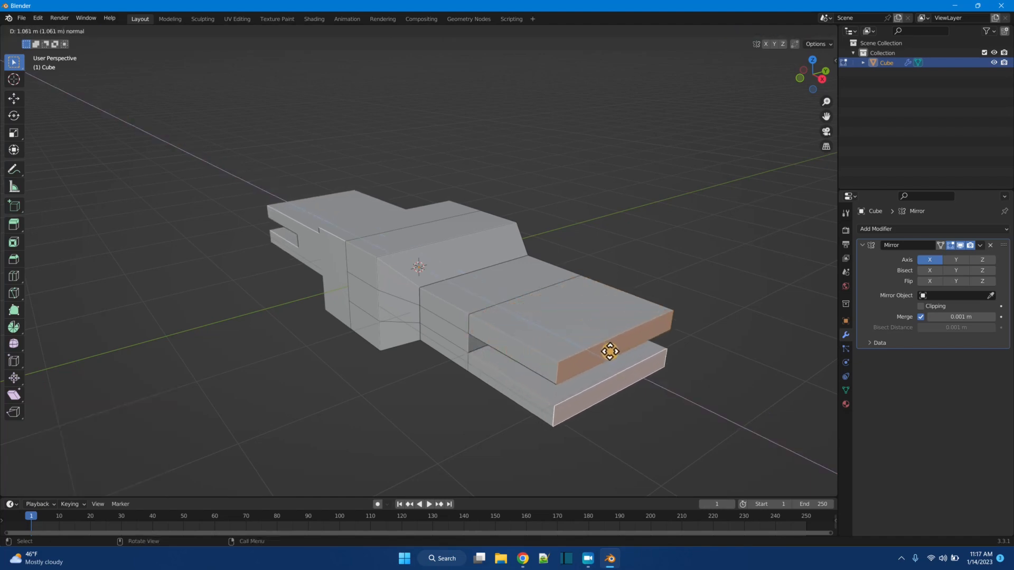
pyautogui.click(601, 346)
# - Scale the two extruded end faces by about 3.68 along Z to spread the upper and lower wings apart
pyautogui.moveTo(601, 346); pyautogui.dragTo(581, 306, button='middle')
pyautogui.click(13, 133)
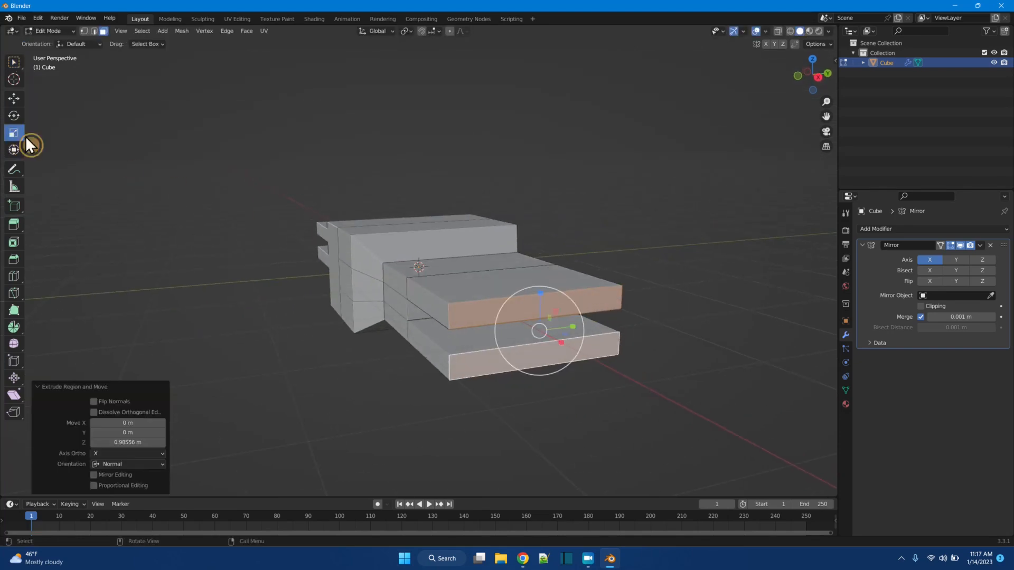
pyautogui.moveTo(539, 288); pyautogui.dragTo(503, 192)
# - Scale the inner edges of the upper and lower wing ends by about 2.47 along Z to thin the wings
pyautogui.moveTo(502, 192); pyautogui.dragTo(552, 228, button='middle')
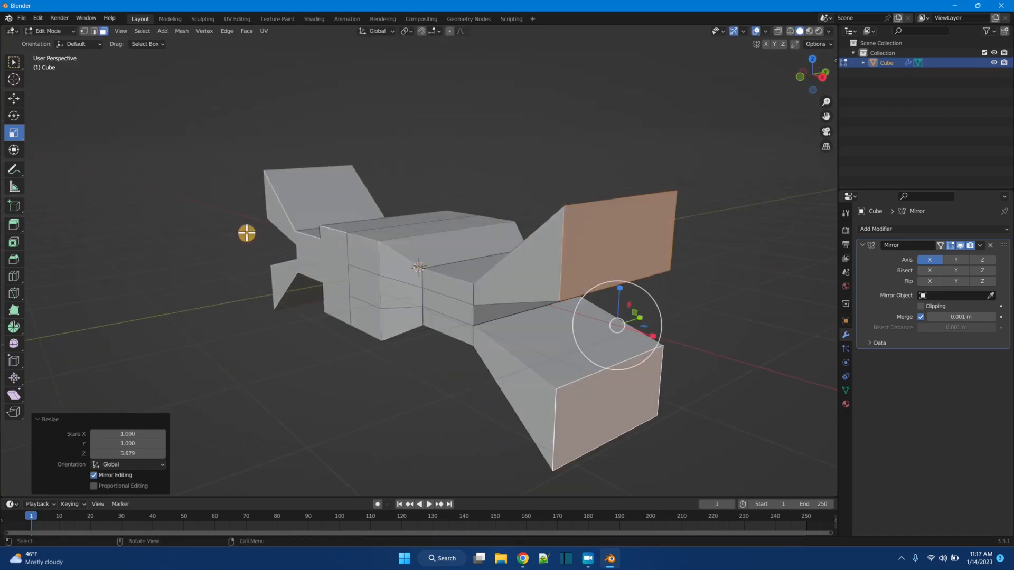
pyautogui.click(94, 31)
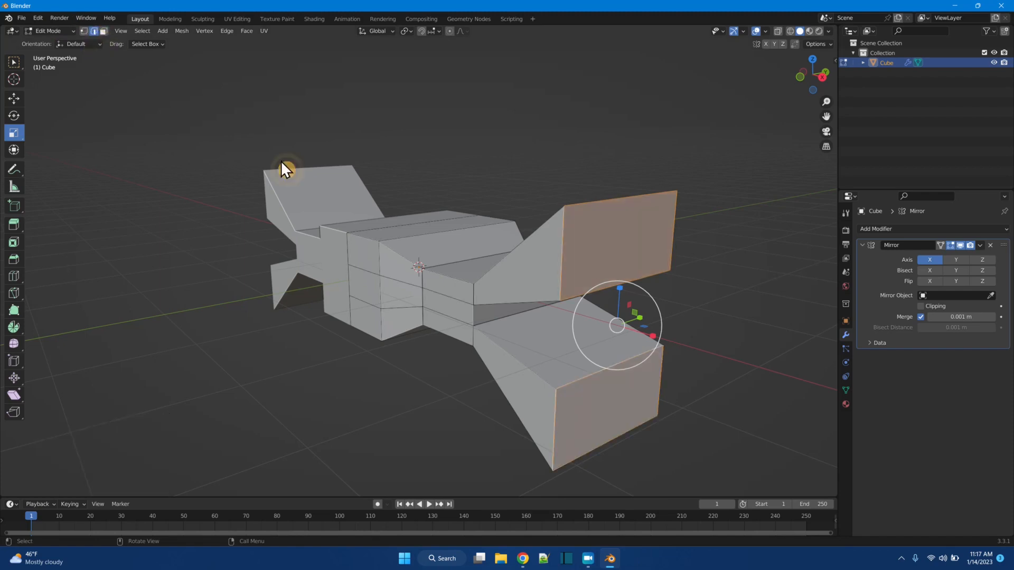
pyautogui.click(593, 293)
pyautogui.keyDown('shift'); pyautogui.click(596, 373); pyautogui.keyUp('shift')
pyautogui.moveTo(620, 290); pyautogui.dragTo(599, 231)
pyautogui.moveTo(352, 410); pyautogui.dragTo(441, 395, button='middle')
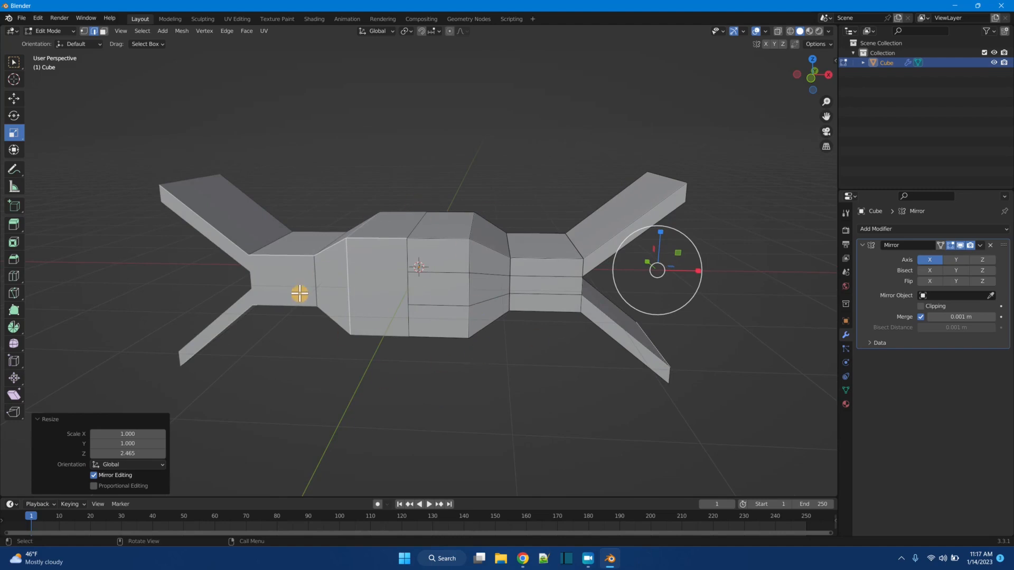
# - Extrude the end faces of the upper and lower wings a short distance outward to form wingtip sections
pyautogui.moveTo(535, 315); pyautogui.dragTo(541, 351, button='middle')
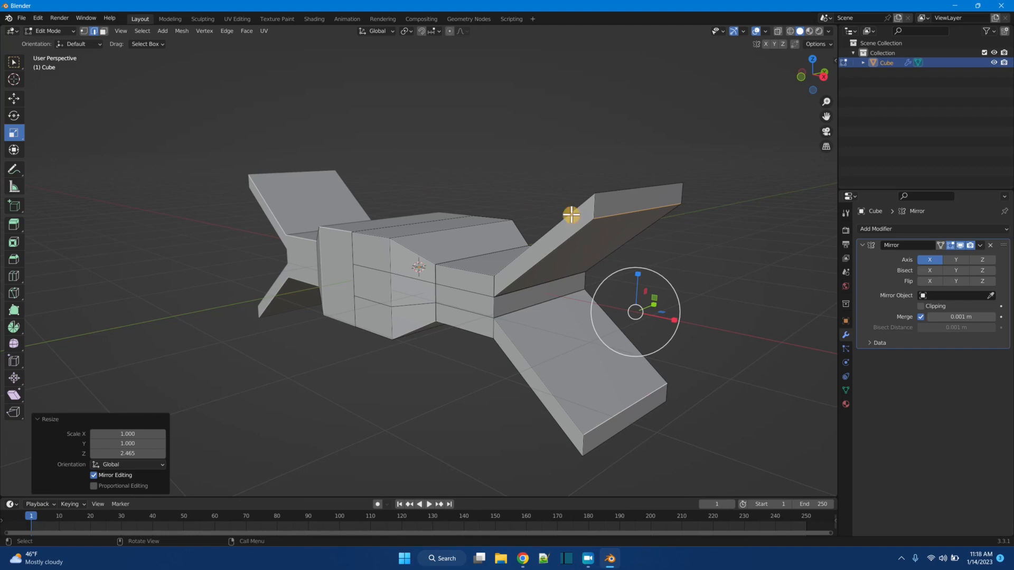
pyautogui.click(103, 31)
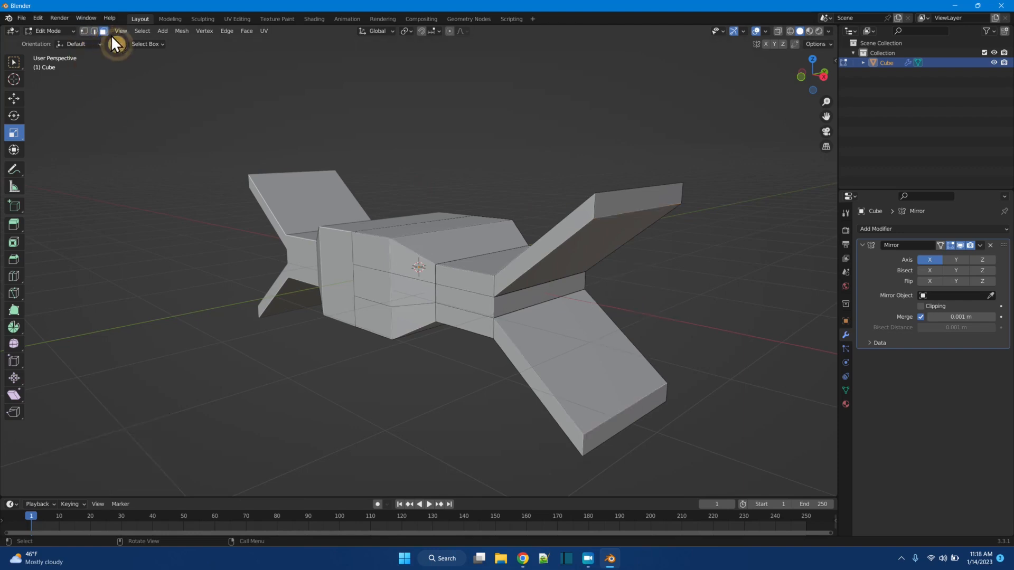
pyautogui.click(630, 199)
pyautogui.keyDown('shift'); pyautogui.click(611, 426); pyautogui.keyUp('shift')
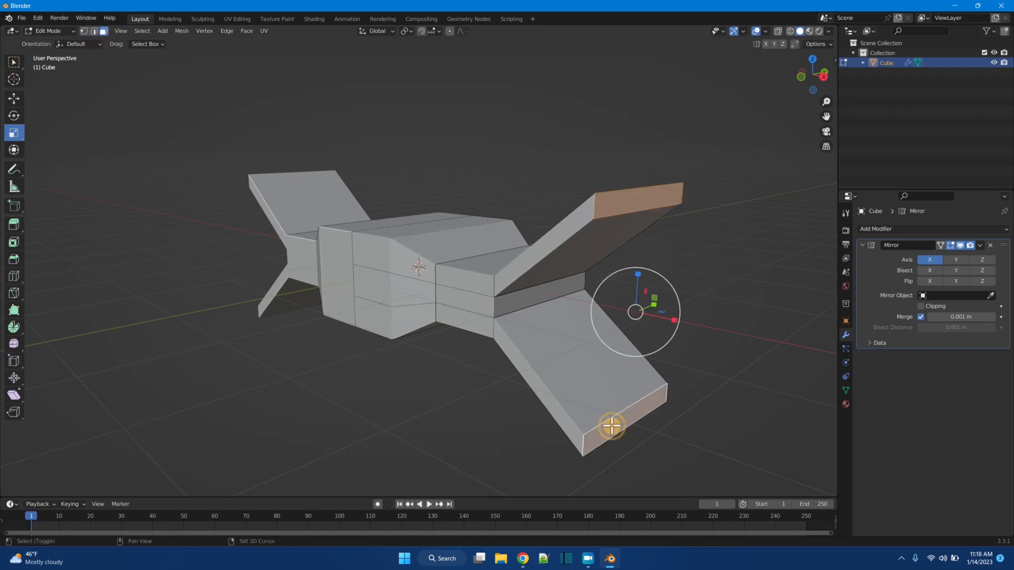
pyautogui.click(13, 224)
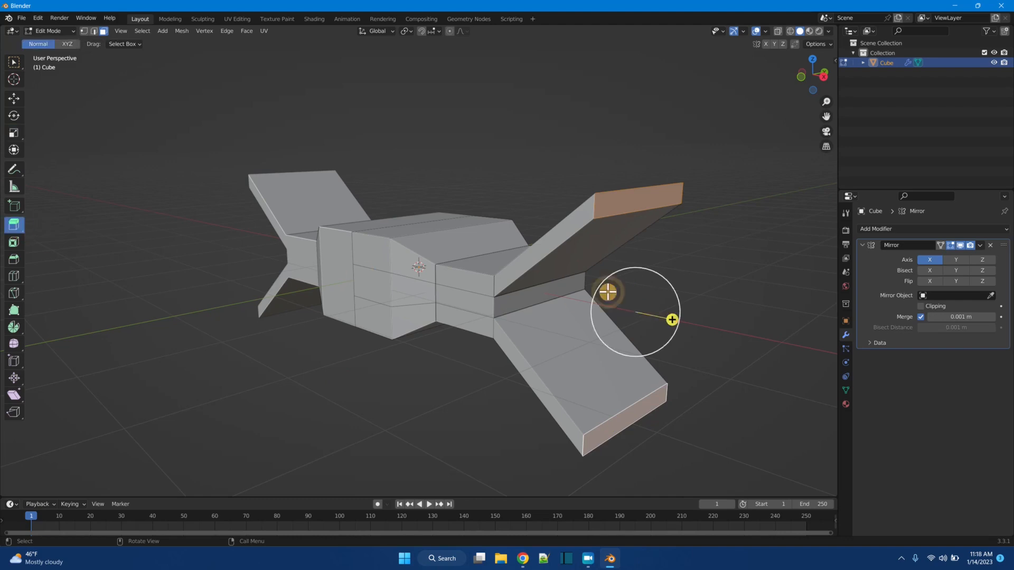
pyautogui.moveTo(674, 321); pyautogui.dragTo(695, 325)
# - Extrude the top strips of the wingtip sections by about 0.16 m and the bottom strips downward to form tip flanges
pyautogui.moveTo(756, 258); pyautogui.dragTo(766, 297, button='middle')
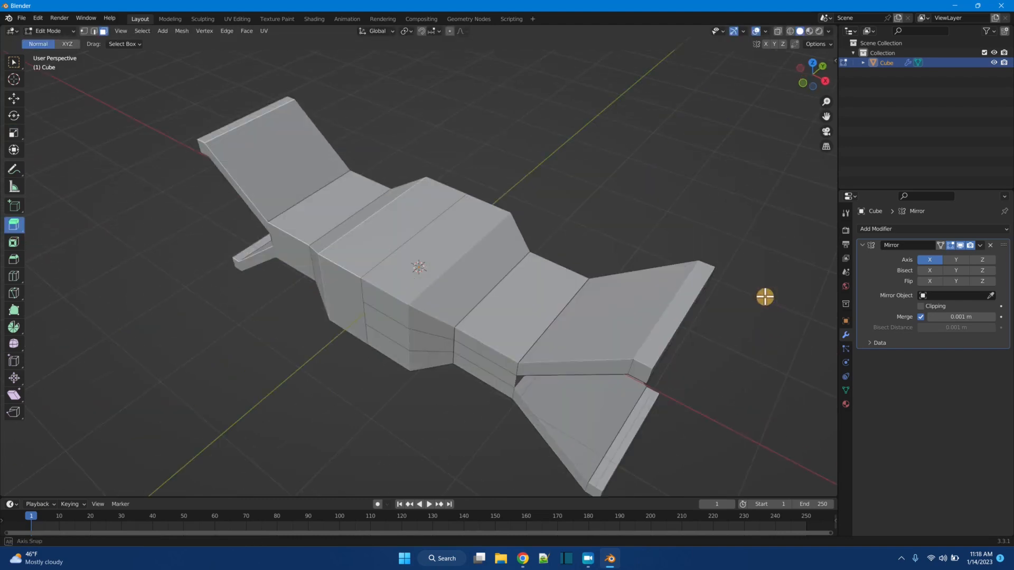
pyautogui.moveTo(687, 282); pyautogui.dragTo(686, 263)
pyautogui.moveTo(718, 301); pyautogui.dragTo(656, 299, button='middle')
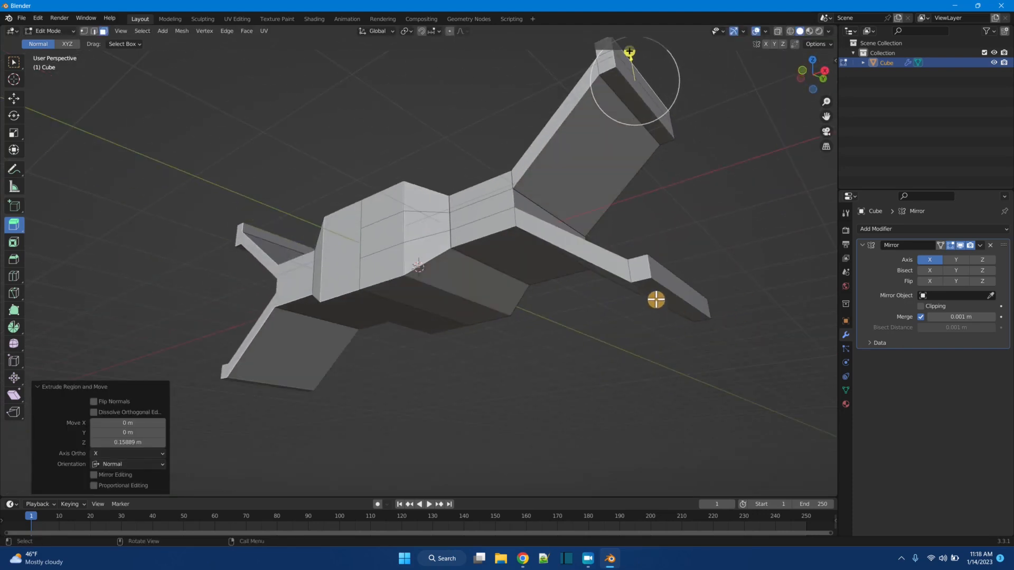
pyautogui.click(663, 294)
pyautogui.moveTo(679, 337); pyautogui.dragTo(679, 355)
pyautogui.click(536, 369)
# - Using X-ray vertex selection, scale the body's side section narrower along X and shift it toward the center
pyautogui.moveTo(537, 370)
pyautogui.mouseDown(button='middle')
pyautogui.moveTo(580, 418)
pyautogui.moveTo(570, 412)
pyautogui.mouseUp(button='middle')
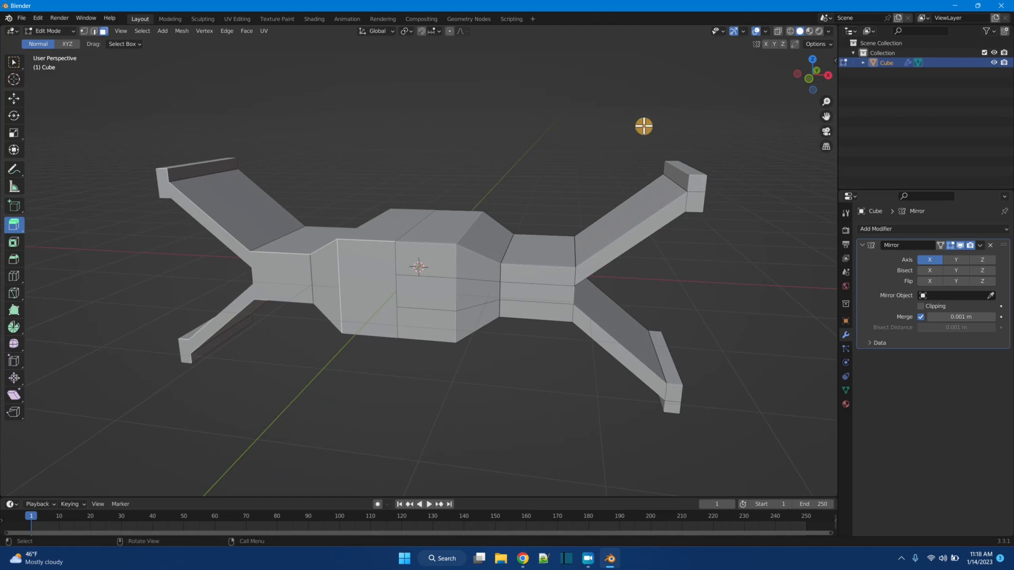
pyautogui.click(777, 30)
pyautogui.click(84, 31)
pyautogui.moveTo(429, 391); pyautogui.dragTo(430, 310, button='middle')
pyautogui.moveTo(427, 169); pyautogui.dragTo(605, 392)
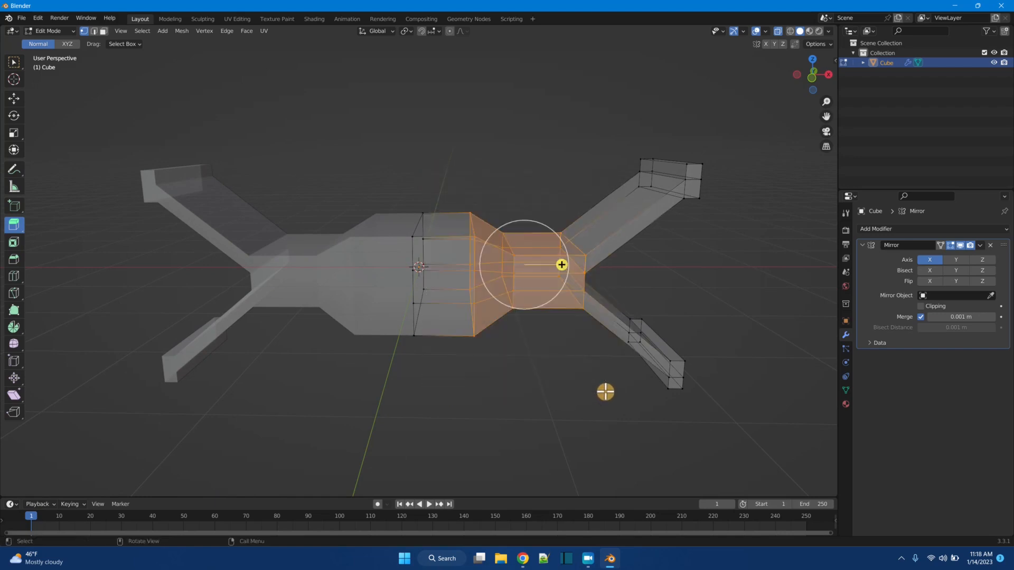
pyautogui.click(15, 134)
pyautogui.moveTo(557, 268); pyautogui.dragTo(518, 259)
pyautogui.click(13, 99)
pyautogui.click(532, 340)
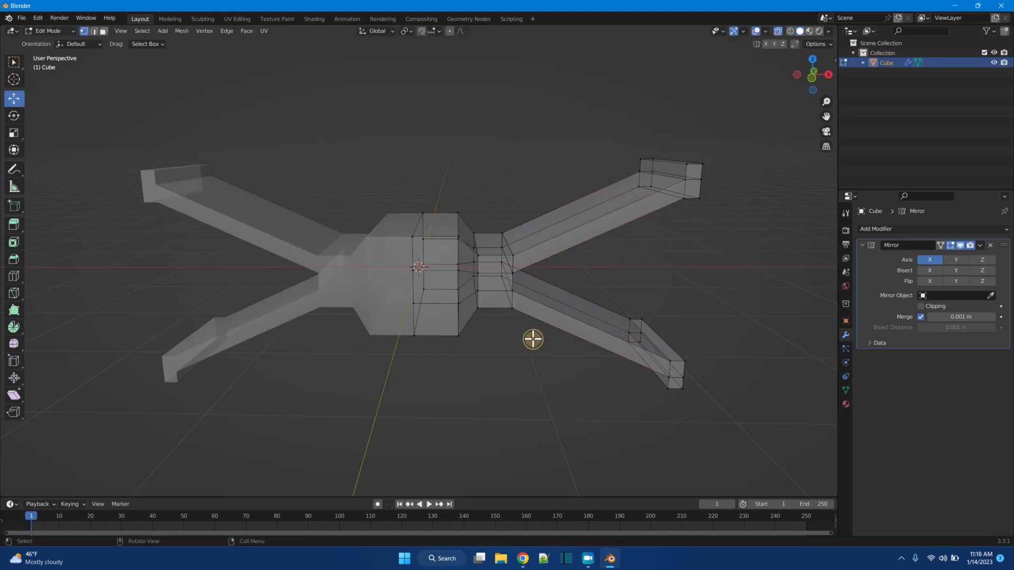
pyautogui.click(778, 31)
# - Enable Clipping on the Mirror modifier and extrude the three front body faces forward by about 1.7 m
pyautogui.moveTo(729, 272); pyautogui.dragTo(495, 368, button='middle')
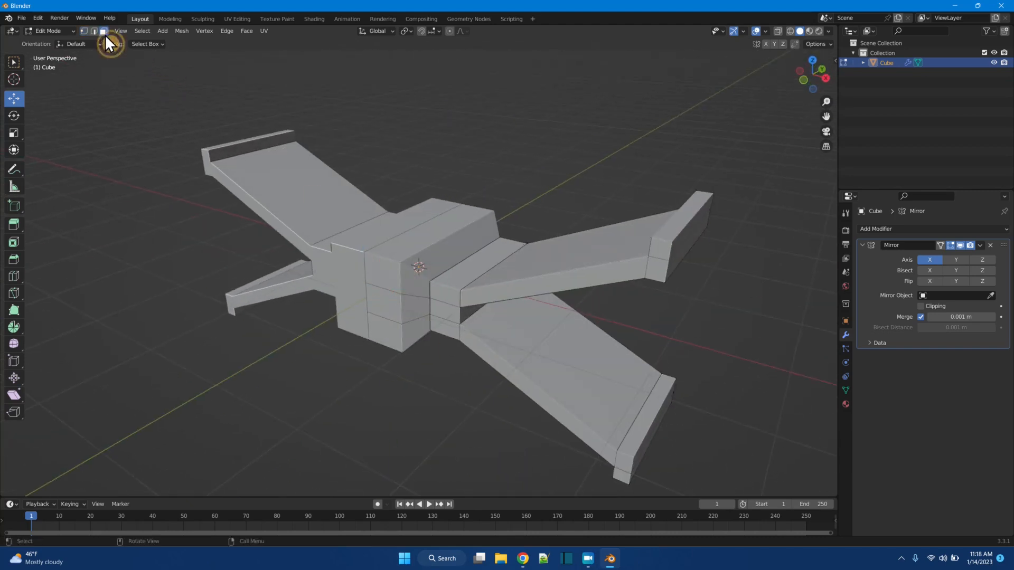
pyautogui.click(382, 290)
pyautogui.keyDown('shift'); pyautogui.click(386, 305); pyautogui.keyUp('shift')
pyautogui.keyDown('shift'); pyautogui.click(389, 329); pyautogui.keyUp('shift')
pyautogui.moveTo(402, 378); pyautogui.dragTo(412, 385, button='middle')
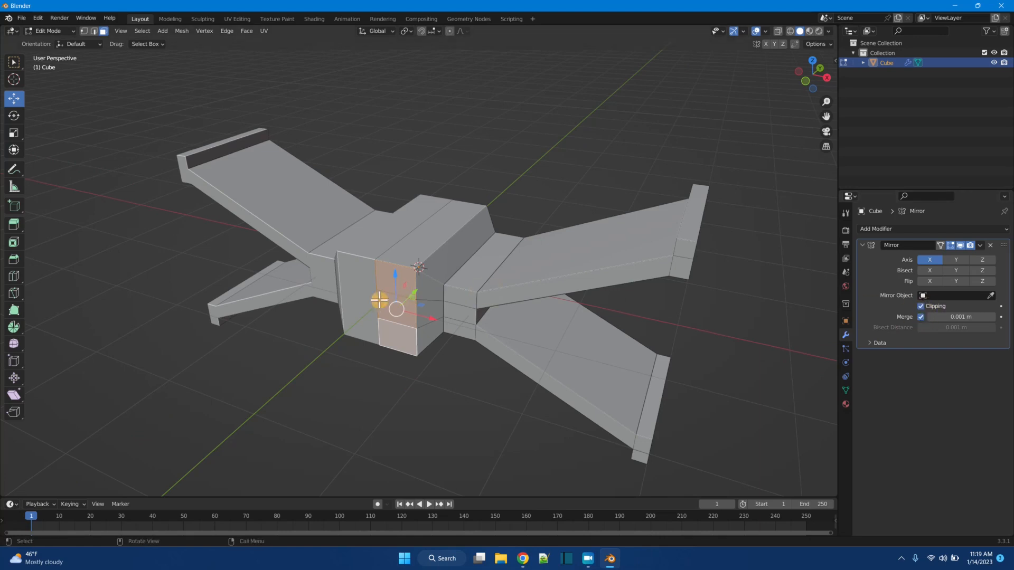
pyautogui.click(13, 133)
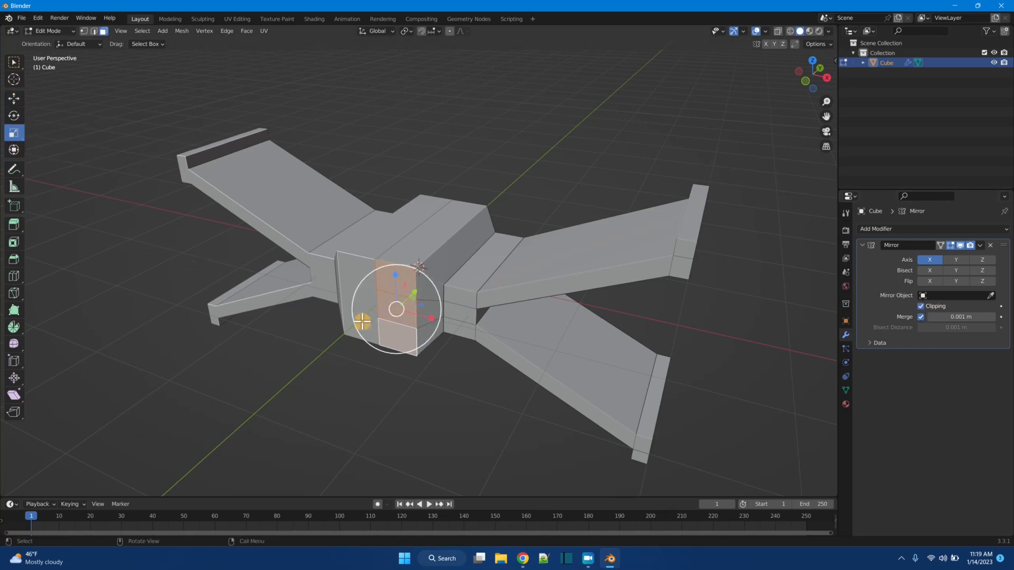
pyautogui.click(12, 229)
pyautogui.moveTo(380, 324); pyautogui.dragTo(255, 402)
# - Scale the extruded front faces down to taper the body into a nose, finishing with a uniform factor of about 0.95
pyautogui.moveTo(383, 394); pyautogui.dragTo(115, 212, button='middle')
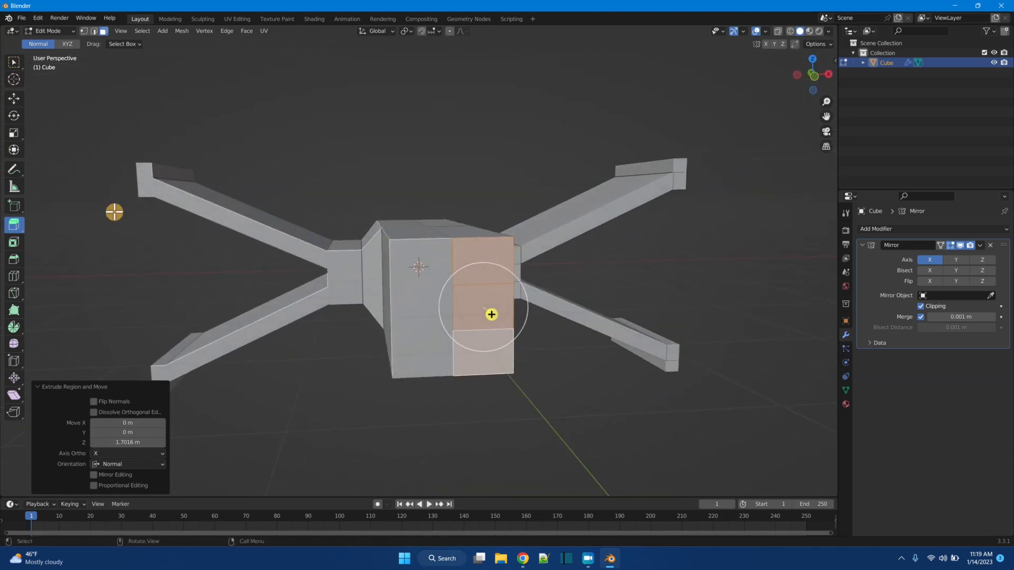
pyautogui.click(14, 136)
pyautogui.moveTo(460, 265); pyautogui.dragTo(477, 291)
pyautogui.moveTo(477, 291); pyautogui.dragTo(389, 350, button='middle')
pyautogui.moveTo(209, 342); pyautogui.dragTo(211, 344)
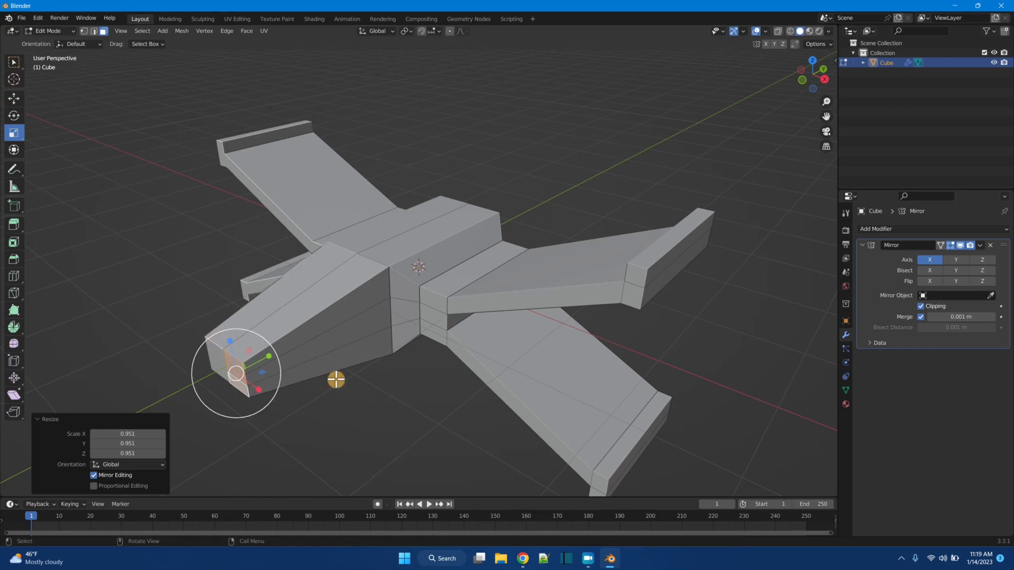
# - Move the middle face of the nose end forward along Y and scale it to make the nose more pointed
pyautogui.moveTo(417, 385); pyautogui.dragTo(324, 391, button='middle')
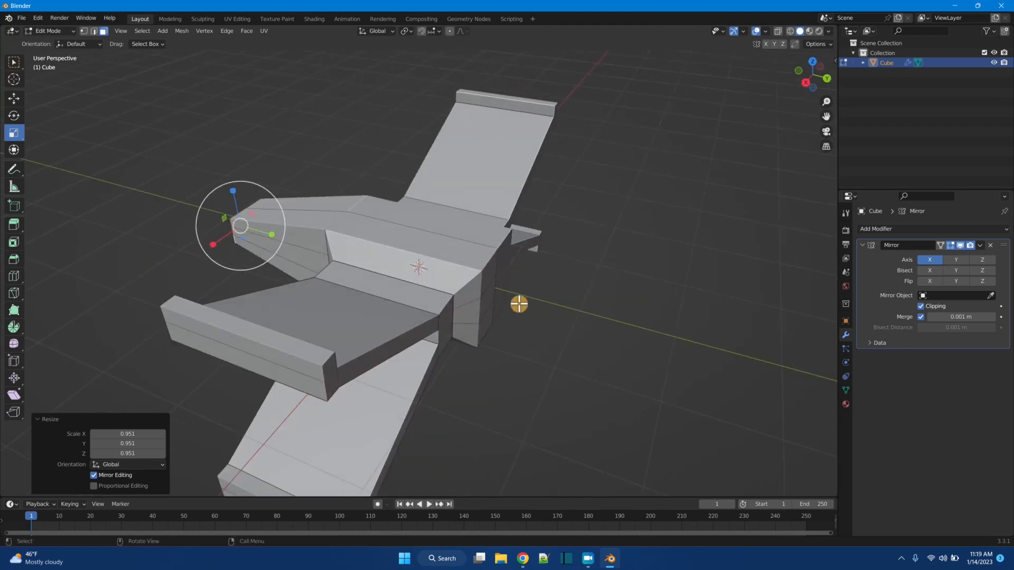
pyautogui.moveTo(526, 312); pyautogui.dragTo(454, 317, button='middle')
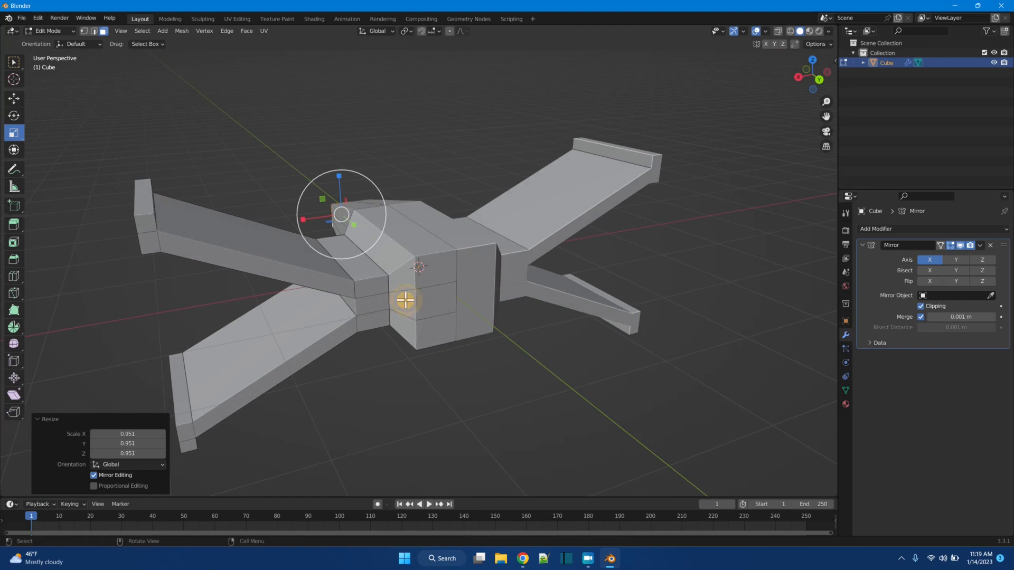
pyautogui.click(14, 62)
pyautogui.moveTo(396, 343); pyautogui.dragTo(356, 333, button='middle')
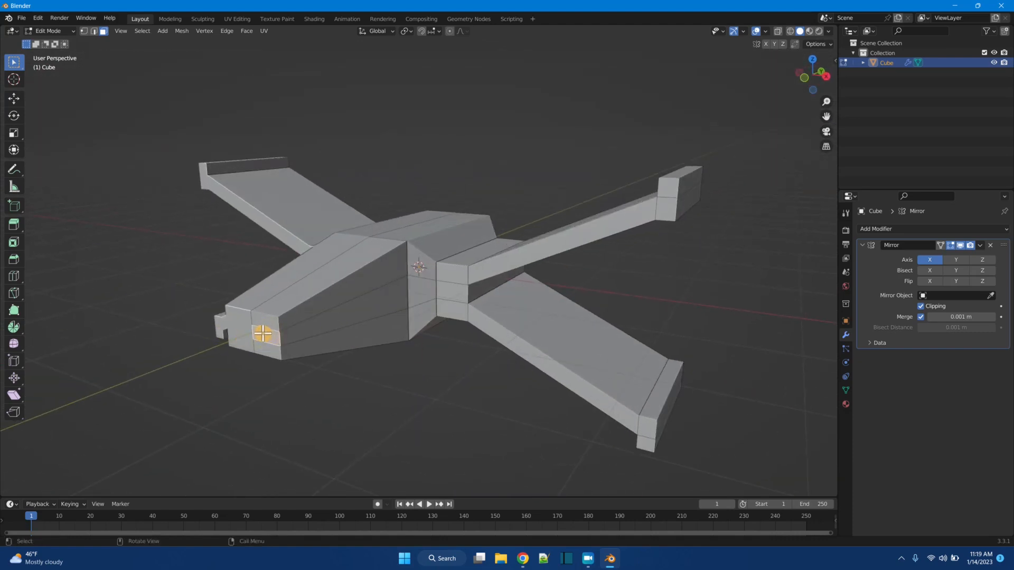
pyautogui.click(14, 100)
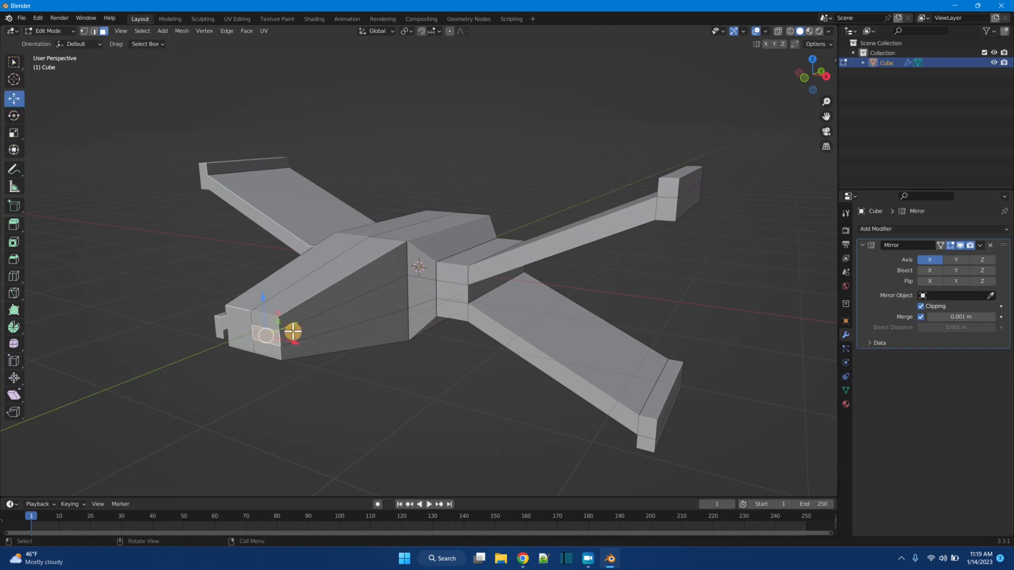
pyautogui.moveTo(294, 325); pyautogui.dragTo(280, 328)
pyautogui.click(14, 133)
pyautogui.moveTo(200, 382); pyautogui.dragTo(234, 372, button='middle')
pyautogui.moveTo(452, 294); pyautogui.dragTo(434, 301)
pyautogui.click(537, 365)
# - Move the top rear edge of the body backward along Y to form an overhanging point
pyautogui.moveTo(537, 365); pyautogui.dragTo(391, 369, button='middle')
pyautogui.click(459, 267)
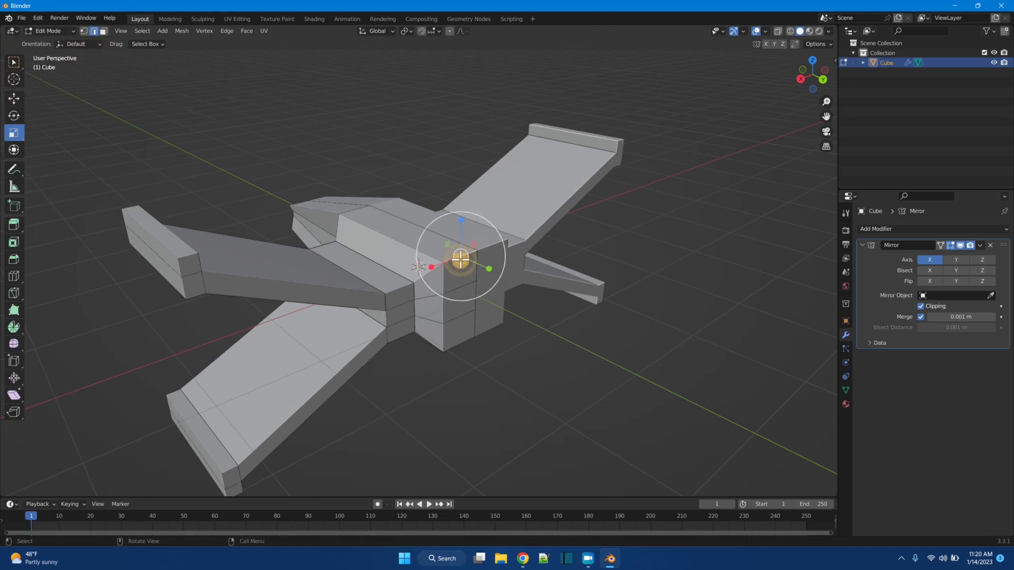
pyautogui.click(14, 99)
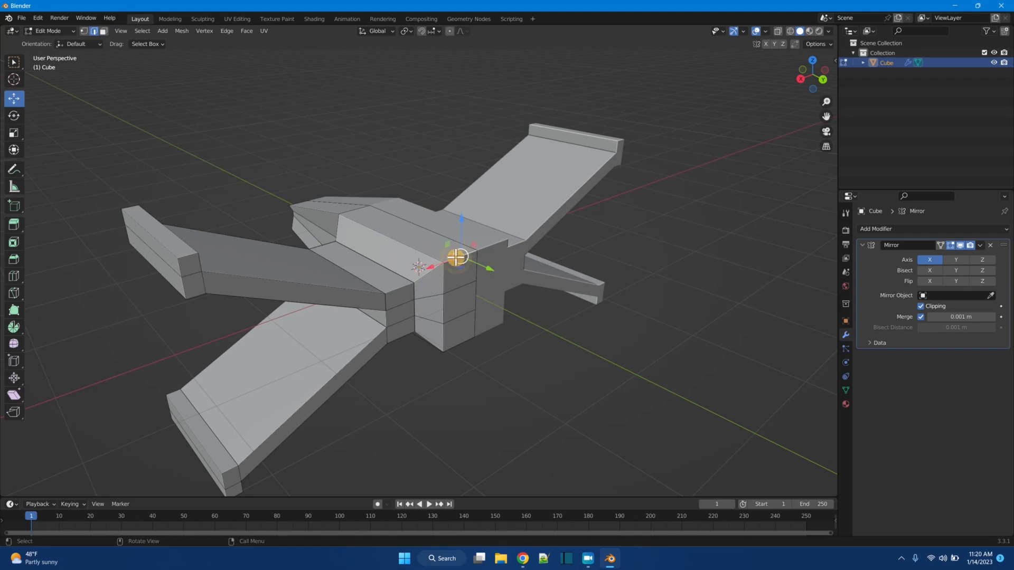
pyautogui.moveTo(489, 265); pyautogui.dragTo(513, 279)
pyautogui.moveTo(516, 331); pyautogui.dragTo(486, 350, button='middle')
pyautogui.click(490, 245)
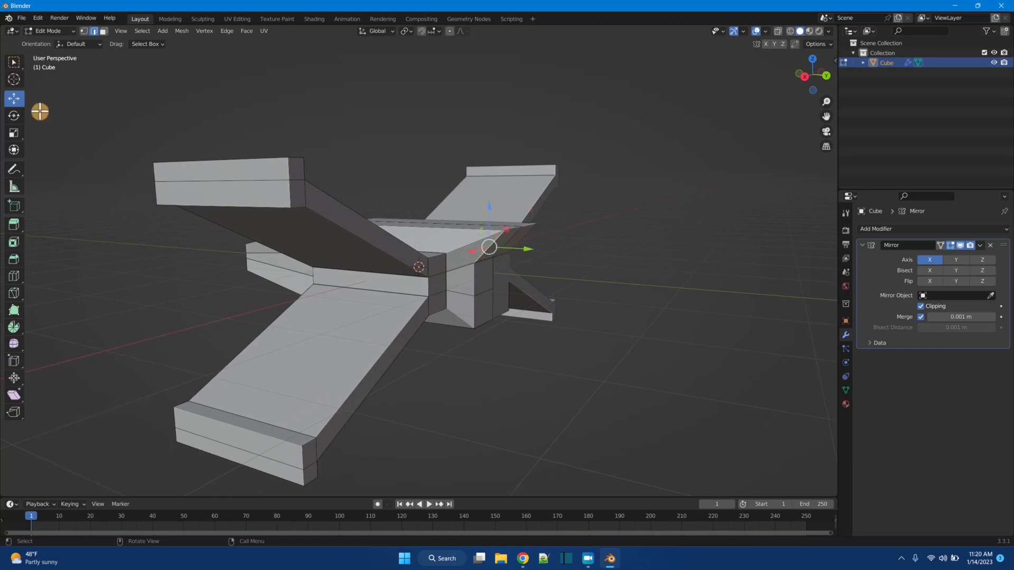
# - Scale the two end faces of the upper wing tip along Y by about 0.58 to taper the tip
pyautogui.moveTo(211, 272); pyautogui.dragTo(274, 332, button='middle')
pyautogui.scroll(-4, 251, 281)
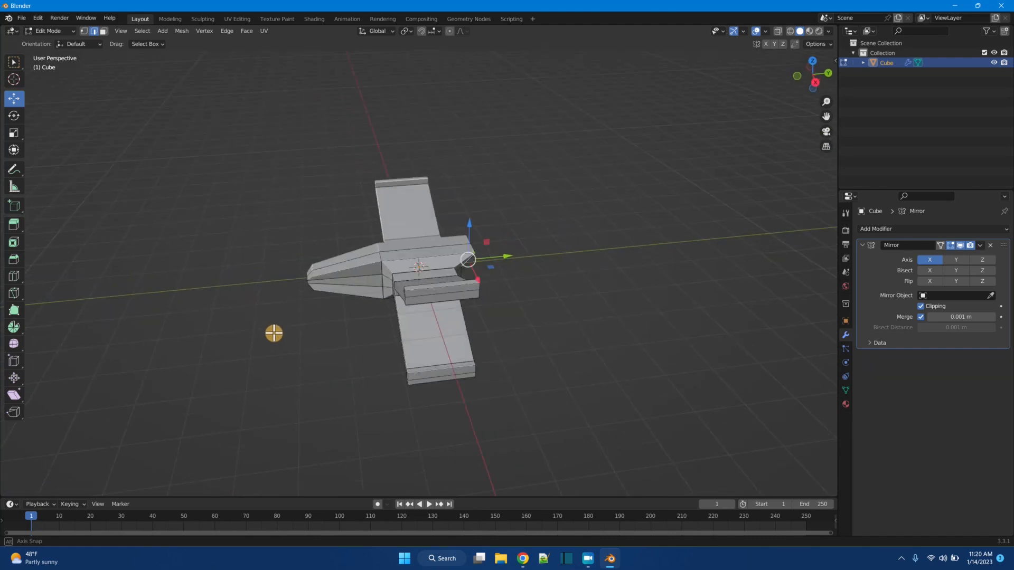
pyautogui.scroll(2, 274, 333)
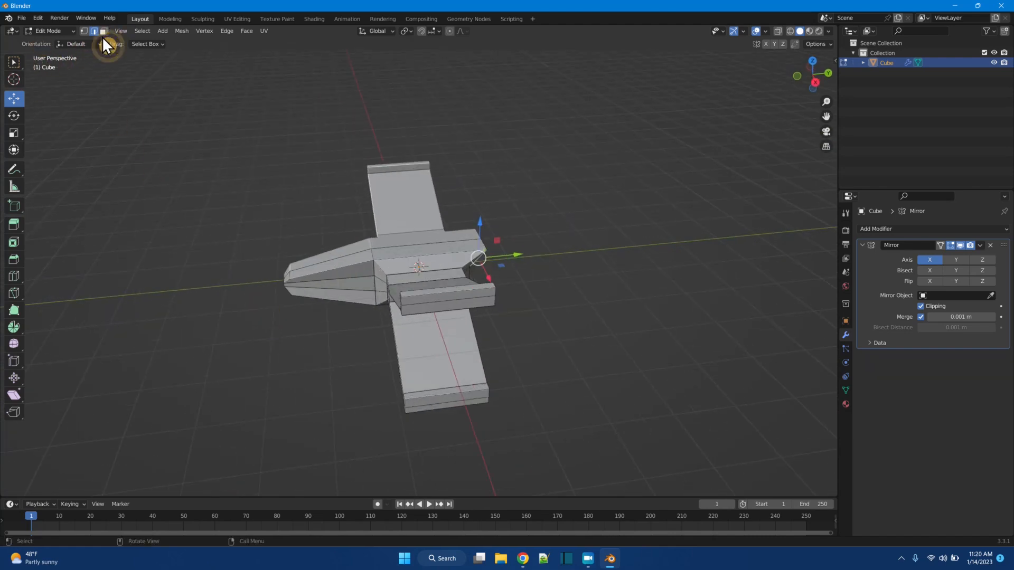
pyautogui.click(415, 299)
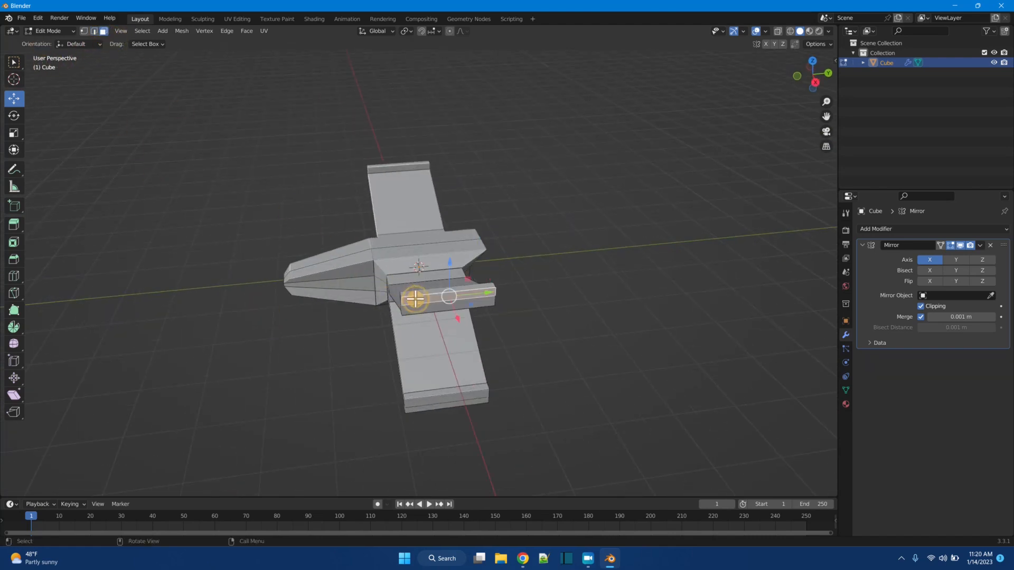
pyautogui.keyDown('shift'); pyautogui.click(422, 312); pyautogui.keyUp('shift')
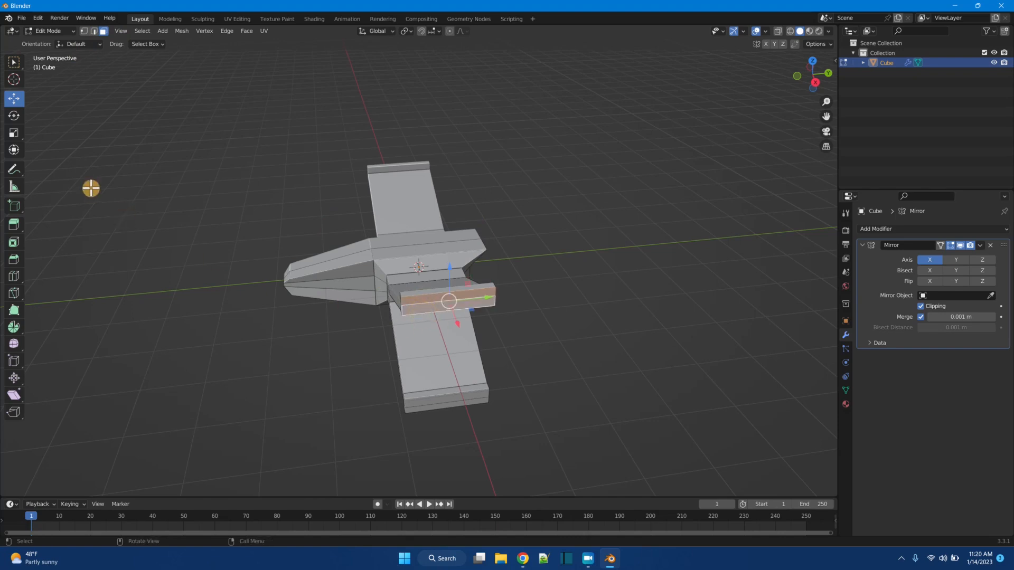
pyautogui.click(10, 136)
pyautogui.moveTo(266, 380); pyautogui.dragTo(254, 352, button='middle')
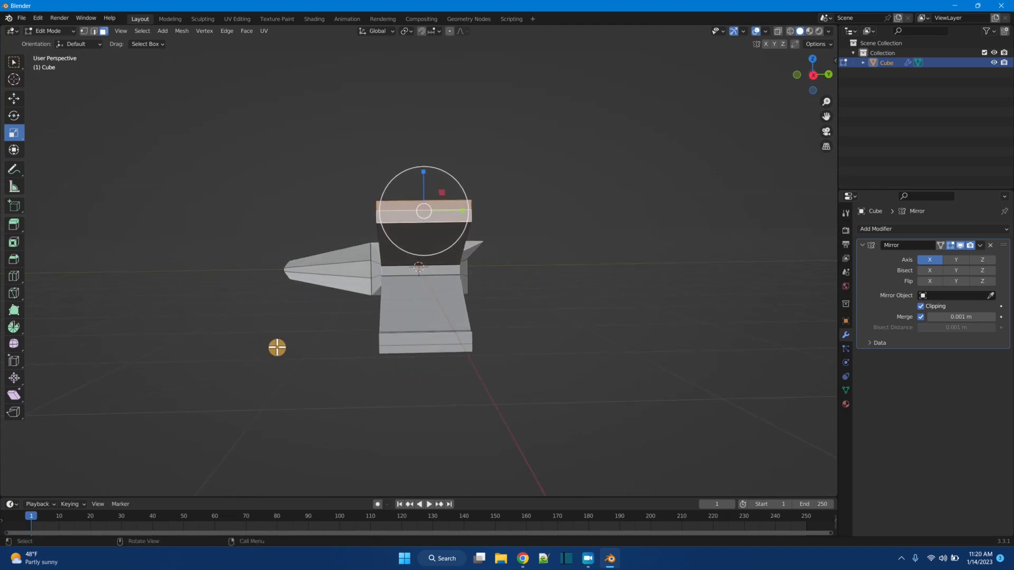
pyautogui.moveTo(453, 217); pyautogui.dragTo(446, 209)
pyautogui.moveTo(449, 214); pyautogui.dragTo(578, 329, button='middle')
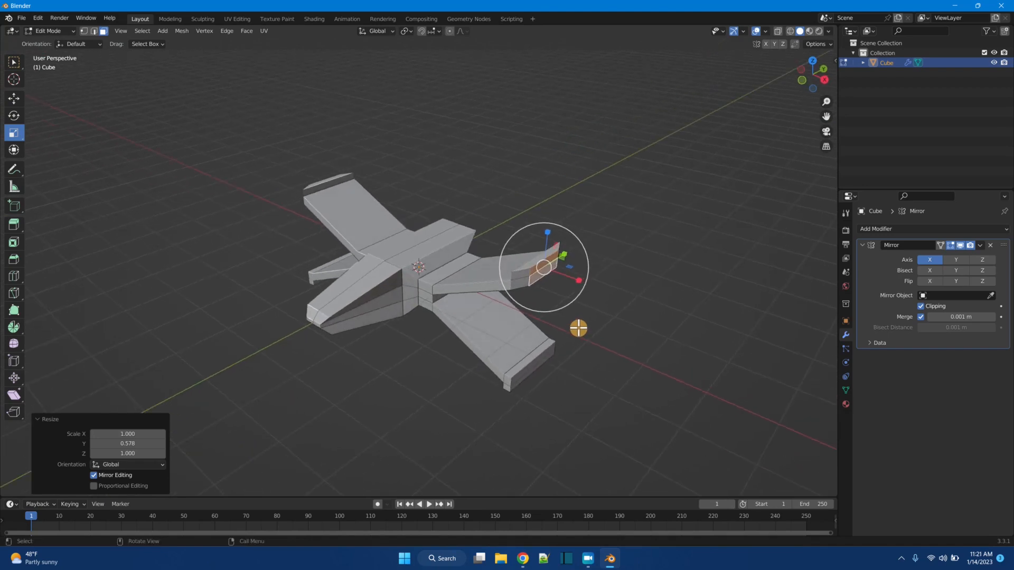
pyautogui.click(604, 309)
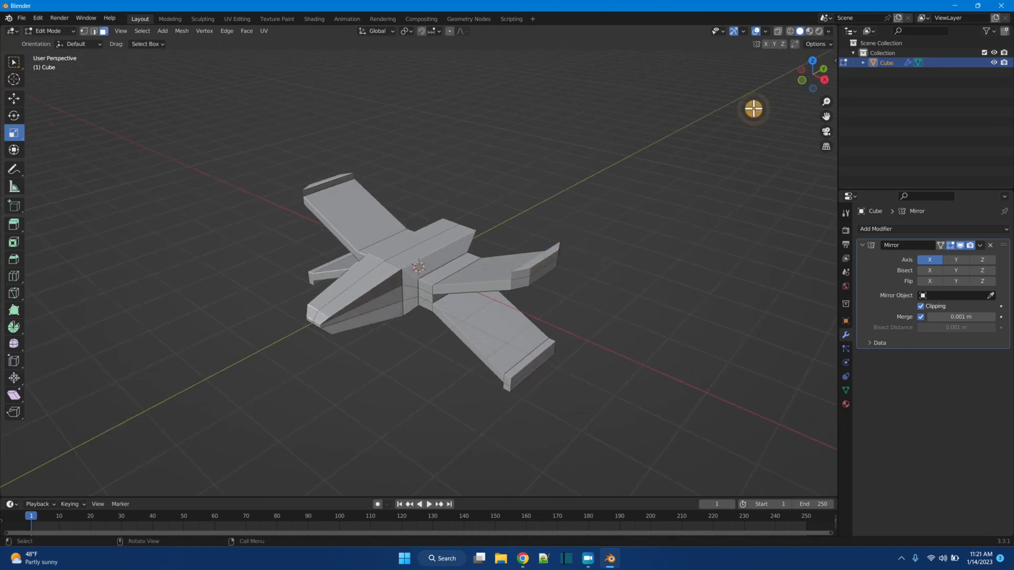
# - With X-ray selection, select all upper wing tip vertices, narrow them along Y by about 0.47 and reduce their height along Z
pyautogui.click(778, 32)
pyautogui.moveTo(651, 220); pyautogui.dragTo(669, 240, button='middle')
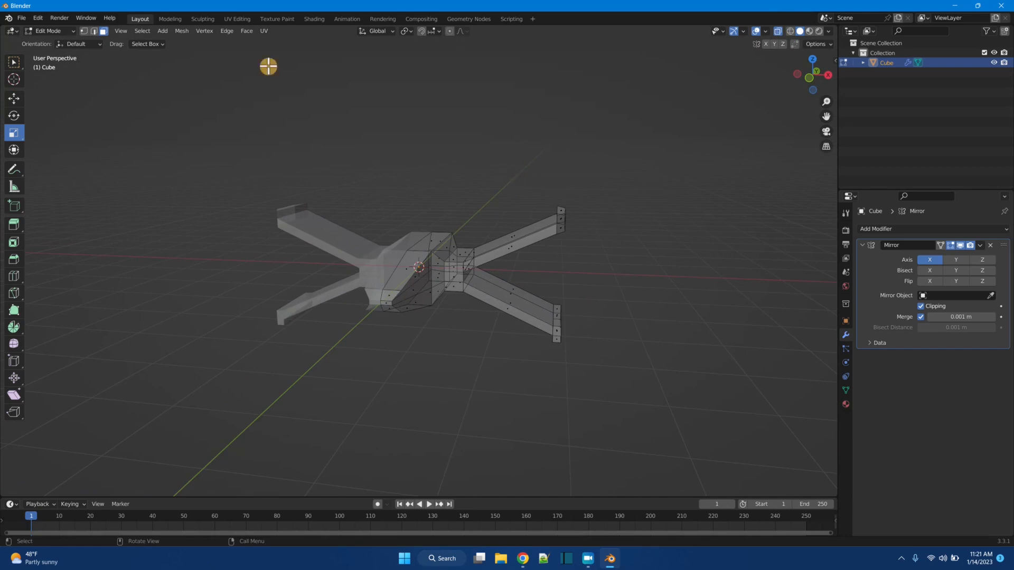
pyautogui.click(84, 31)
pyautogui.moveTo(550, 192); pyautogui.dragTo(595, 271)
pyautogui.moveTo(596, 272); pyautogui.dragTo(621, 280, button='middle')
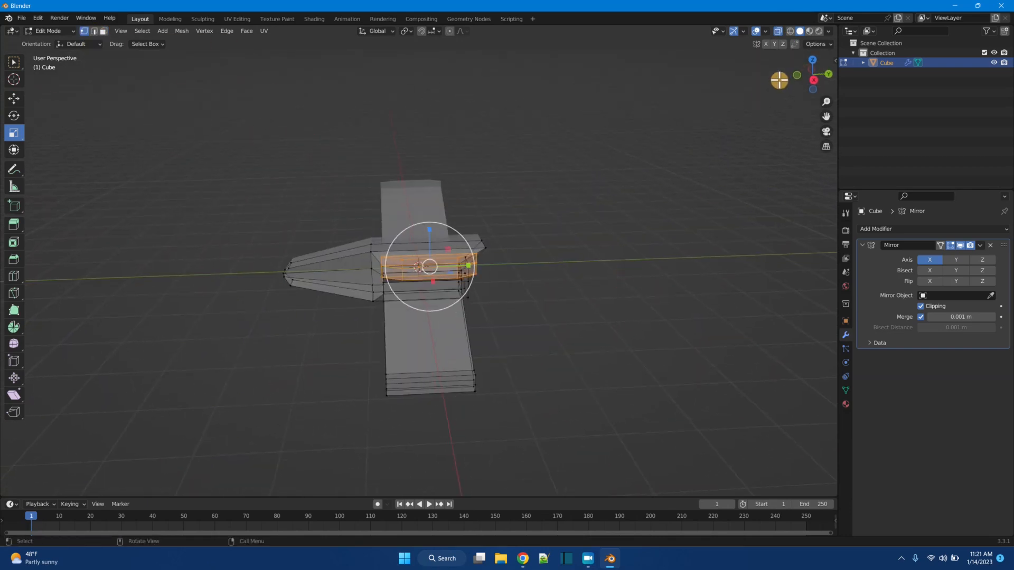
pyautogui.click(778, 31)
pyautogui.moveTo(469, 268); pyautogui.dragTo(443, 266)
pyautogui.moveTo(525, 301); pyautogui.dragTo(587, 299, button='middle')
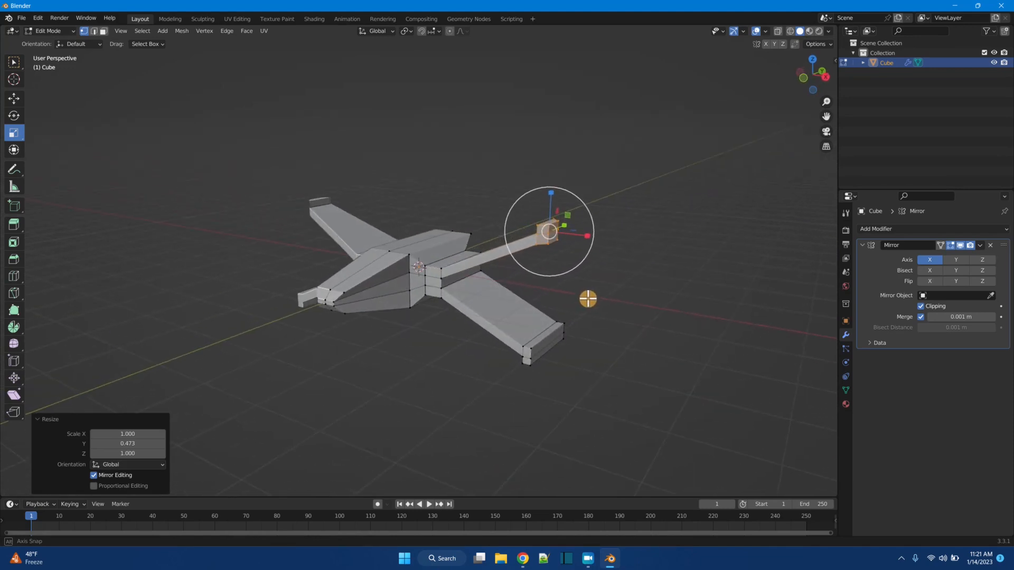
pyautogui.moveTo(551, 194); pyautogui.dragTo(550, 214)
pyautogui.moveTo(682, 290); pyautogui.dragTo(638, 288, button='middle')
pyautogui.click(639, 289)
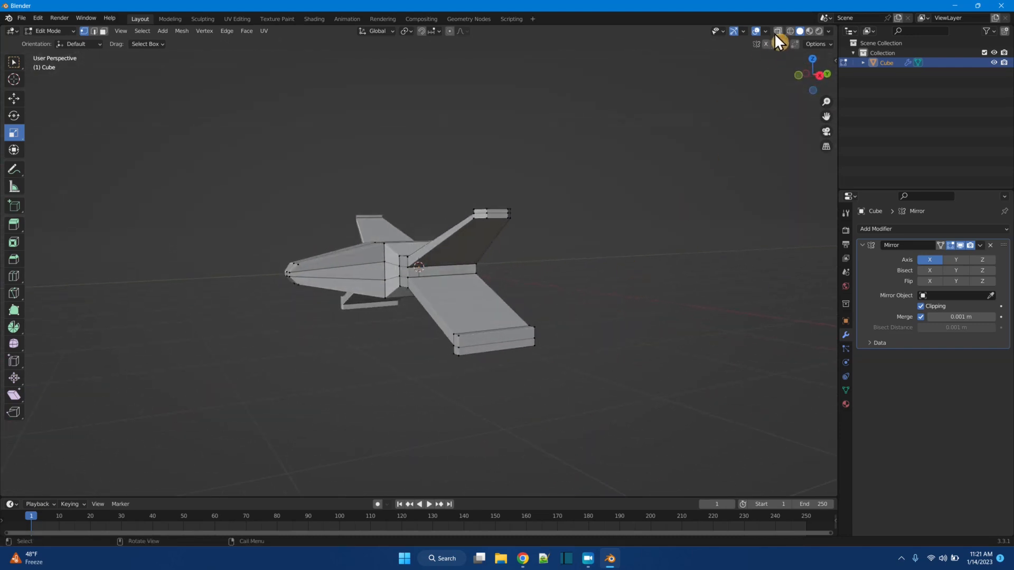
# - With X-ray selection, select all lower wing tip vertices and scale them down along Y to taper the lower wing
pyautogui.click(777, 31)
pyautogui.moveTo(435, 312); pyautogui.dragTo(584, 375)
pyautogui.moveTo(595, 360); pyautogui.dragTo(567, 354, button='middle')
pyautogui.moveTo(485, 325); pyautogui.dragTo(644, 389, button='middle')
pyautogui.moveTo(599, 328); pyautogui.dragTo(534, 358, button='middle')
pyautogui.moveTo(534, 358); pyautogui.dragTo(481, 356)
pyautogui.moveTo(517, 351); pyautogui.dragTo(715, 317, button='middle')
pyautogui.click(610, 293)
pyautogui.moveTo(485, 365); pyautogui.dragTo(380, 347, button='middle')
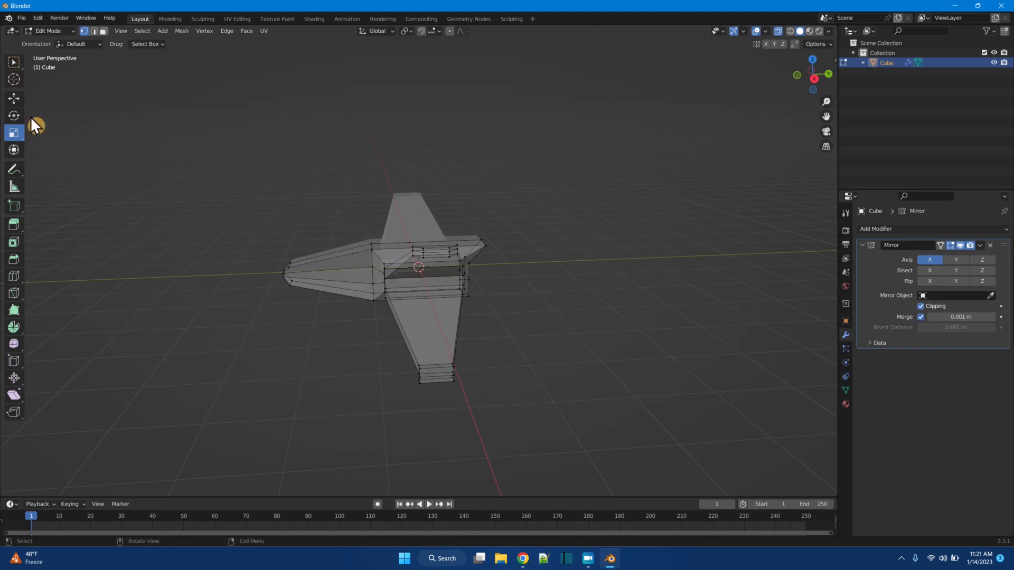
# - Box-select the vertex ring where the nose meets the body and move it forward along Y
pyautogui.click(13, 63)
pyautogui.moveTo(353, 228); pyautogui.dragTo(380, 328)
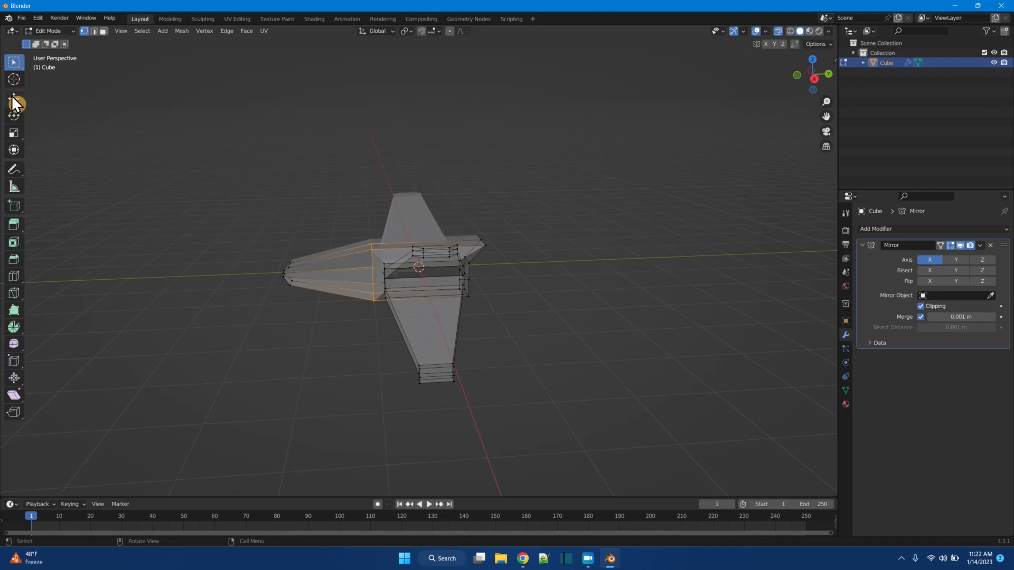
pyautogui.click(14, 99)
pyautogui.moveTo(414, 276); pyautogui.dragTo(398, 273)
# - Scale the selected ring at the base of the nose down along Z, and along X by about 0.98
pyautogui.click(14, 133)
pyautogui.moveTo(355, 234); pyautogui.dragTo(359, 239)
pyautogui.moveTo(324, 324); pyautogui.dragTo(365, 333, button='middle')
pyautogui.moveTo(398, 242)
pyautogui.mouseDown()
pyautogui.moveTo(400, 258)
pyautogui.moveTo(402, 249)
pyautogui.mouseUp()
pyautogui.moveTo(433, 282); pyautogui.dragTo(432, 283)
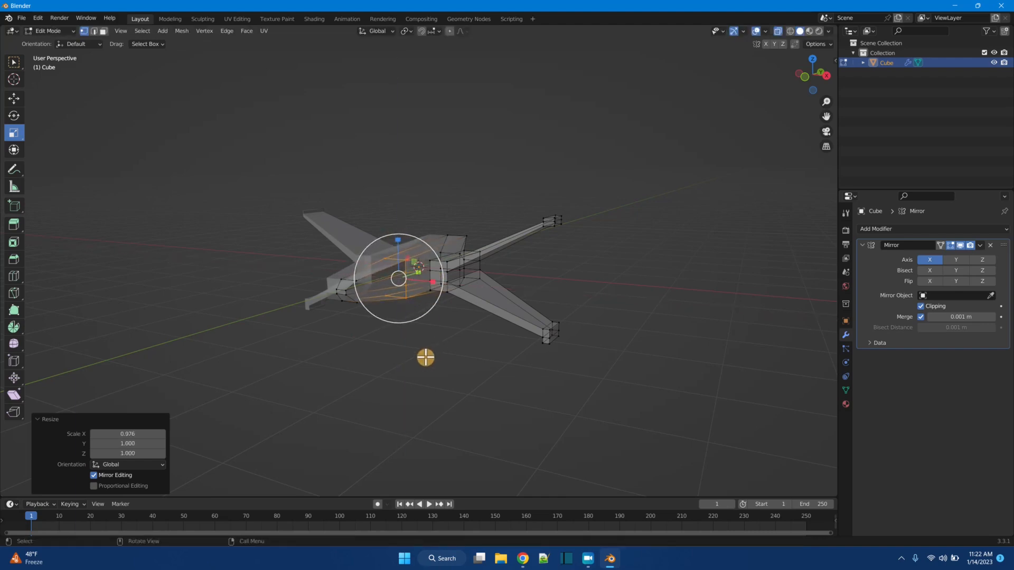
pyautogui.click(426, 357)
pyautogui.moveTo(426, 357)
pyautogui.mouseDown(button='middle')
pyautogui.moveTo(372, 374)
pyautogui.moveTo(425, 380)
pyautogui.moveTo(412, 363)
pyautogui.moveTo(436, 380)
pyautogui.moveTo(335, 380)
pyautogui.moveTo(353, 359)
pyautogui.moveTo(468, 385)
pyautogui.moveTo(595, 357)
pyautogui.moveTo(259, 426)
pyautogui.moveTo(358, 371)
pyautogui.moveTo(364, 343)
pyautogui.moveTo(400, 366)
pyautogui.moveTo(446, 356)
pyautogui.mouseUp(button='middle')
# - Turn off X-ray, select a face on the side of the nose and scale it
pyautogui.click(777, 30)
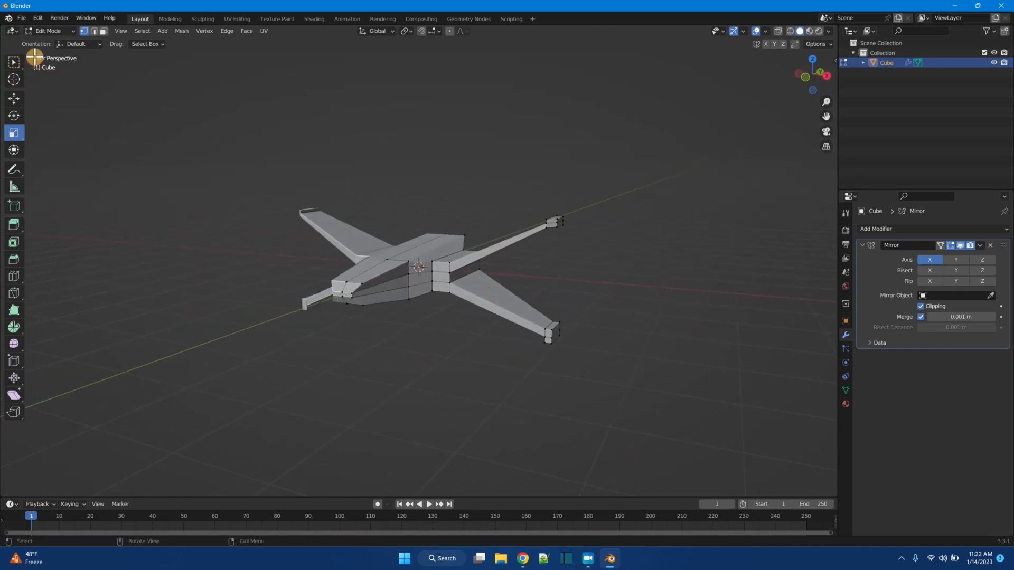
pyautogui.click(103, 31)
pyautogui.click(14, 62)
pyautogui.click(362, 290)
pyautogui.click(16, 133)
pyautogui.moveTo(343, 293); pyautogui.dragTo(447, 314)
pyautogui.moveTo(446, 389); pyautogui.dragTo(364, 357, button='middle')
pyautogui.click(468, 346)
pyautogui.scroll(5, 483, 362)
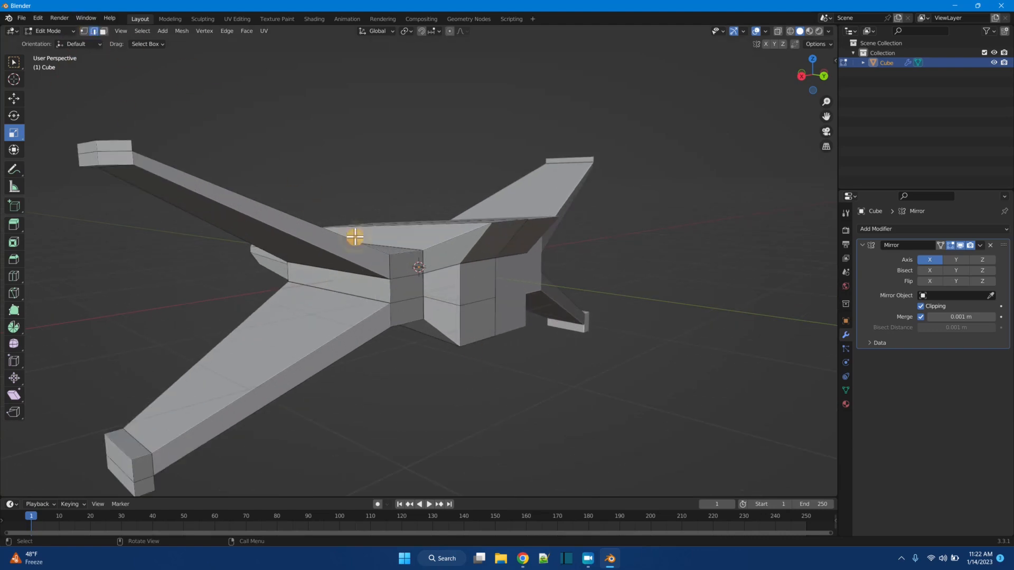
# - Select the middle horizontal edge at the rear of the body and move it backward along Y by about 0.25 m
pyautogui.click(475, 305)
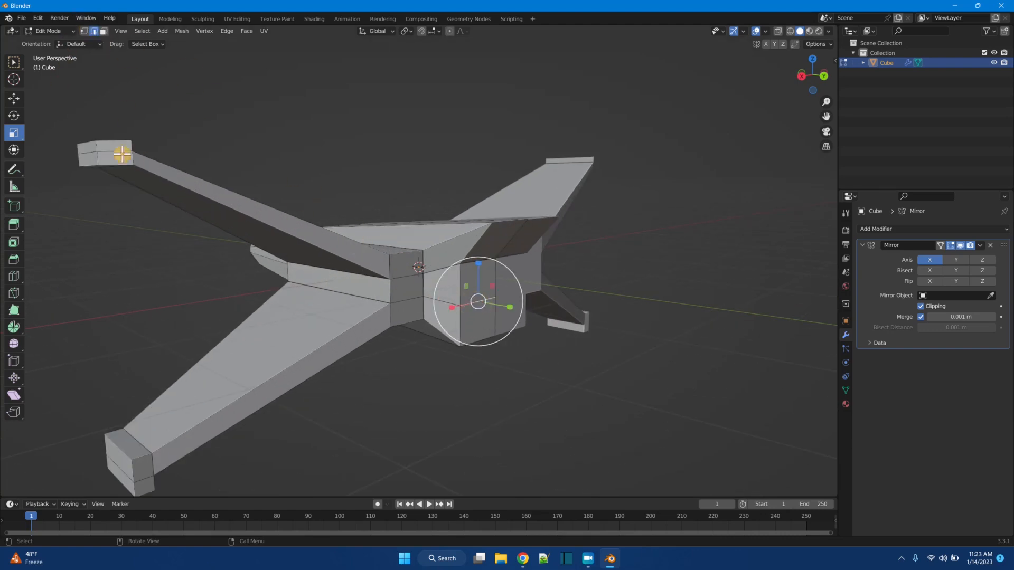
pyautogui.click(14, 100)
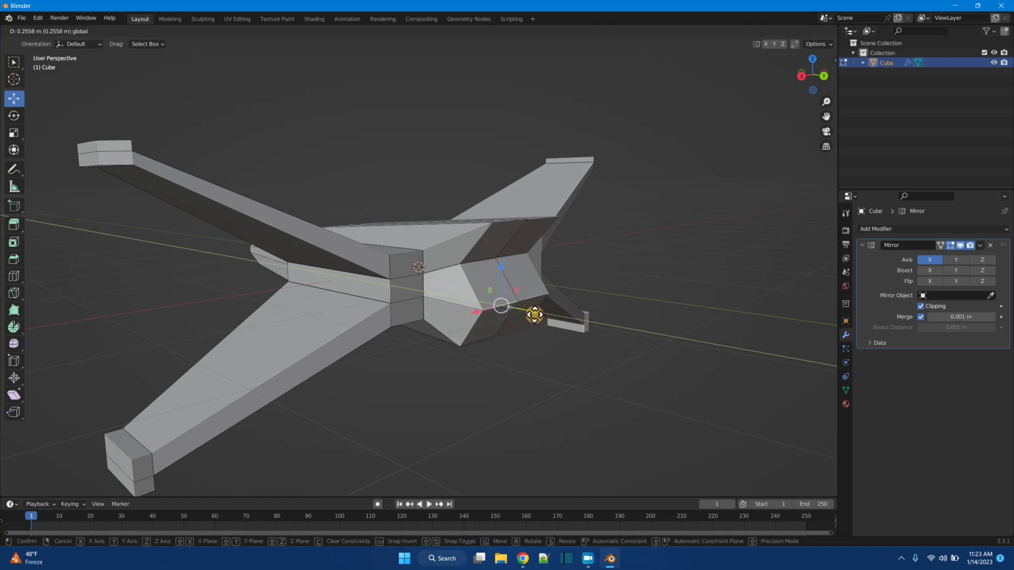
pyautogui.click(534, 315)
pyautogui.moveTo(471, 398); pyautogui.dragTo(507, 350, button='middle')
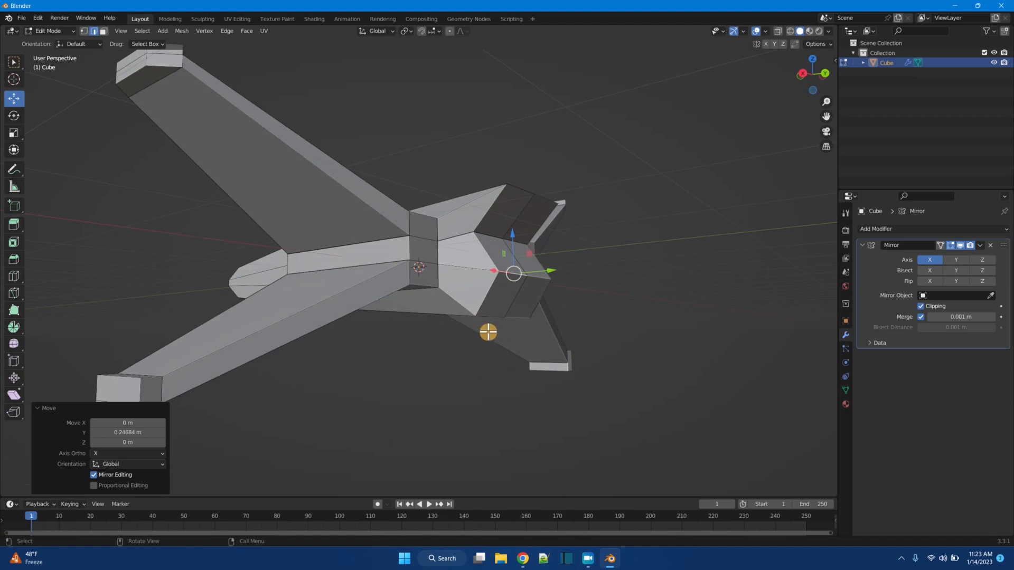
# - Add the bottom rear edge to the selection and move both edges backward along Y by about 0.37 m
pyautogui.keyDown('shift'); pyautogui.click(487, 316); pyautogui.keyUp('shift')
pyautogui.moveTo(541, 294); pyautogui.dragTo(579, 291)
pyautogui.moveTo(533, 364); pyautogui.dragTo(538, 388, button='middle')
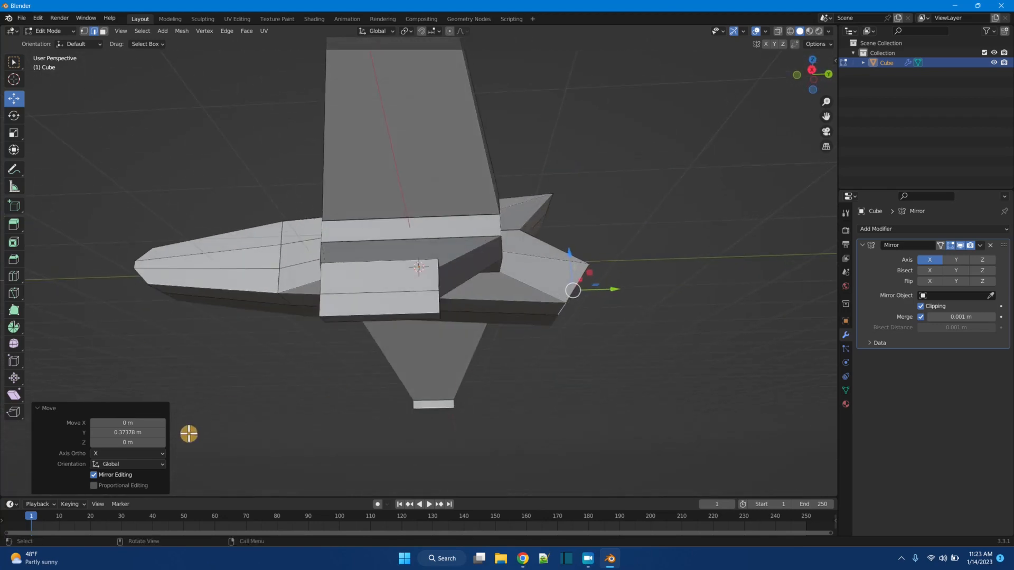
pyautogui.click(14, 276)
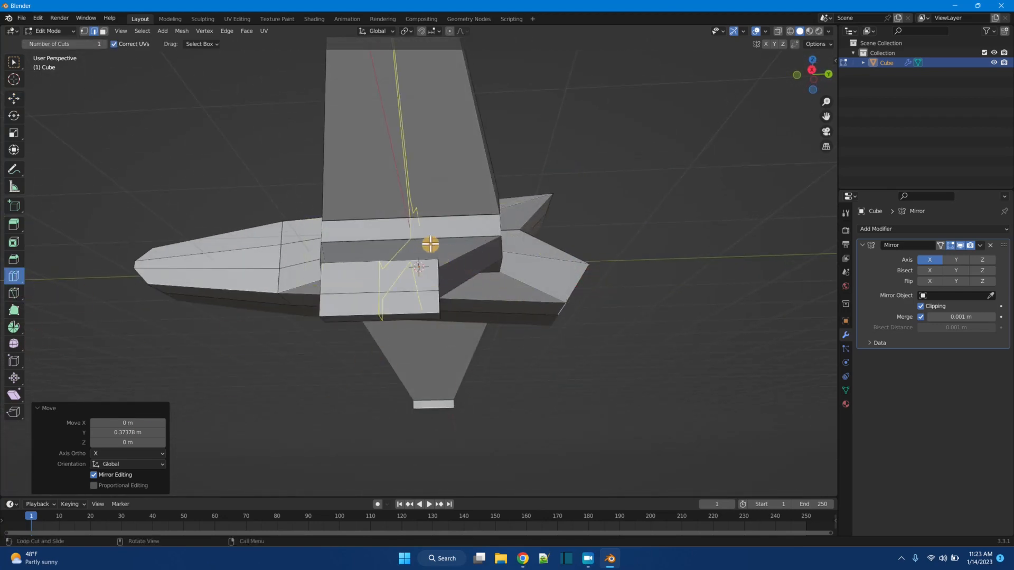
pyautogui.moveTo(422, 266); pyautogui.dragTo(480, 281)
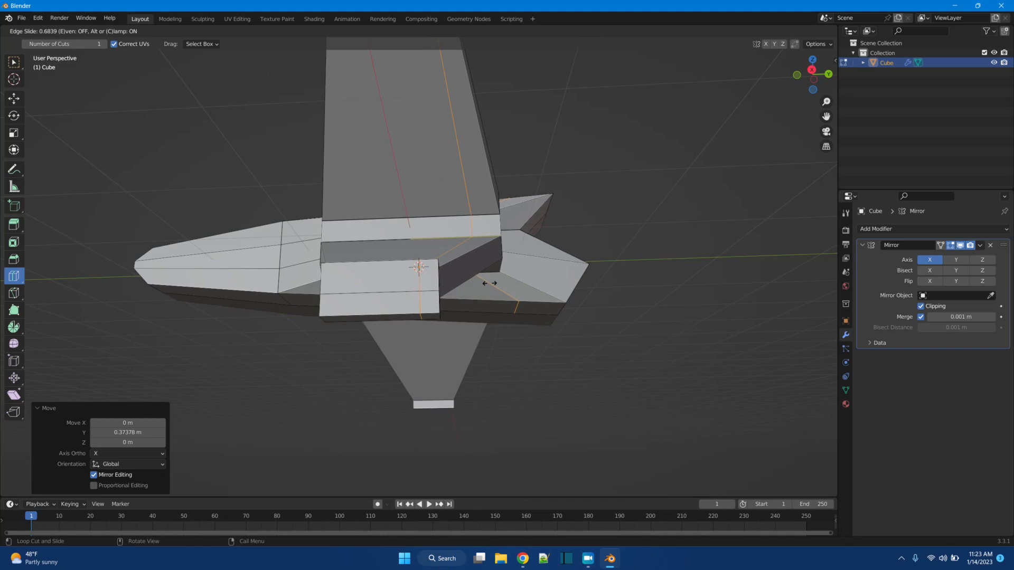
pyautogui.rightClick(490, 283)
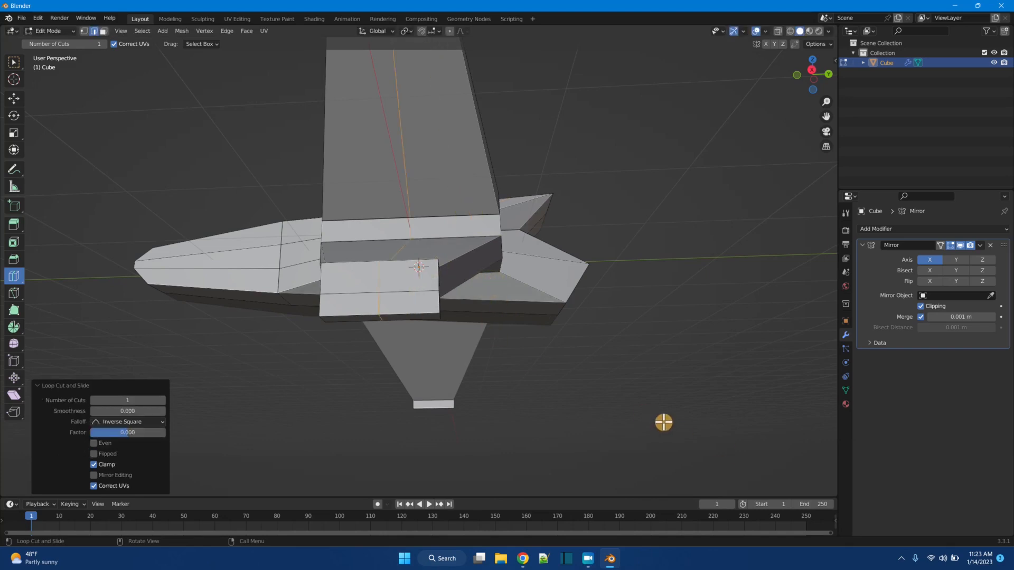
pyautogui.hotkey('alt', 'a')
# - Knife-cut the underside of the body from the wing root's rear corner to the body's center line
pyautogui.click(14, 293)
pyautogui.moveTo(511, 376); pyautogui.dragTo(495, 334, button='middle')
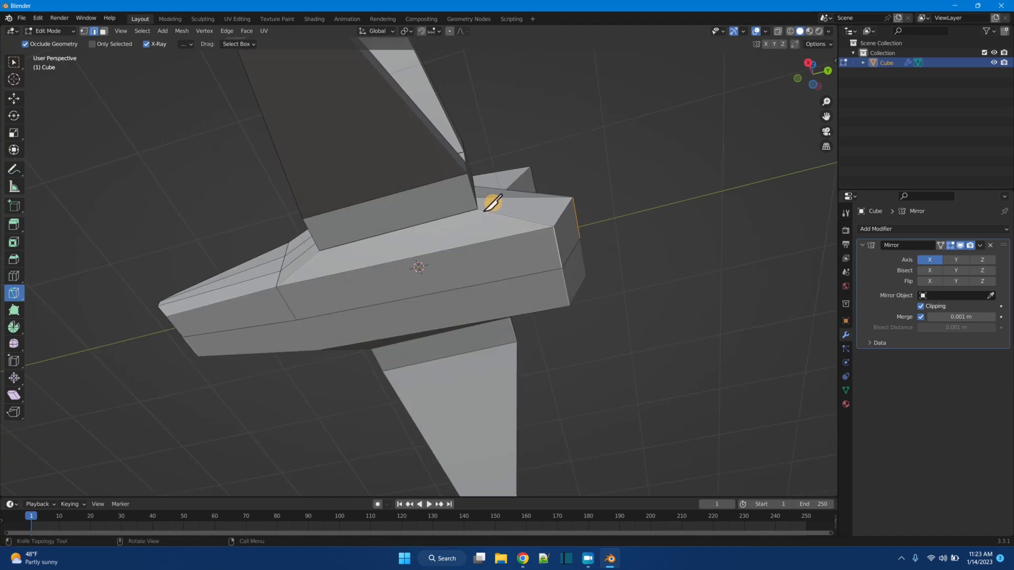
pyautogui.click(478, 208)
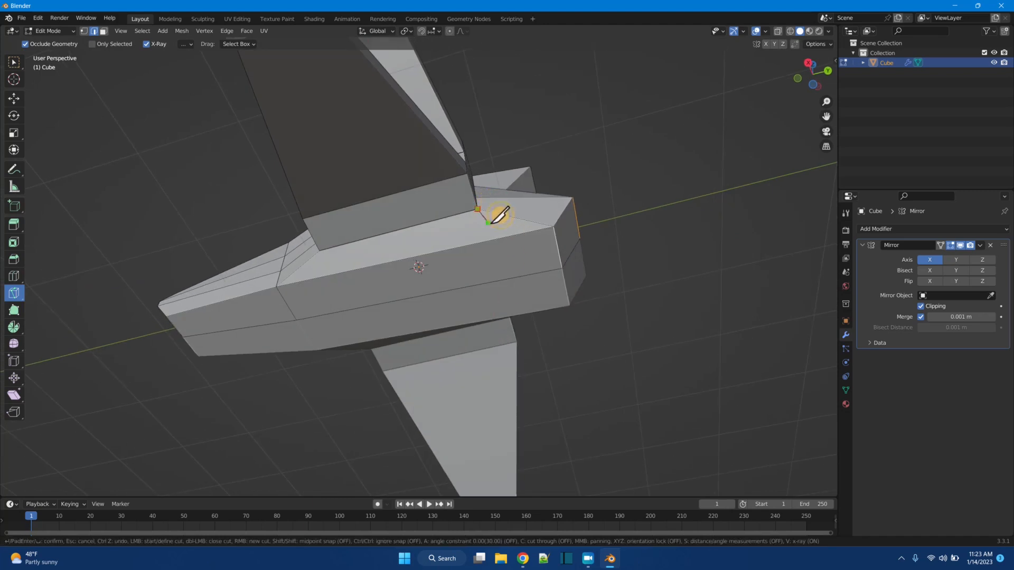
pyautogui.click(494, 240)
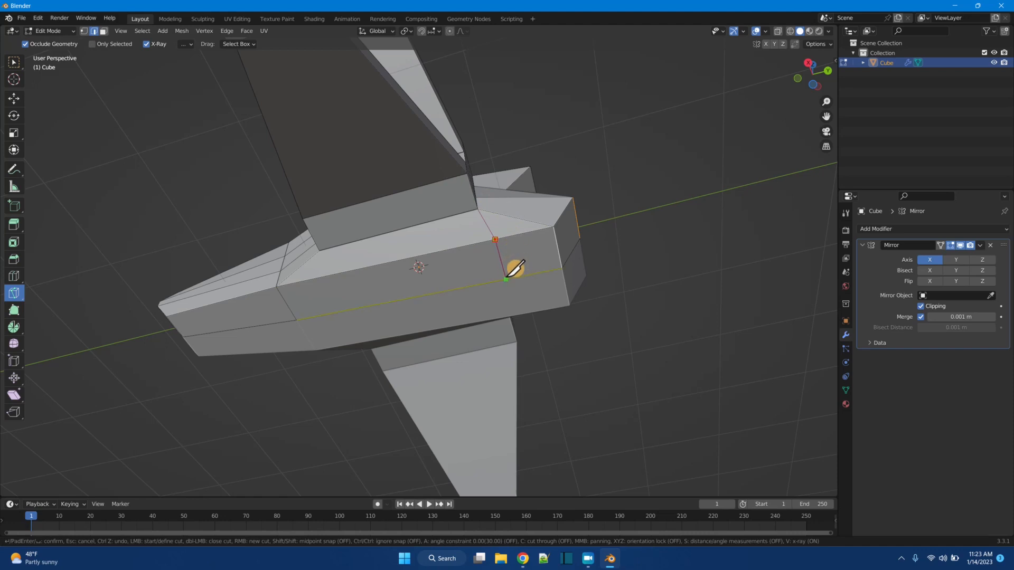
pyautogui.click(506, 279)
pyautogui.press('Return')
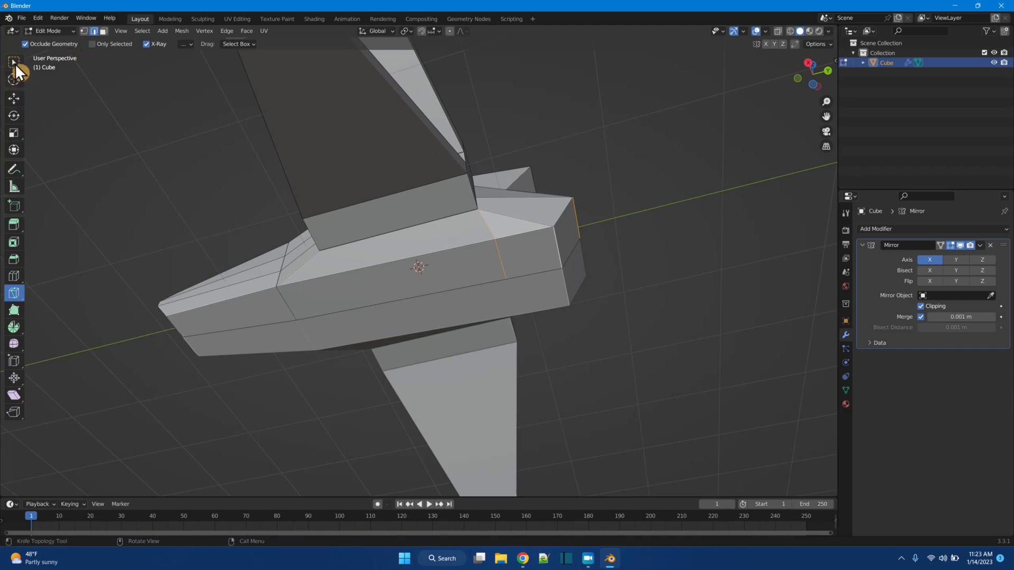
# - Move the newly cut edge on the underside upward along Z by about 0.1 m
pyautogui.click(13, 62)
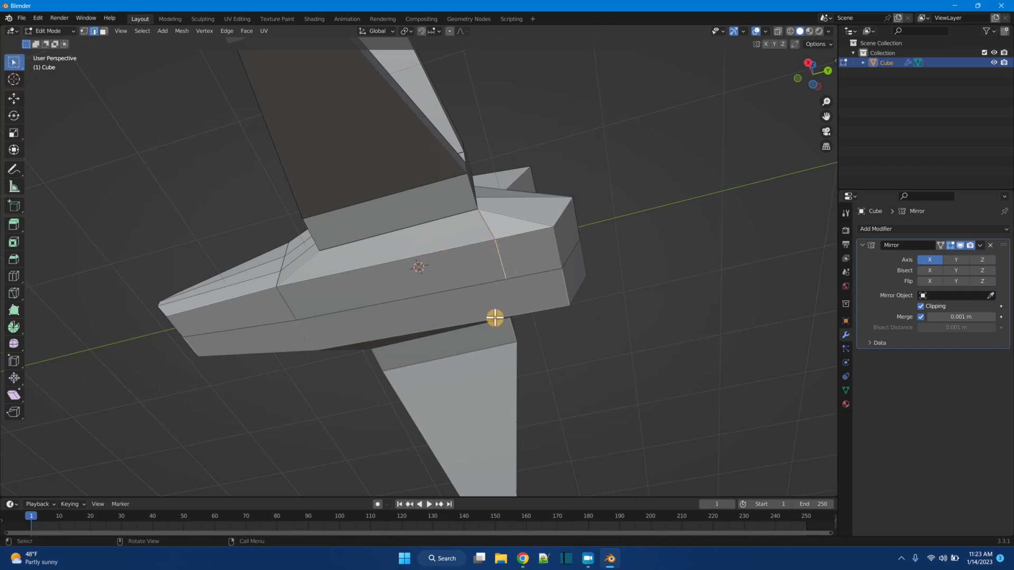
pyautogui.click(14, 98)
pyautogui.moveTo(430, 335); pyautogui.dragTo(455, 414, button='middle')
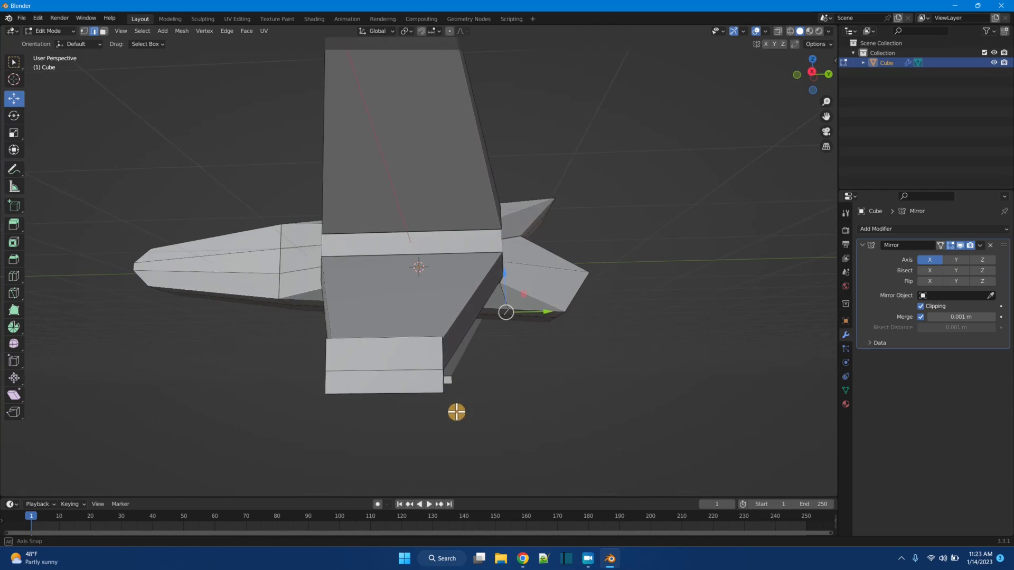
pyautogui.moveTo(509, 276); pyautogui.dragTo(513, 262)
# - Knife-cut the rear of the body from the center line across the middle edge down to the bottom edge
pyautogui.moveTo(595, 346); pyautogui.dragTo(432, 438, button='middle')
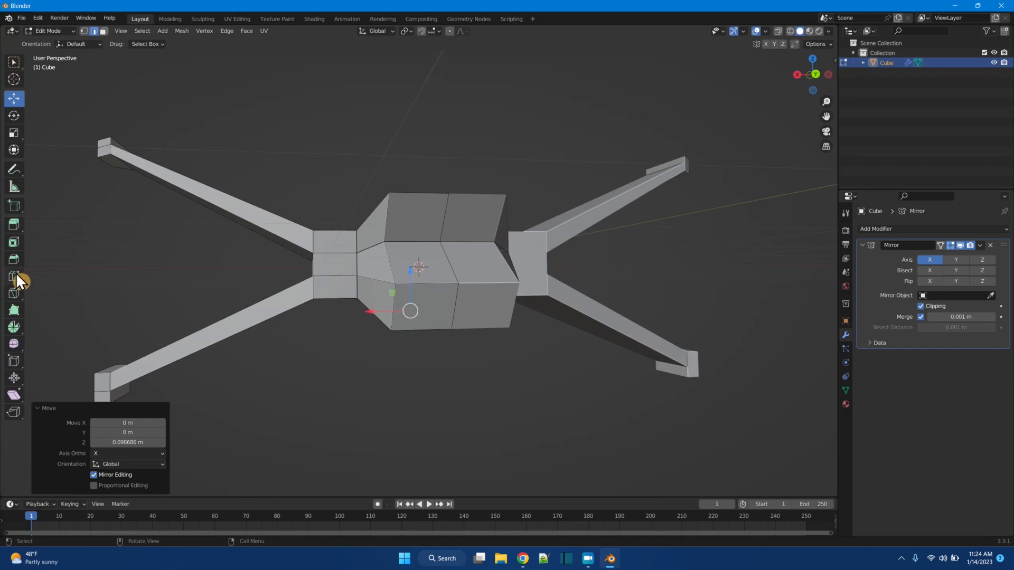
pyautogui.click(14, 292)
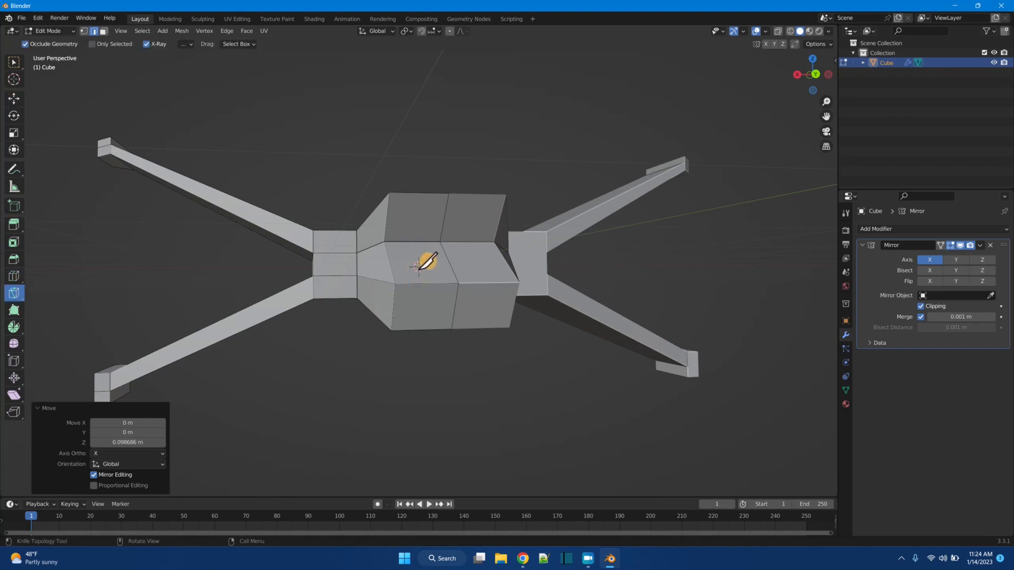
pyautogui.click(446, 254)
pyautogui.click(421, 266)
pyautogui.click(420, 283)
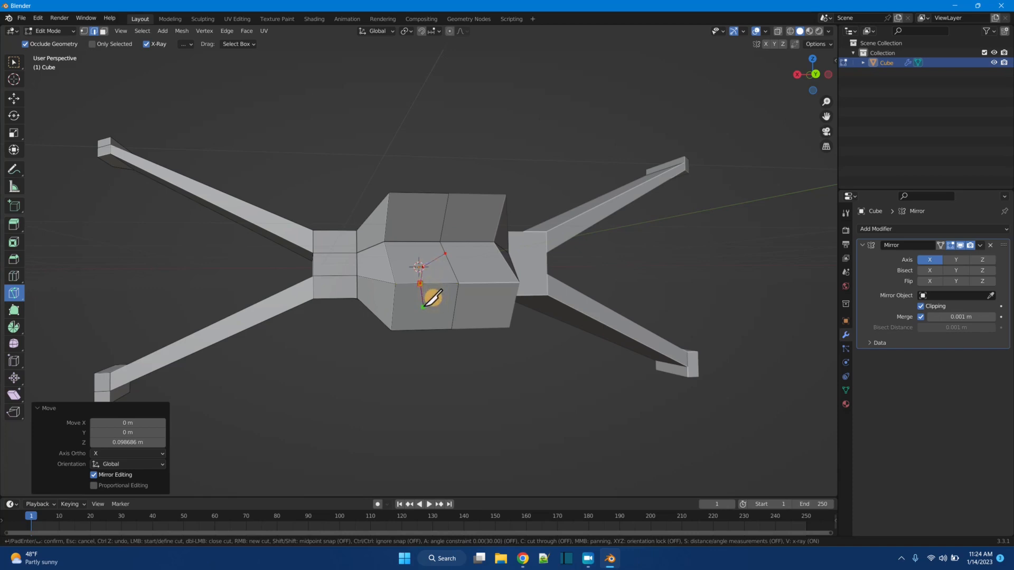
pyautogui.click(420, 308)
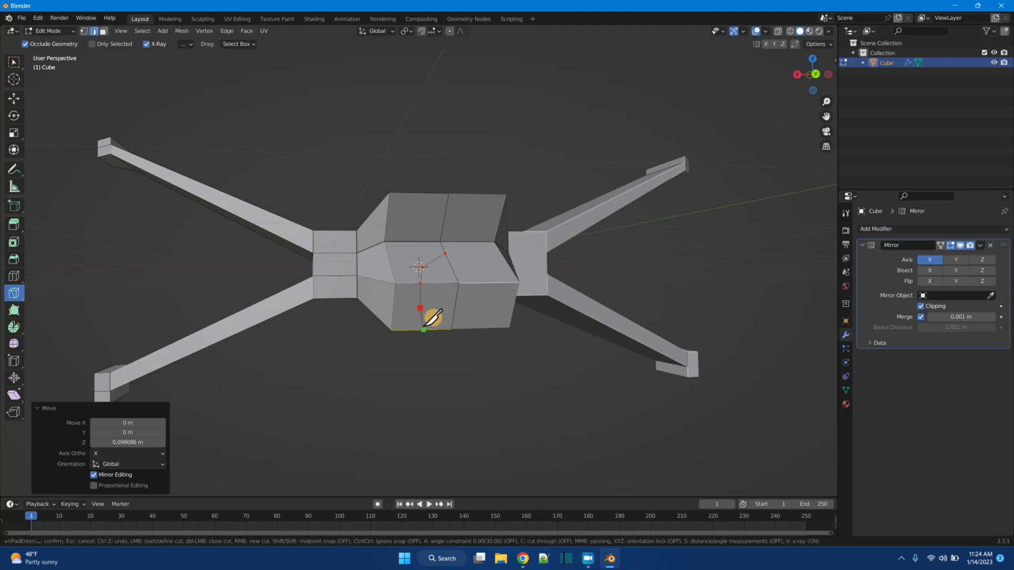
pyautogui.click(430, 329)
pyautogui.press('Return')
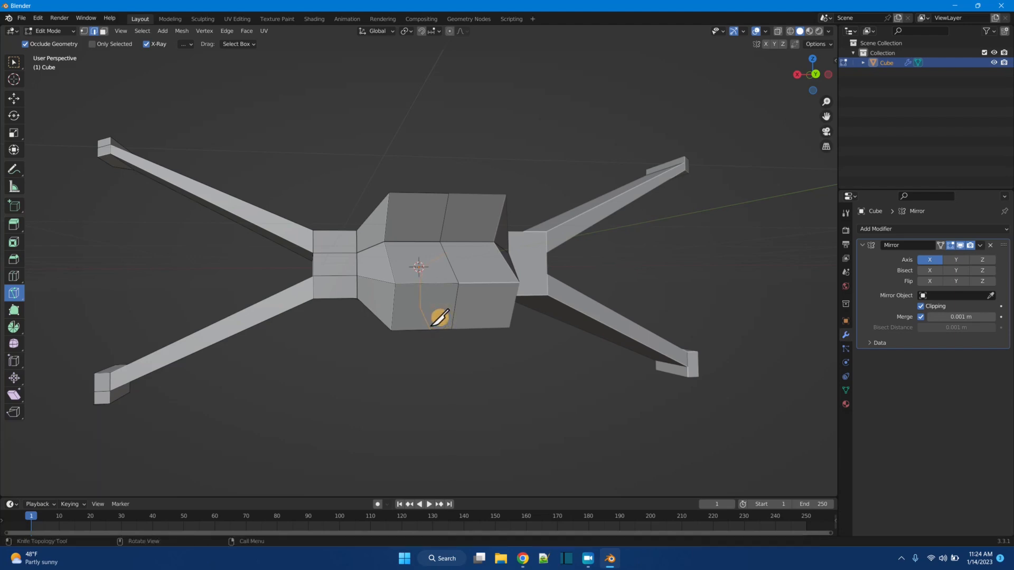
pyautogui.click(14, 63)
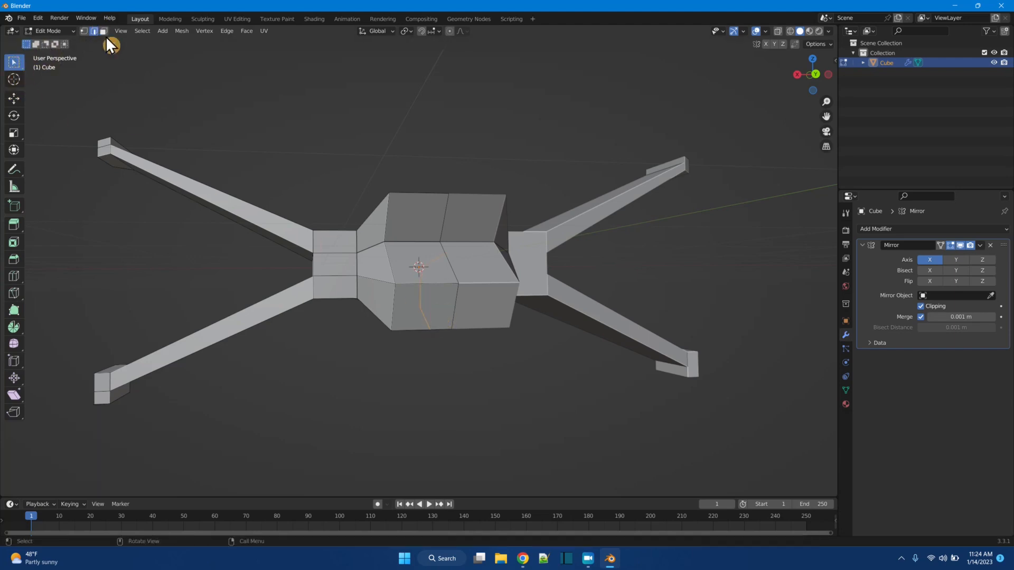
# - Inset the two faces beside the rear knife cut with about 0.031 m thickness and -0.155 m depth
pyautogui.click(433, 276)
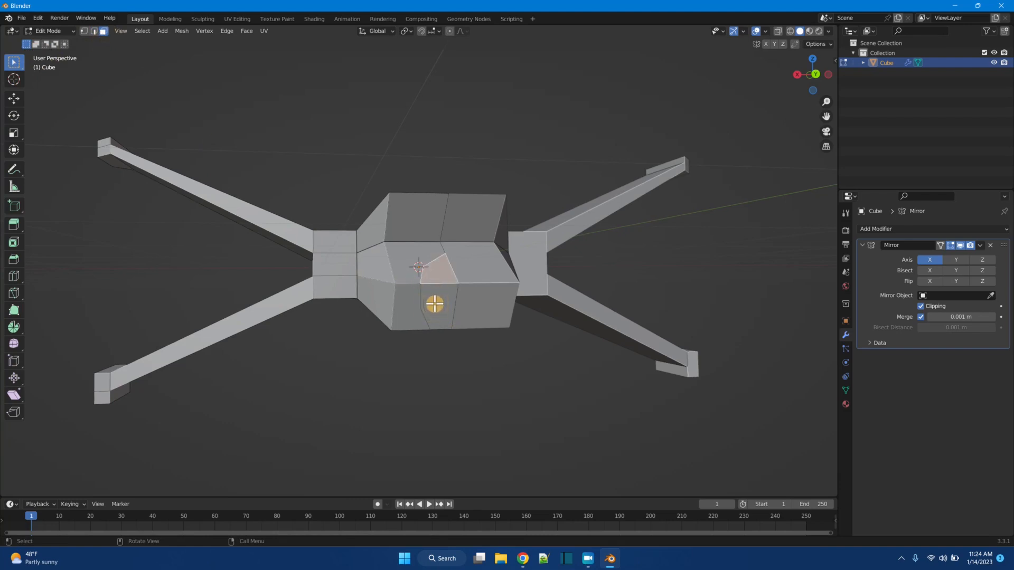
pyautogui.moveTo(426, 310); pyautogui.dragTo(480, 373, button='middle')
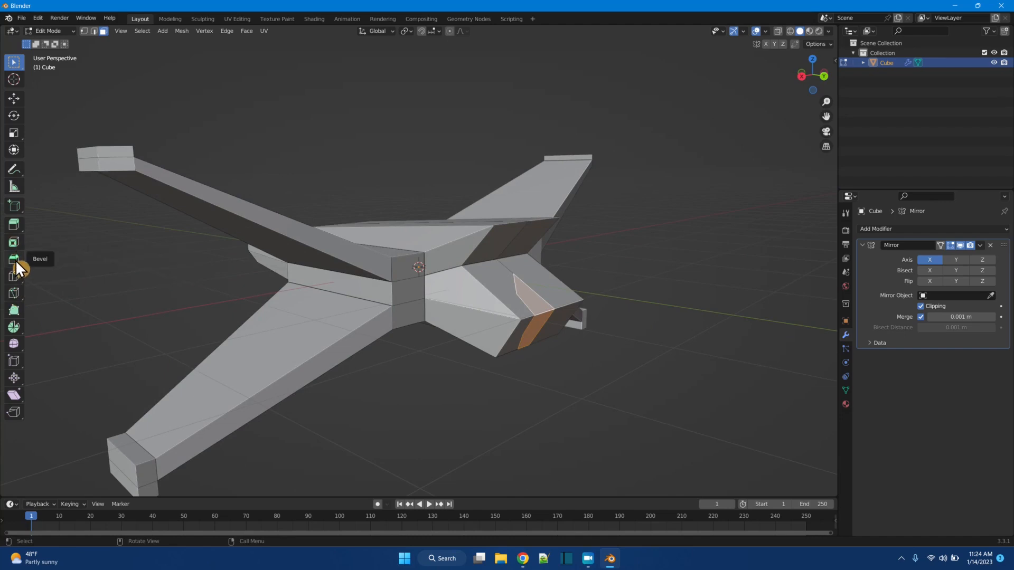
pyautogui.click(16, 244)
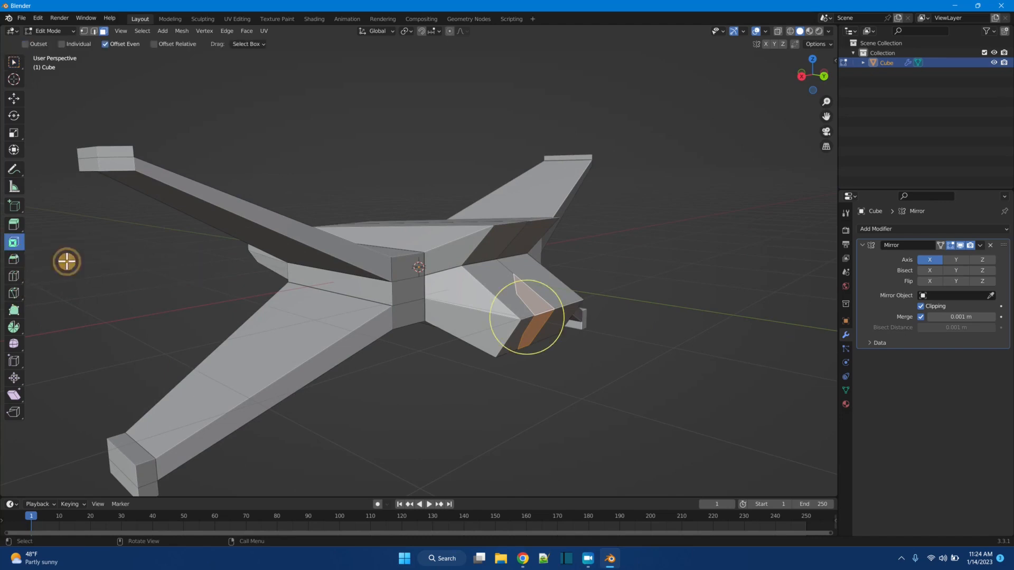
pyautogui.moveTo(502, 291); pyautogui.dragTo(508, 293)
pyautogui.moveTo(134, 442); pyautogui.dragTo(101, 443)
pyautogui.moveTo(478, 401)
pyautogui.mouseDown(button='middle')
pyautogui.moveTo(398, 408)
pyautogui.moveTo(469, 420)
pyautogui.moveTo(522, 412)
pyautogui.moveTo(458, 406)
pyautogui.mouseUp(button='middle')
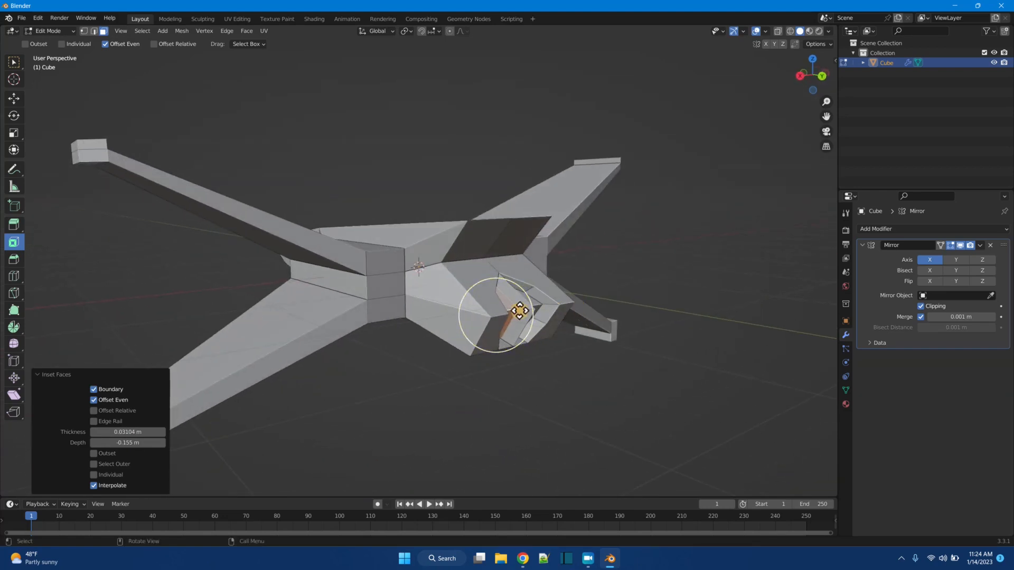
pyautogui.moveTo(532, 315); pyautogui.dragTo(550, 326)
pyautogui.hotkey('ctrl', 'z')
# - Select the two outer corner vertices of the lower rear and scale them to about 0.78 along Y and 0.79 along Z
pyautogui.moveTo(536, 391); pyautogui.dragTo(597, 407, button='middle')
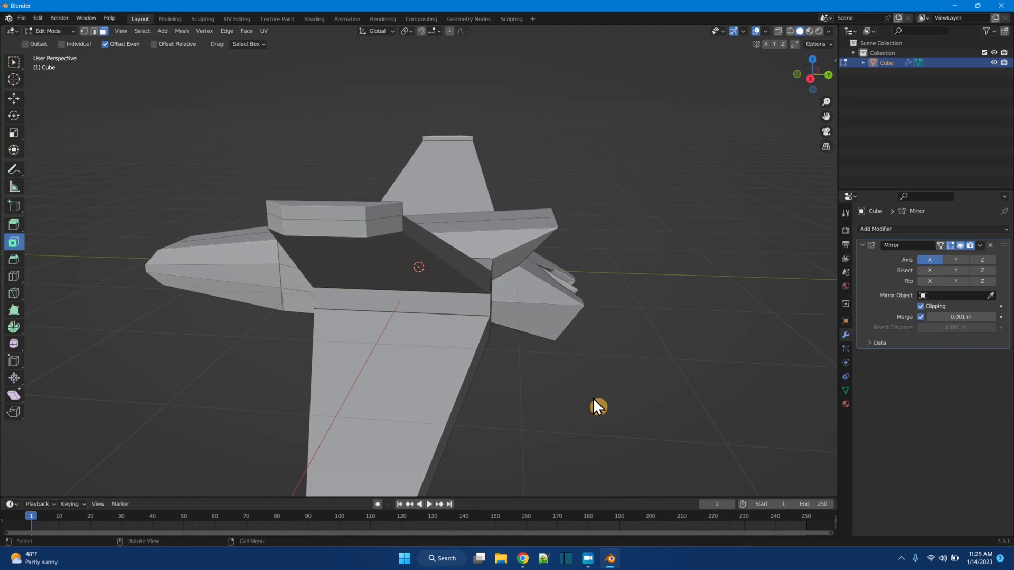
pyautogui.moveTo(577, 341)
pyautogui.mouseDown(button='middle')
pyautogui.moveTo(577, 350)
pyautogui.moveTo(582, 338)
pyautogui.mouseUp(button='middle')
pyautogui.moveTo(548, 273); pyautogui.dragTo(497, 344, button='middle')
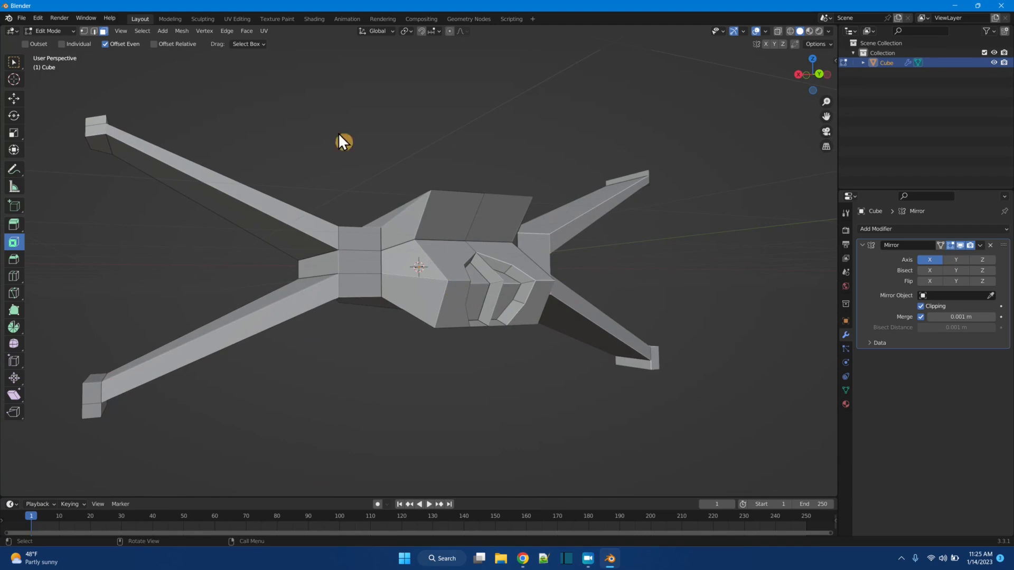
pyautogui.click(84, 31)
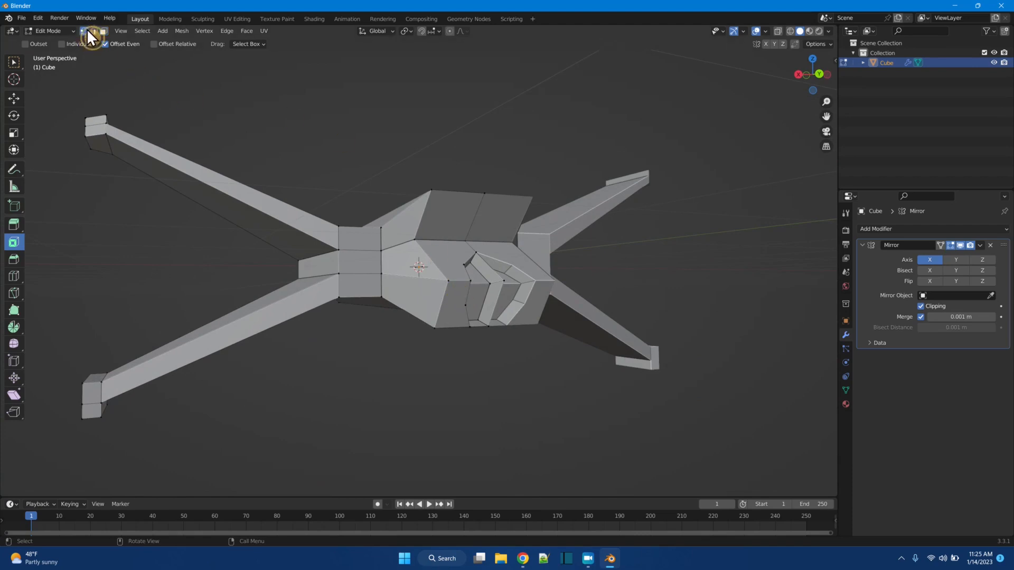
pyautogui.click(14, 62)
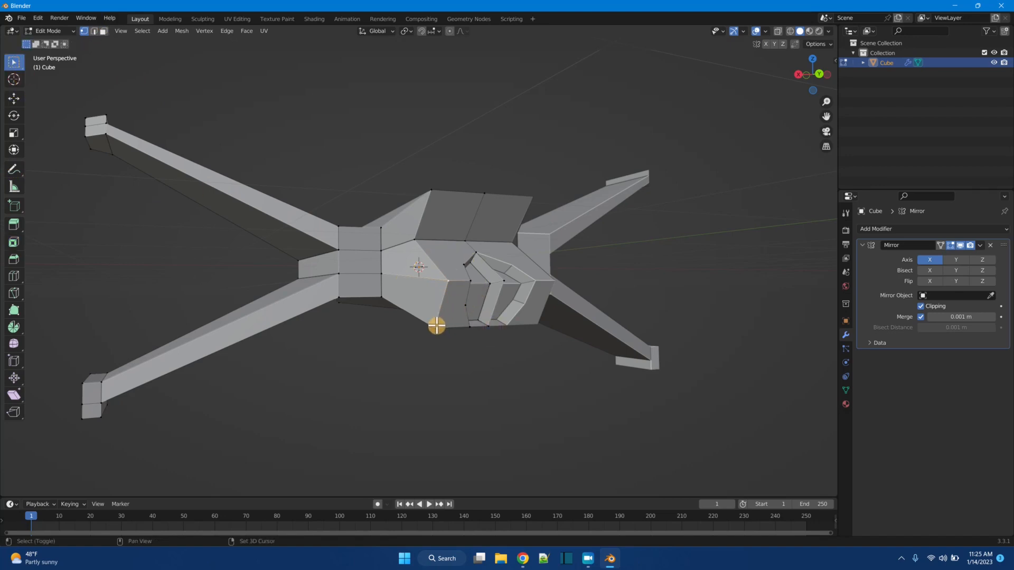
pyautogui.moveTo(476, 367); pyautogui.dragTo(390, 342, button='middle')
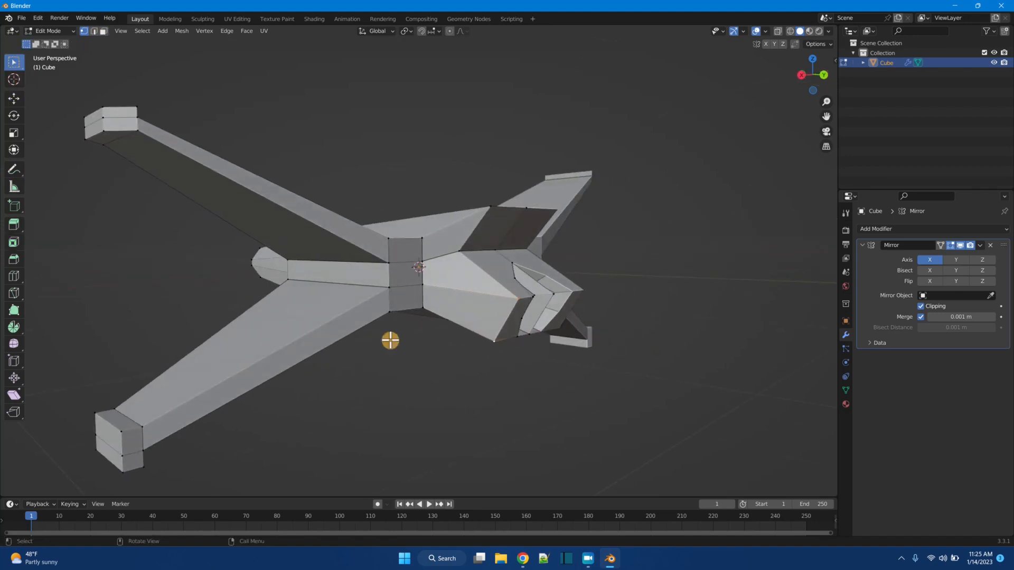
pyautogui.click(14, 134)
pyautogui.moveTo(505, 284); pyautogui.dragTo(506, 300)
pyautogui.moveTo(591, 425); pyautogui.dragTo(620, 424, button='middle')
pyautogui.moveTo(600, 312); pyautogui.dragTo(594, 312)
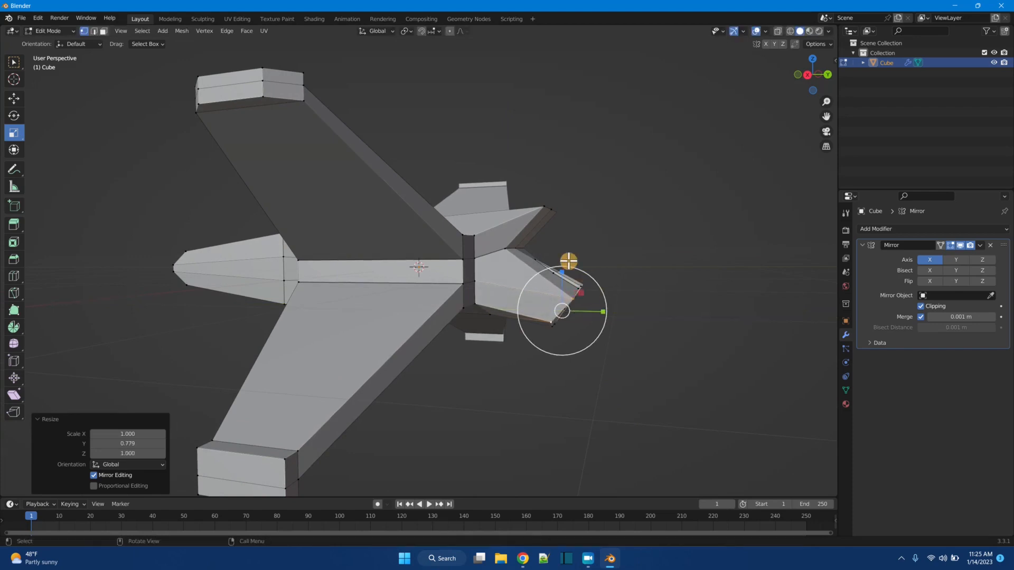
pyautogui.moveTo(563, 275); pyautogui.dragTo(563, 280)
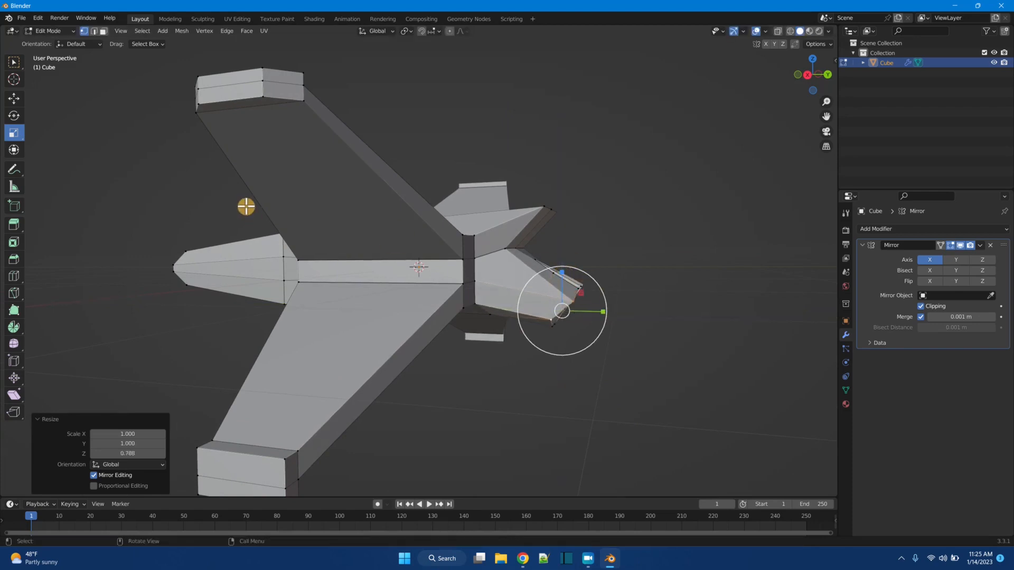
# - Move the selected rear corner vertices about -0.078 m along Y and about 0.097 m upward along Z
pyautogui.click(14, 99)
pyautogui.moveTo(608, 313)
pyautogui.mouseDown()
pyautogui.moveTo(584, 310)
pyautogui.moveTo(596, 325)
pyautogui.mouseUp()
pyautogui.moveTo(597, 324); pyautogui.dragTo(581, 267, button='middle')
pyautogui.press('g')
pyautogui.press('z')
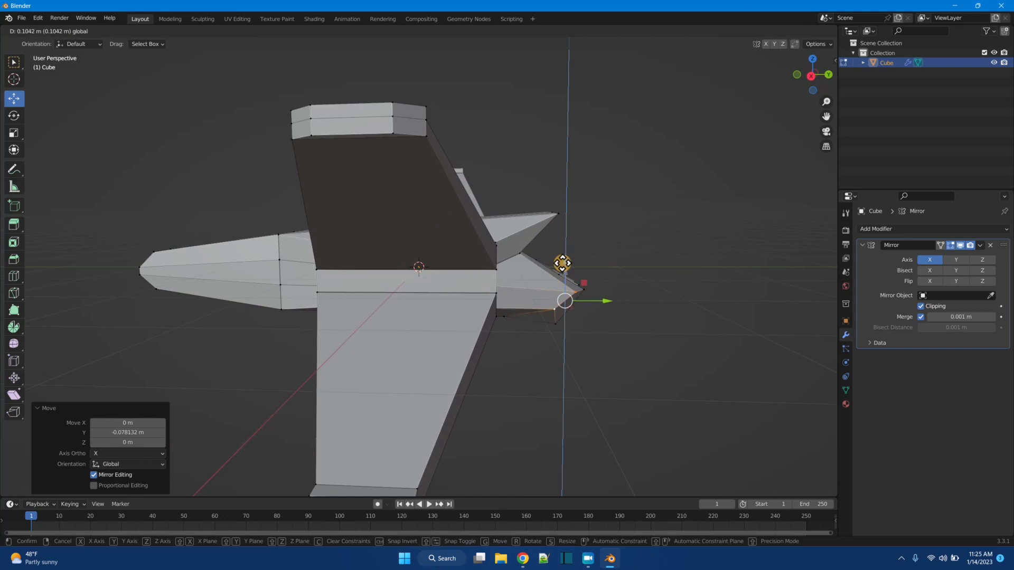
pyautogui.click(562, 264)
# - Shift the rear corner vertices by about -0.14 m in X and -0.24 m in Y, and raise them about 0.008 m
pyautogui.moveTo(639, 358); pyautogui.dragTo(550, 376, button='middle')
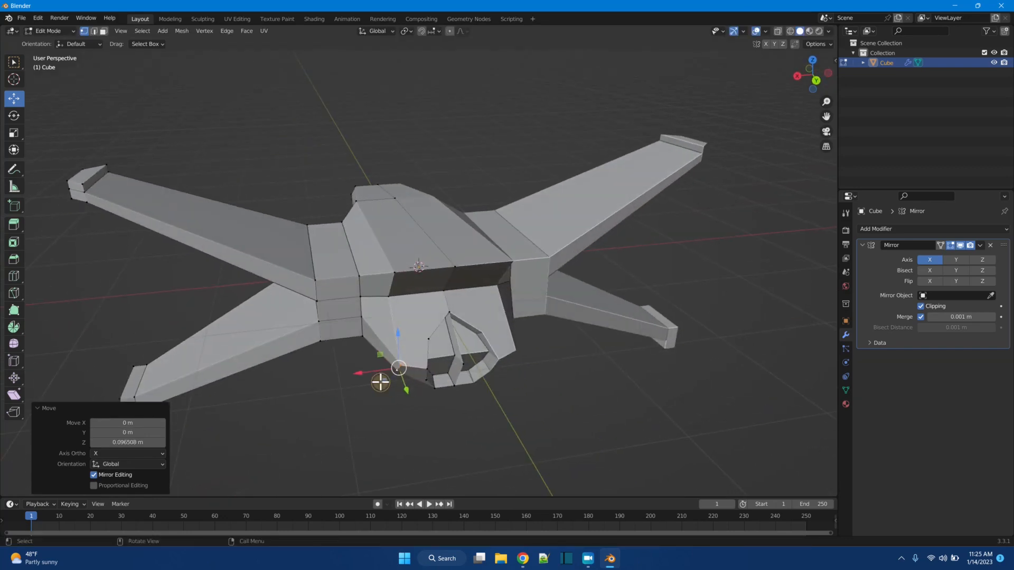
pyautogui.press('g')
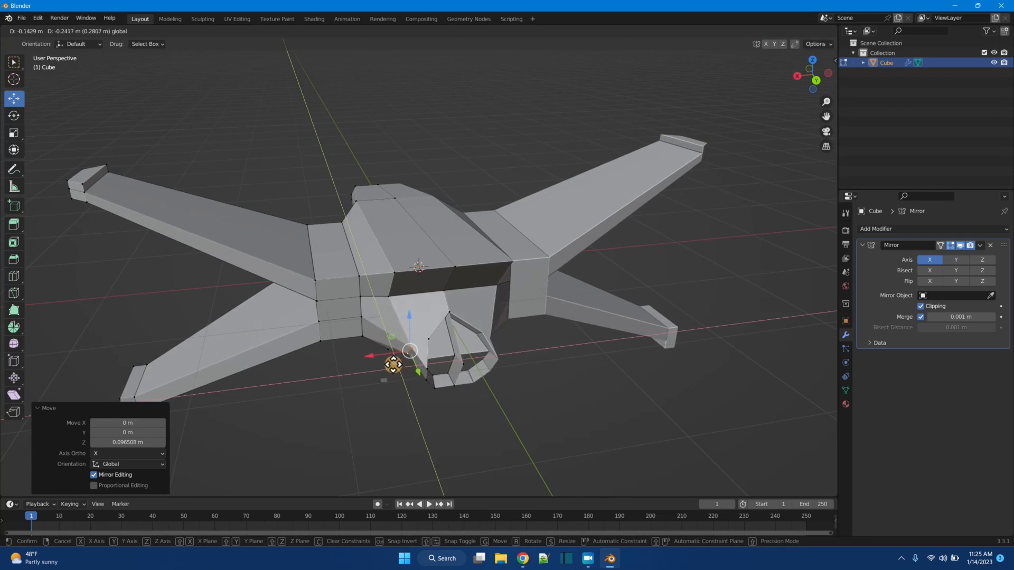
pyautogui.click(393, 366)
pyautogui.moveTo(389, 400); pyautogui.dragTo(455, 383, button='middle')
pyautogui.moveTo(516, 276)
pyautogui.mouseDown()
pyautogui.moveTo(514, 252)
pyautogui.moveTo(502, 290)
pyautogui.moveTo(505, 267)
pyautogui.mouseUp()
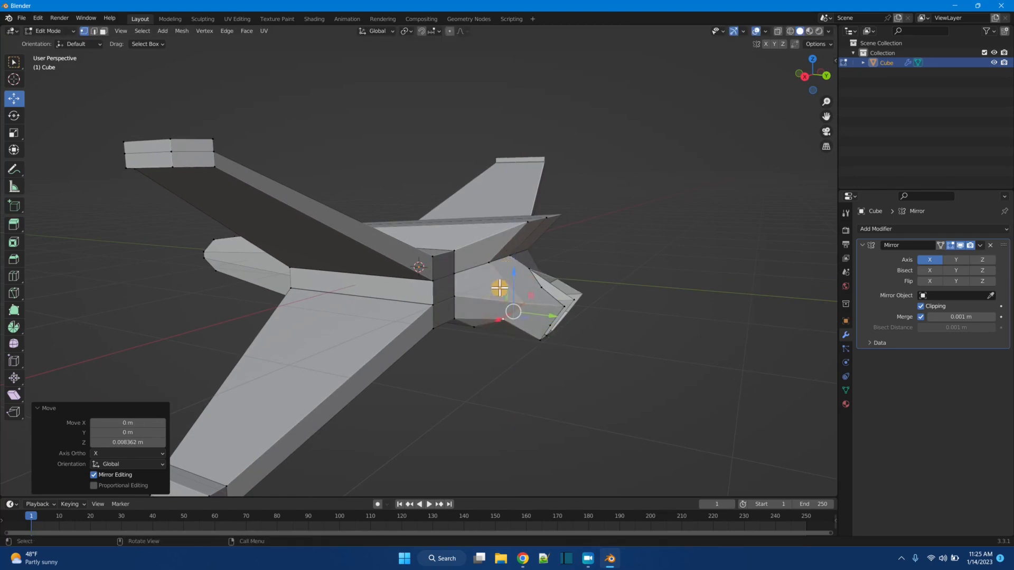
# - Rotate the rear corner vertices by about -44.8° around the view axis
pyautogui.click(12, 119)
pyautogui.moveTo(543, 342); pyautogui.dragTo(544, 312)
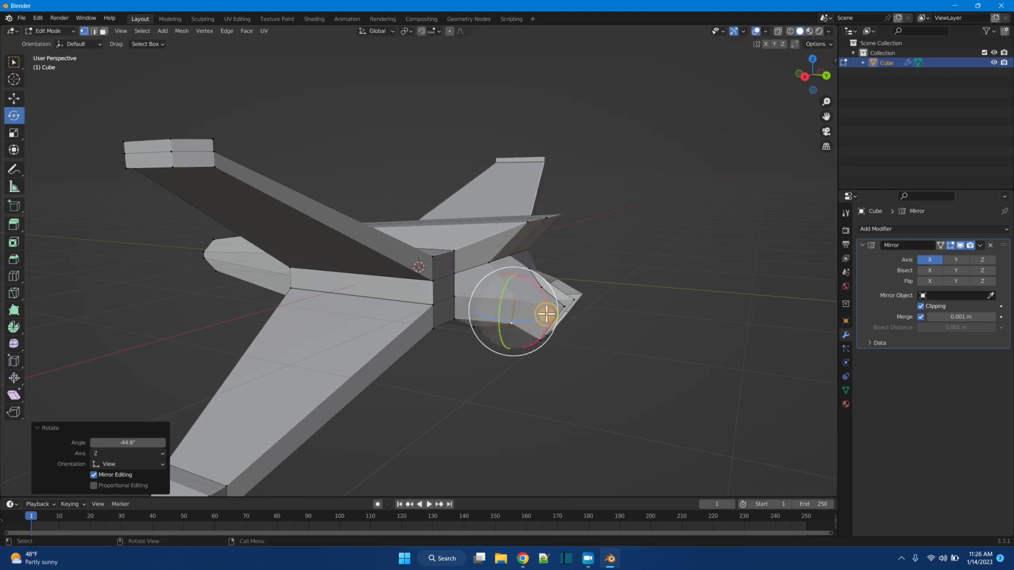
pyautogui.moveTo(593, 369)
pyautogui.mouseDown(button='middle')
pyautogui.moveTo(618, 358)
pyautogui.moveTo(624, 369)
pyautogui.moveTo(639, 364)
pyautogui.moveTo(623, 362)
pyautogui.moveTo(634, 374)
pyautogui.moveTo(586, 356)
pyautogui.moveTo(620, 378)
pyautogui.moveTo(609, 364)
pyautogui.mouseUp(button='middle')
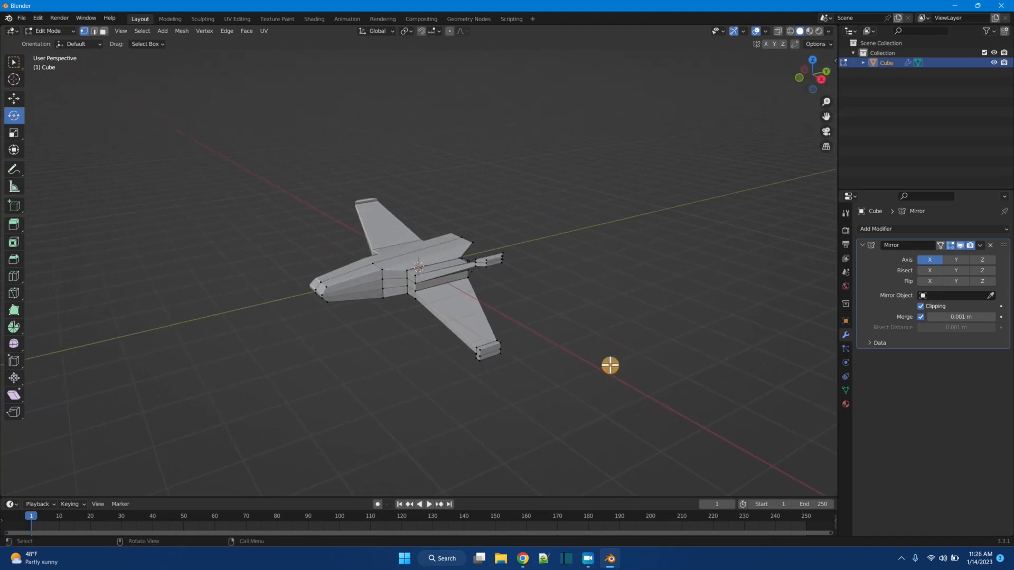
# - Add 6 loop cuts across the nose section in front of the wings
pyautogui.click(14, 276)
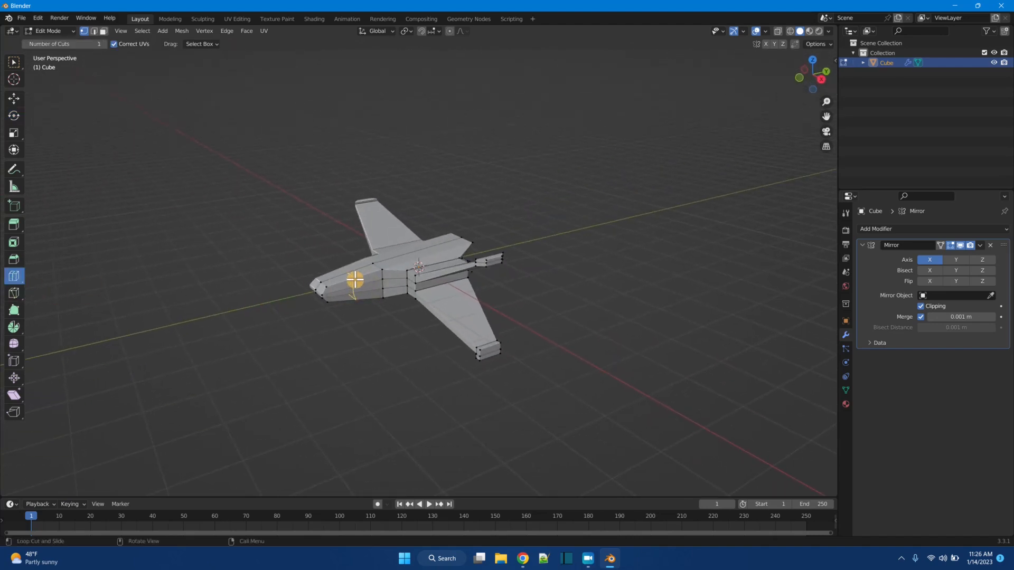
pyautogui.click(355, 280)
pyautogui.click(163, 401)
pyautogui.click(163, 401)
pyautogui.click(163, 401)
pyautogui.moveTo(107, 411)
pyautogui.mouseDown()
pyautogui.moveTo(138, 411)
pyautogui.moveTo(90, 411)
pyautogui.mouseUp()
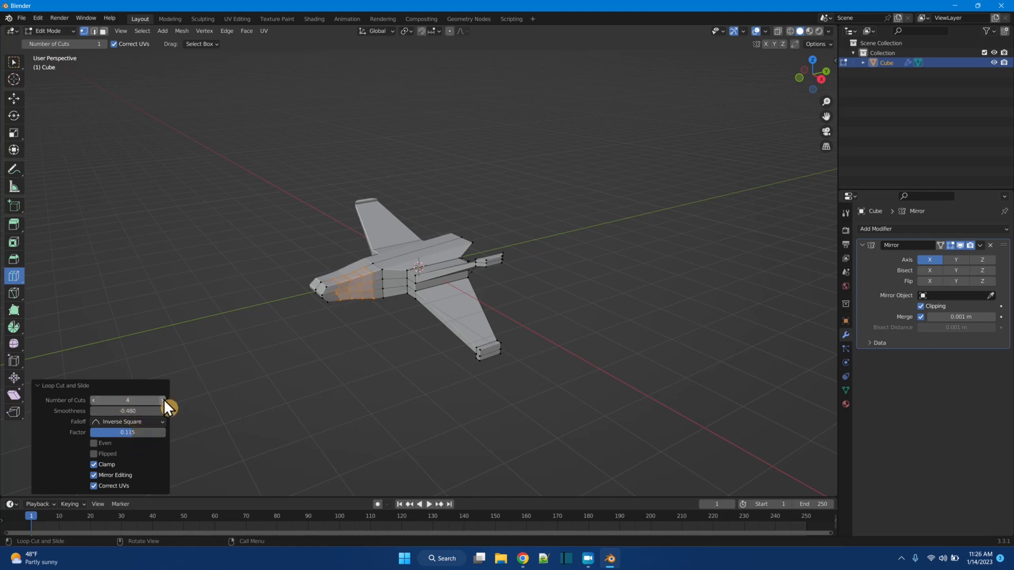
pyautogui.moveTo(128, 411)
pyautogui.mouseDown()
pyautogui.moveTo(188, 410)
pyautogui.moveTo(125, 400)
pyautogui.moveTo(139, 400)
pyautogui.mouseUp()
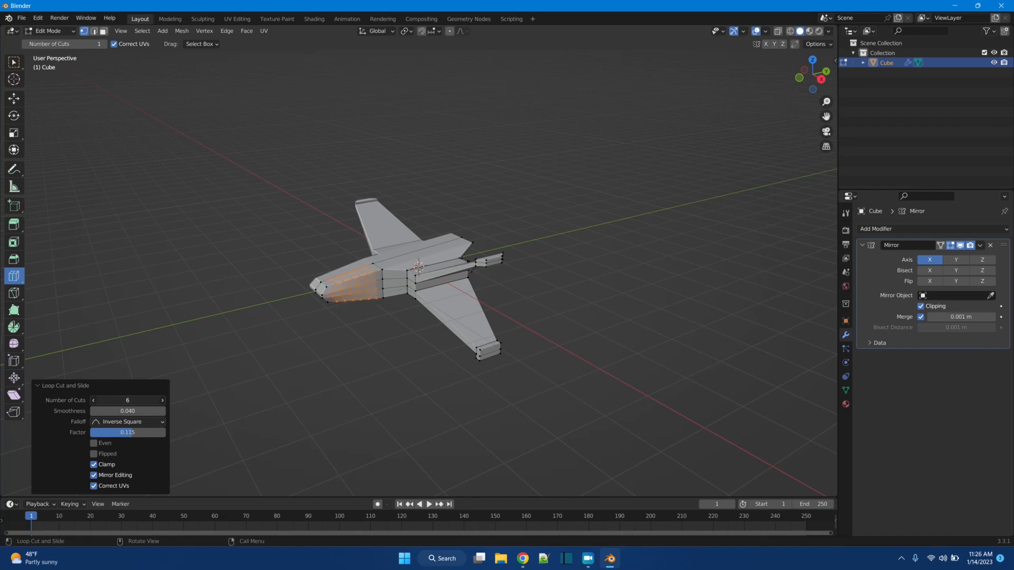
# - Set the smoothness of the nose loop cuts to 1.21 so the section bulges outward
pyautogui.moveTo(120, 411); pyautogui.dragTo(126, 412)
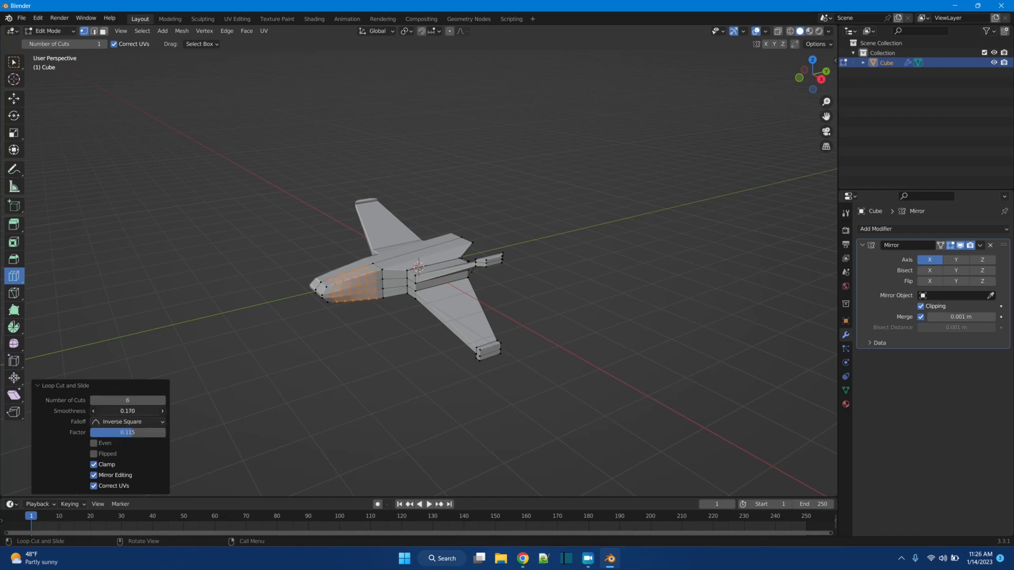
pyautogui.scroll(3, 315, 358)
pyautogui.moveTo(326, 375); pyautogui.dragTo(306, 365, button='middle')
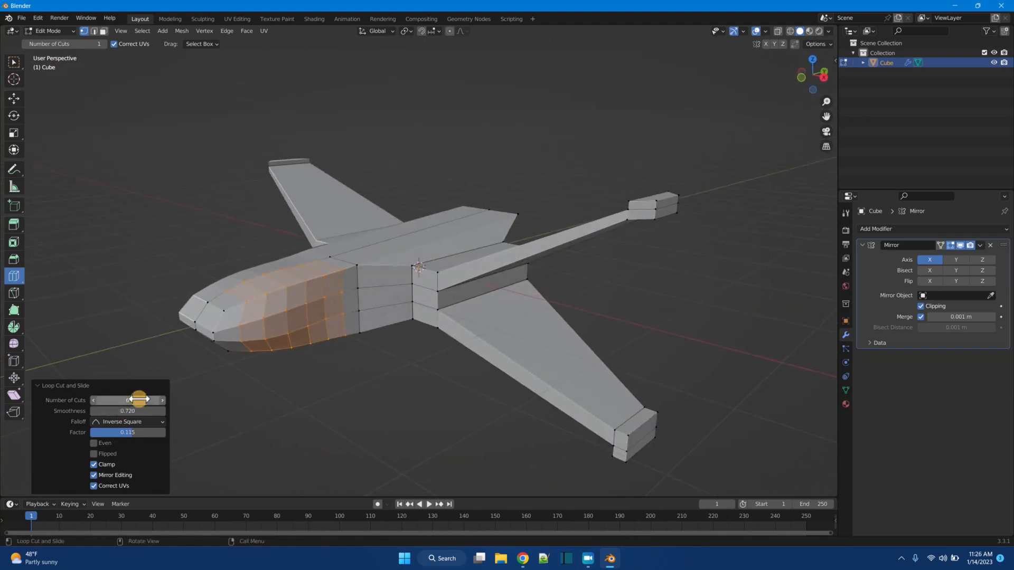
pyautogui.moveTo(133, 411)
pyautogui.mouseDown()
pyautogui.moveTo(158, 411)
pyautogui.moveTo(148, 412)
pyautogui.mouseUp()
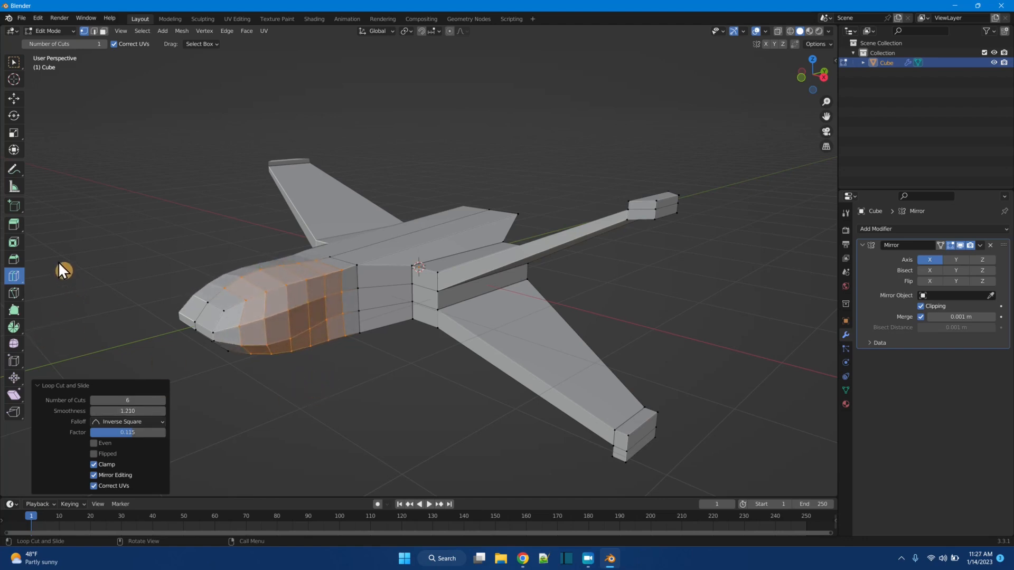
pyautogui.click(321, 419)
pyautogui.moveTo(321, 410); pyautogui.dragTo(324, 375, button='middle')
# - Add 5 loop cuts across the lower wing with a smoothness of about 0.38
pyautogui.click(13, 277)
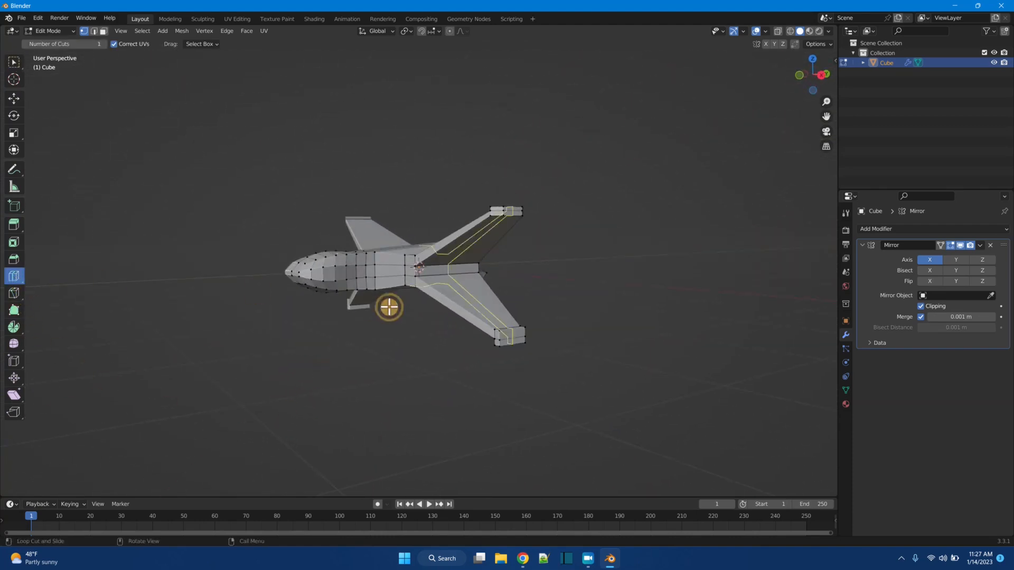
pyautogui.click(452, 301)
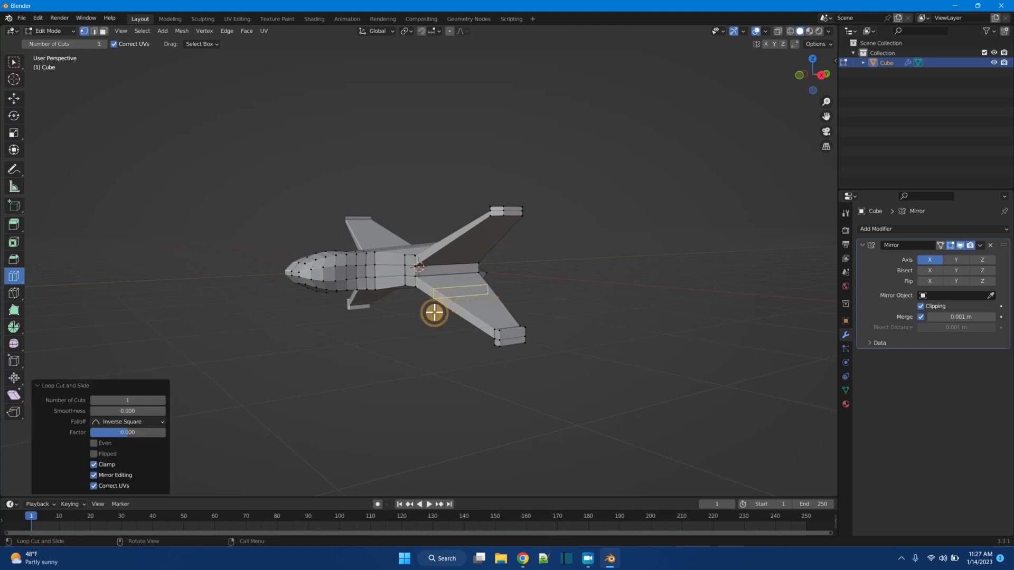
pyautogui.click(163, 400)
pyautogui.click(163, 401)
pyautogui.click(163, 400)
pyautogui.moveTo(131, 410); pyautogui.dragTo(127, 410)
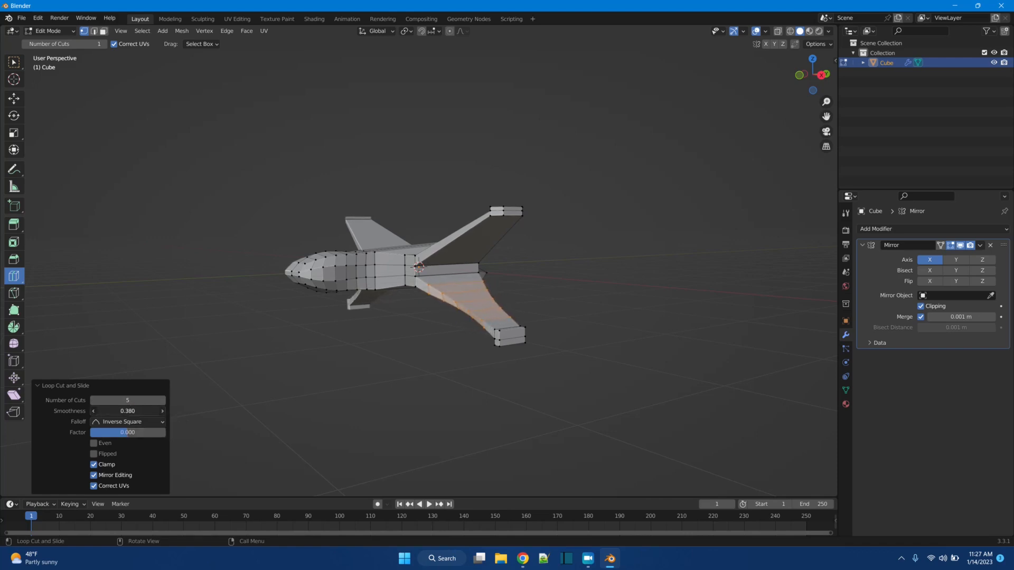
# - Add 4 loop cuts across the upper wing with a smoothness of 0.94
pyautogui.moveTo(362, 364); pyautogui.dragTo(408, 421, button='middle')
pyautogui.click(416, 265)
pyautogui.click(162, 400)
pyautogui.click(162, 400)
pyautogui.click(163, 399)
pyautogui.moveTo(132, 409); pyautogui.dragTo(132, 411)
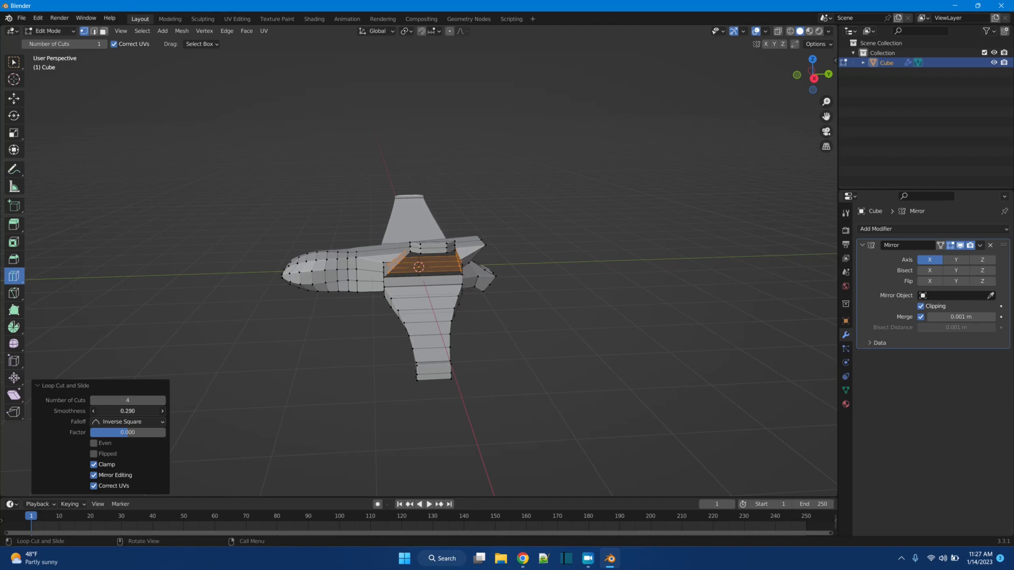
pyautogui.moveTo(132, 411); pyautogui.dragTo(130, 411)
pyautogui.moveTo(338, 365); pyautogui.dragTo(423, 356, button='middle')
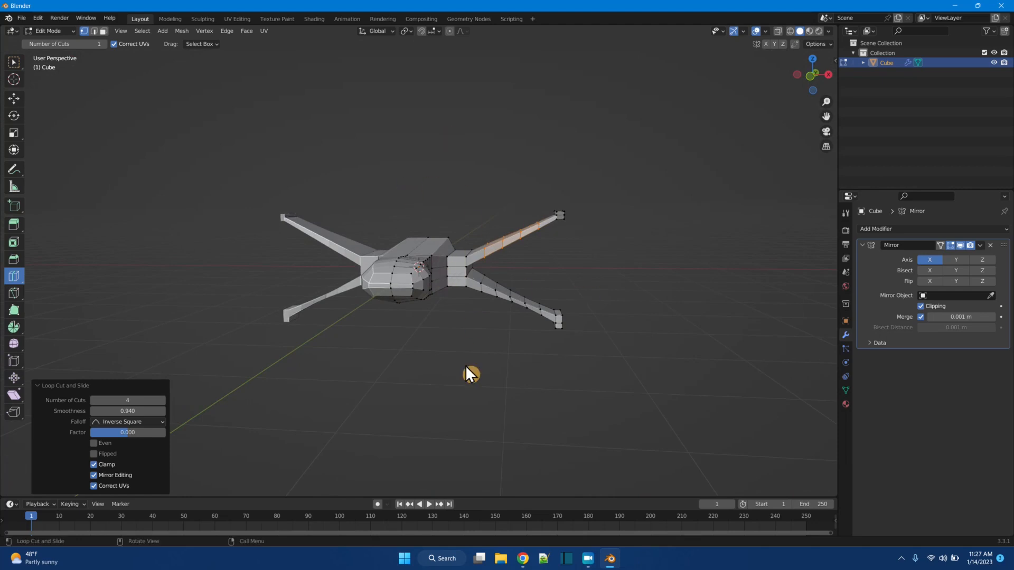
# - Rotate the upper wing's new loops by about -14° around Y and -32.6° around Z
pyautogui.click(14, 62)
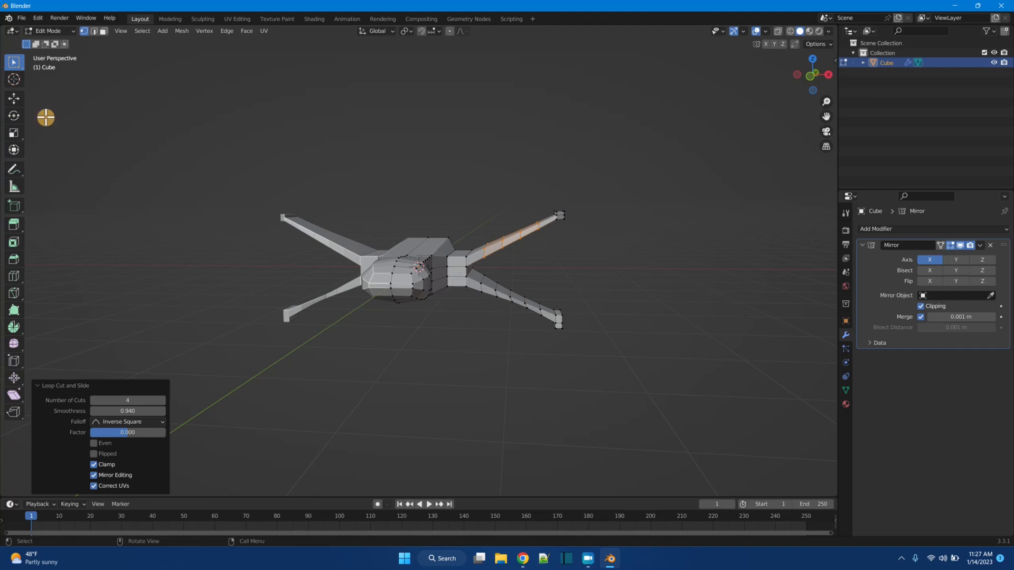
pyautogui.click(14, 115)
pyautogui.moveTo(487, 208); pyautogui.dragTo(479, 205)
pyautogui.moveTo(597, 349); pyautogui.dragTo(653, 334, button='middle')
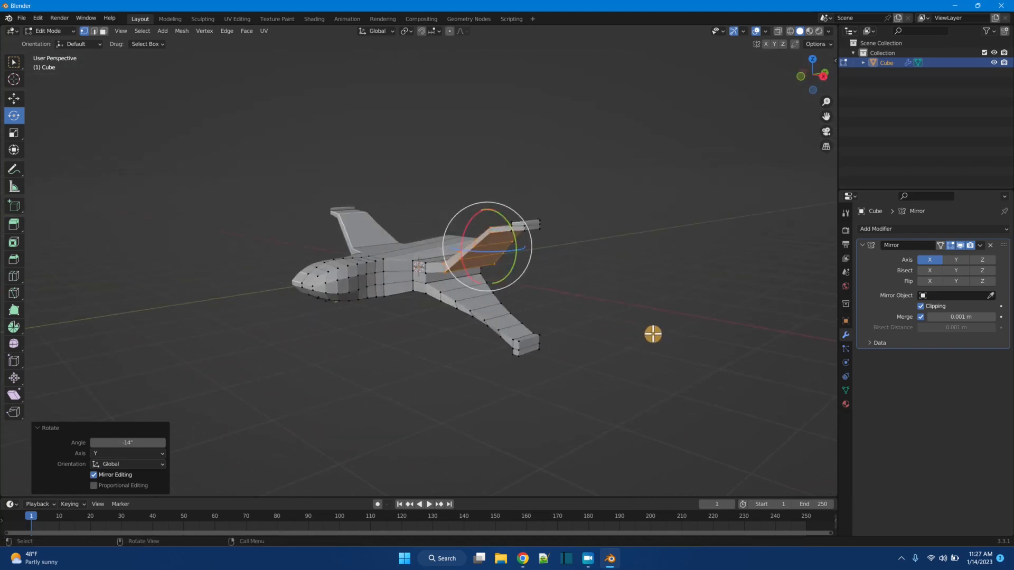
pyautogui.moveTo(513, 233); pyautogui.dragTo(492, 251)
pyautogui.moveTo(615, 299); pyautogui.dragTo(568, 302, button='middle')
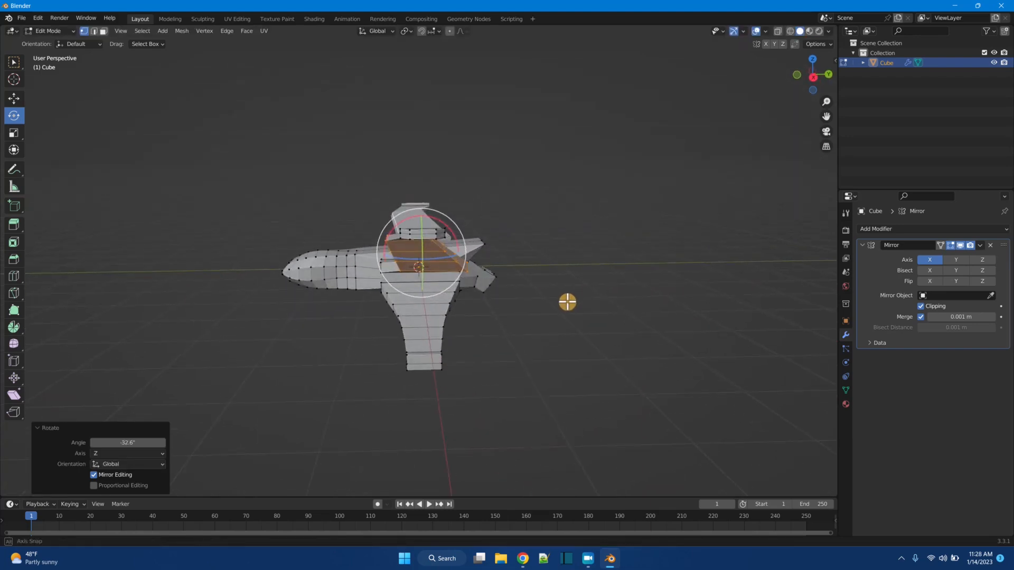
pyautogui.moveTo(447, 254); pyautogui.dragTo(458, 254)
pyautogui.click(496, 315)
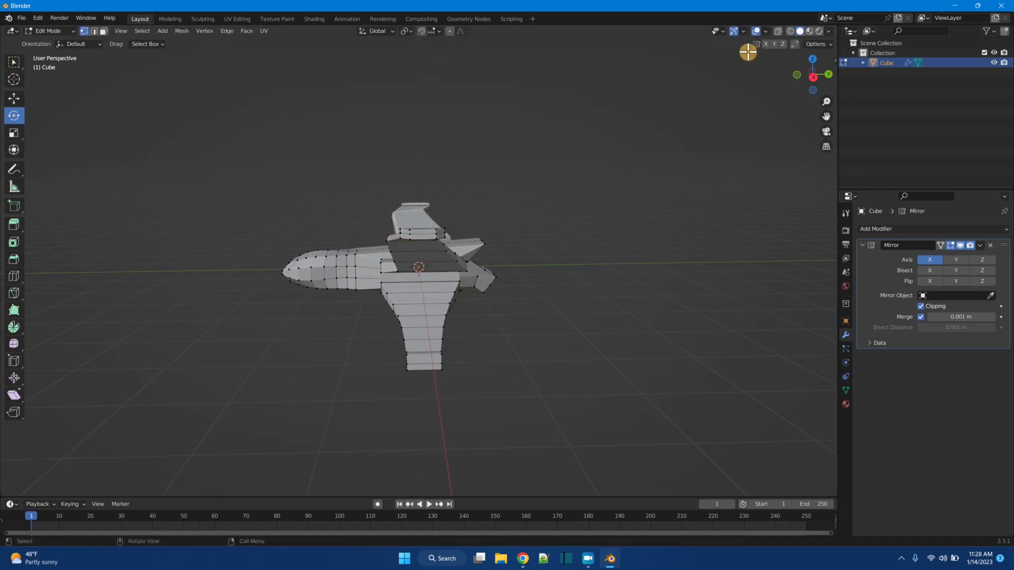
# - Turn on X-ray, select the lower wing's middle loops and rotate them 327° around Y plus a small further adjustment
pyautogui.click(778, 30)
pyautogui.moveTo(386, 297); pyautogui.dragTo(440, 327)
pyautogui.moveTo(403, 287); pyautogui.dragTo(423, 296)
pyautogui.moveTo(492, 347); pyautogui.dragTo(550, 312, button='middle')
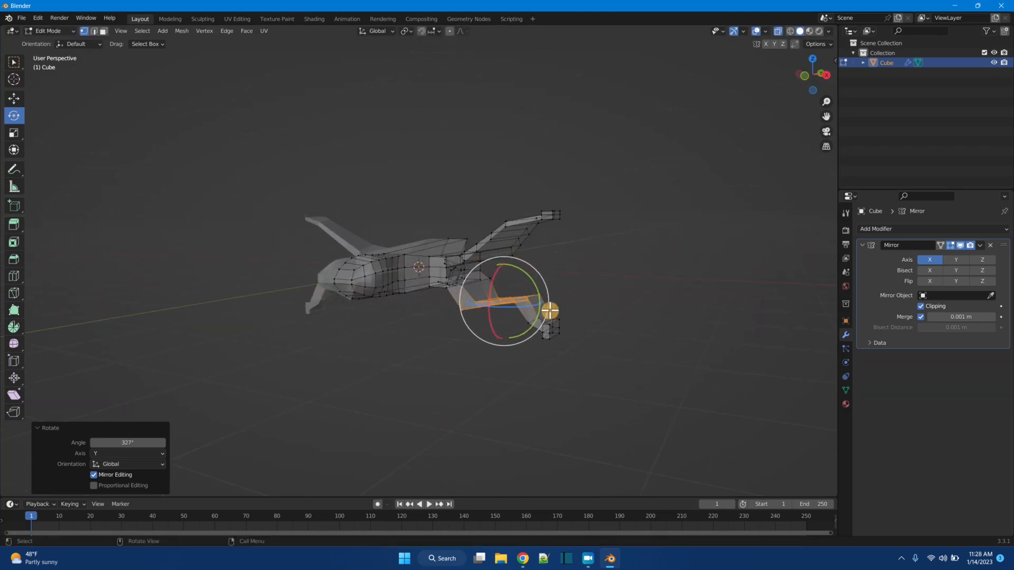
pyautogui.moveTo(527, 279); pyautogui.dragTo(549, 296)
pyautogui.moveTo(607, 274); pyautogui.dragTo(546, 280, button='middle')
pyautogui.click(549, 281)
# - Select the whole nose section and scale it by 1.465 along Y to lengthen it
pyautogui.moveTo(615, 334); pyautogui.dragTo(611, 328, button='middle')
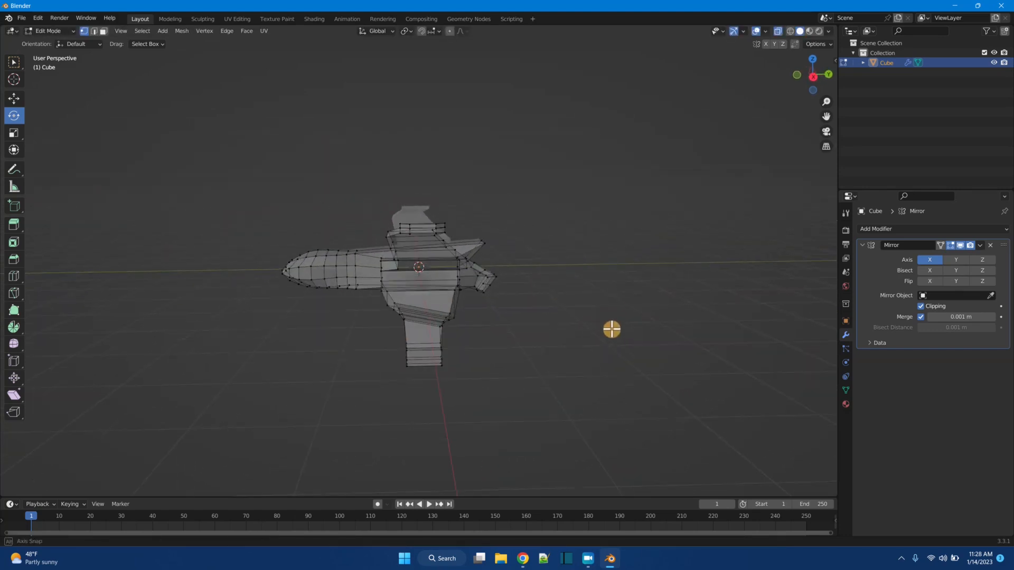
pyautogui.moveTo(597, 279); pyautogui.dragTo(575, 290, button='middle')
pyautogui.moveTo(600, 339); pyautogui.dragTo(369, 294, button='middle')
pyautogui.moveTo(215, 222); pyautogui.dragTo(373, 313)
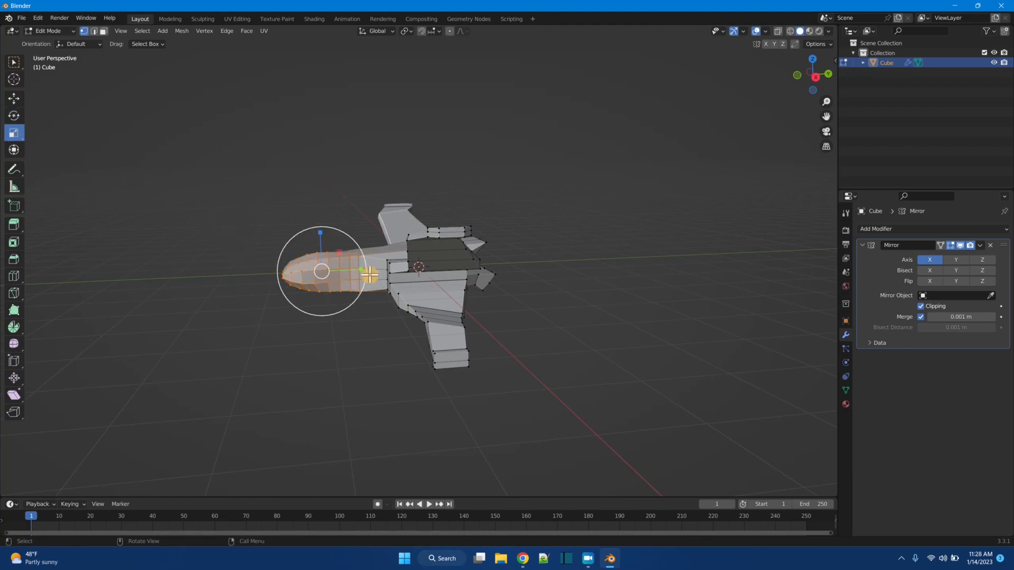
pyautogui.moveTo(362, 269); pyautogui.dragTo(369, 267)
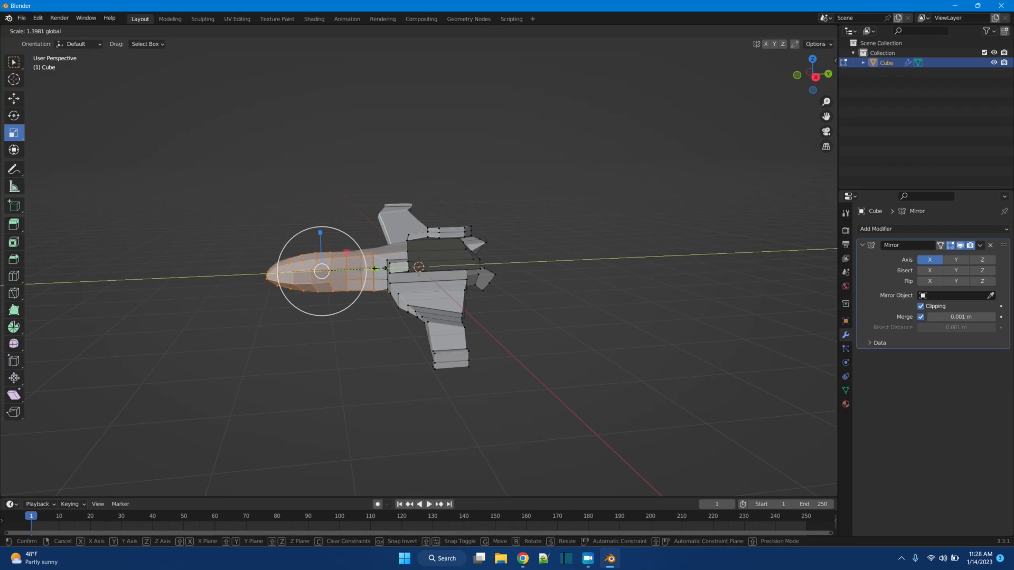
pyautogui.click(377, 269)
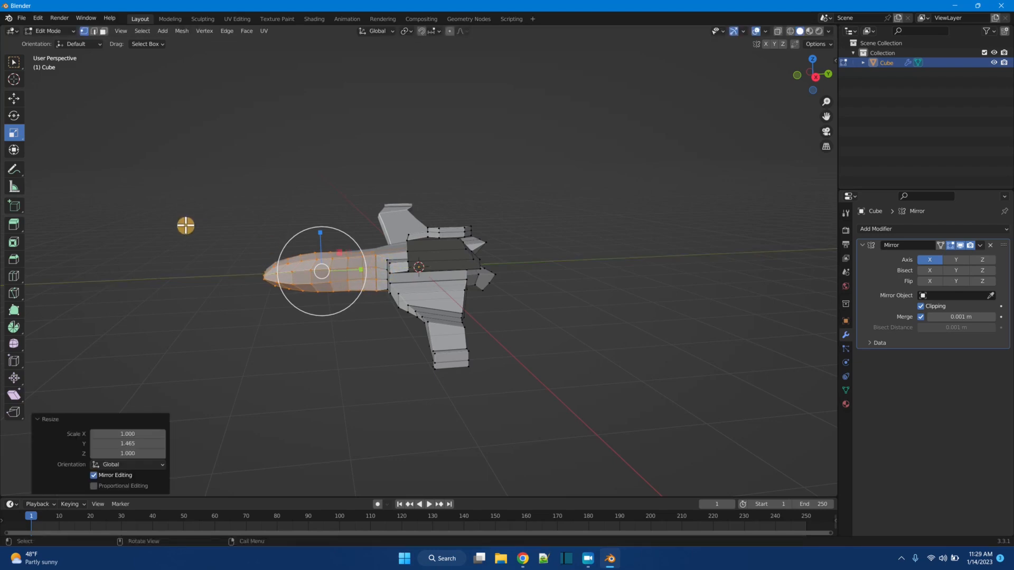
# - Move the lengthened nose section forward along the Y axis, away from the wings, and deselect it
pyautogui.click(15, 99)
pyautogui.moveTo(357, 271)
pyautogui.mouseDown()
pyautogui.moveTo(338, 268)
pyautogui.moveTo(350, 272)
pyautogui.mouseUp()
pyautogui.click(14, 132)
pyautogui.click(374, 351)
pyautogui.moveTo(373, 356); pyautogui.dragTo(360, 346, button='middle')
pyautogui.moveTo(548, 300); pyautogui.dragTo(546, 327, button='middle')
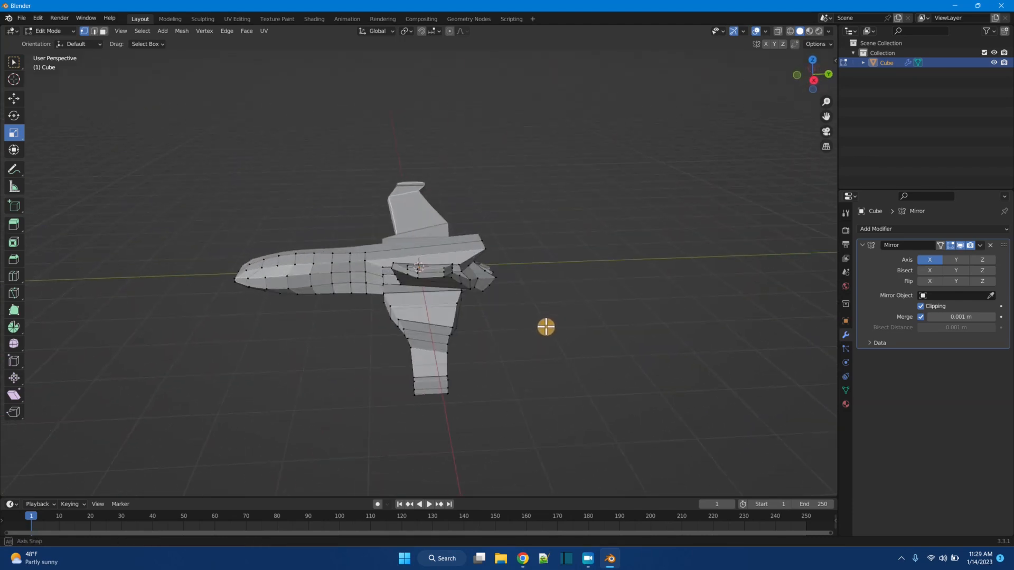
# - Switch to the UV Editing workspace and open Palette-(MagicaVoxel).png from the Saved Pictures folder in the UV editor
pyautogui.click(240, 19)
pyautogui.moveTo(618, 406); pyautogui.dragTo(622, 412, button='middle')
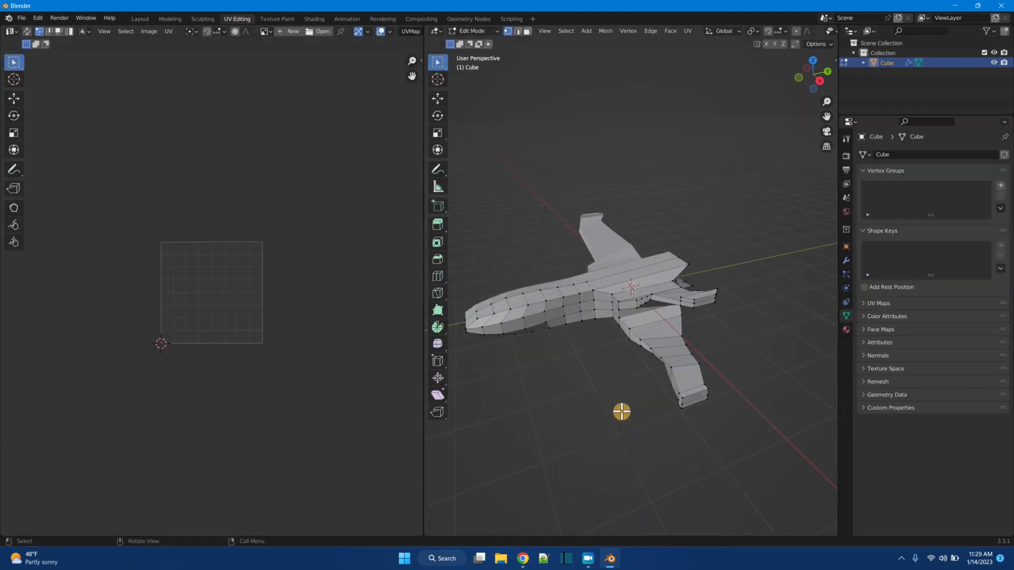
pyautogui.click(150, 34)
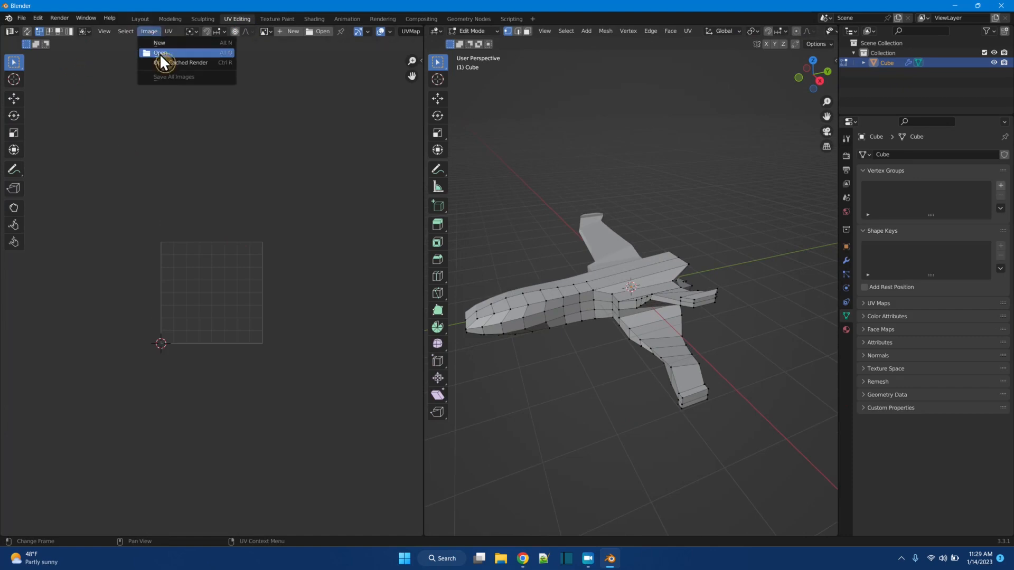
pyautogui.click(160, 52)
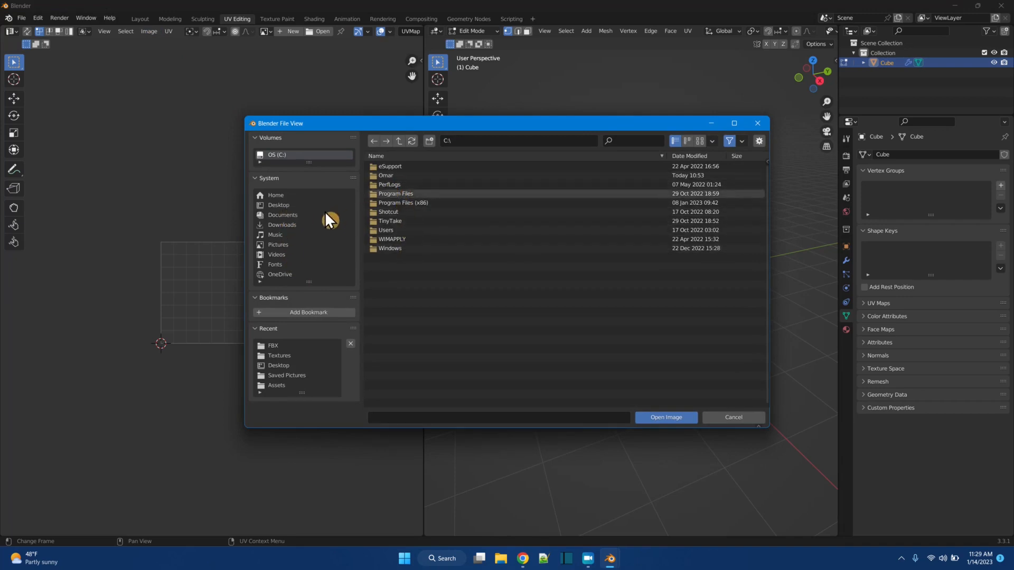
pyautogui.click(286, 245)
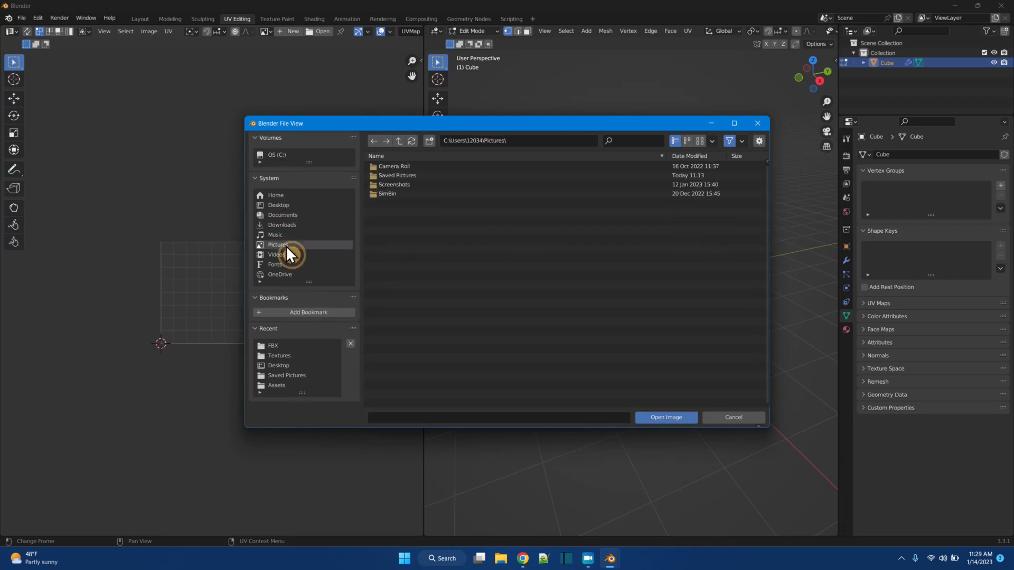
pyautogui.doubleClick(401, 178)
pyautogui.scroll(-3, 456, 291)
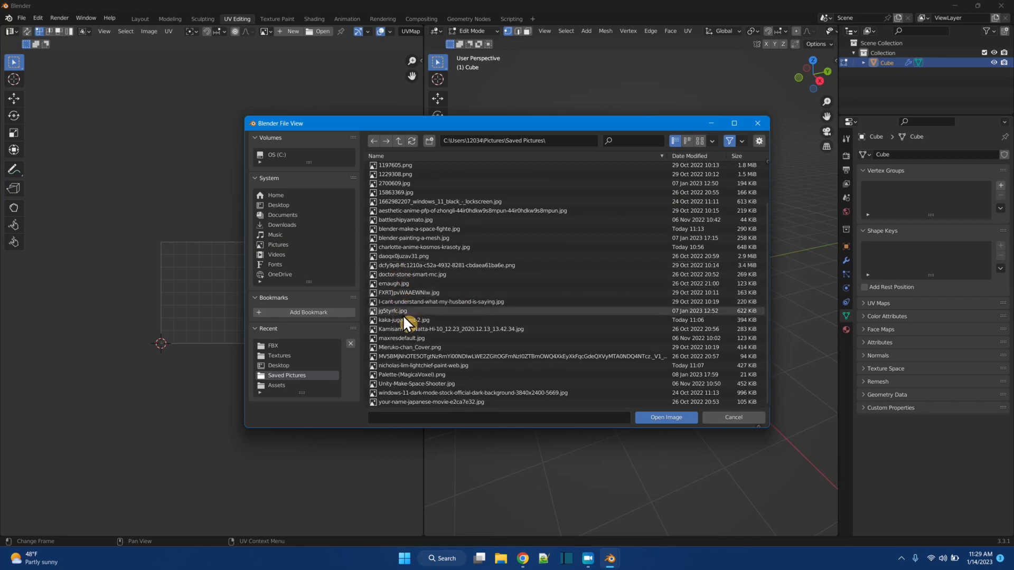
pyautogui.scroll(2, 407, 331)
pyautogui.scroll(1, 406, 331)
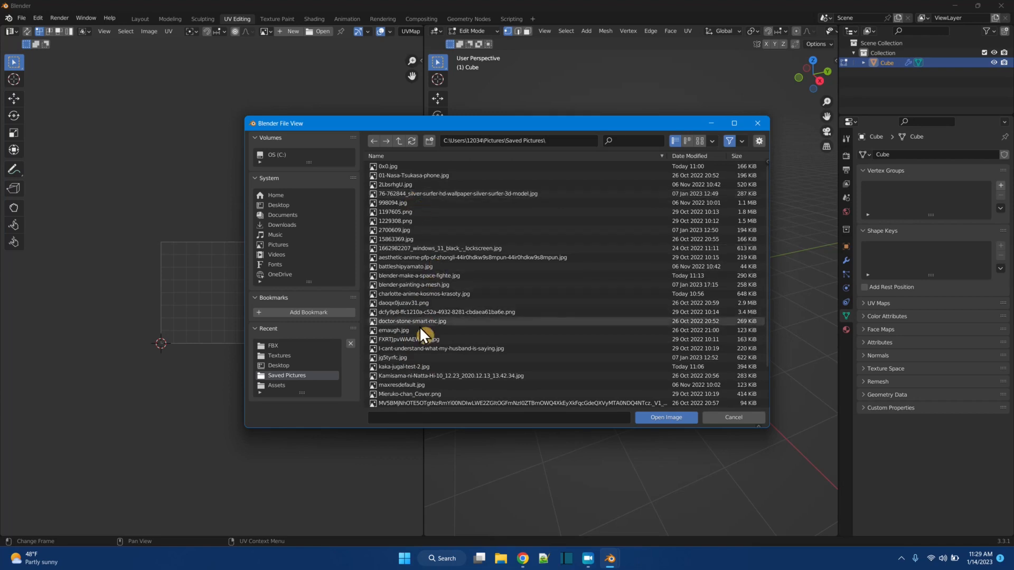
pyautogui.scroll(-1, 419, 333)
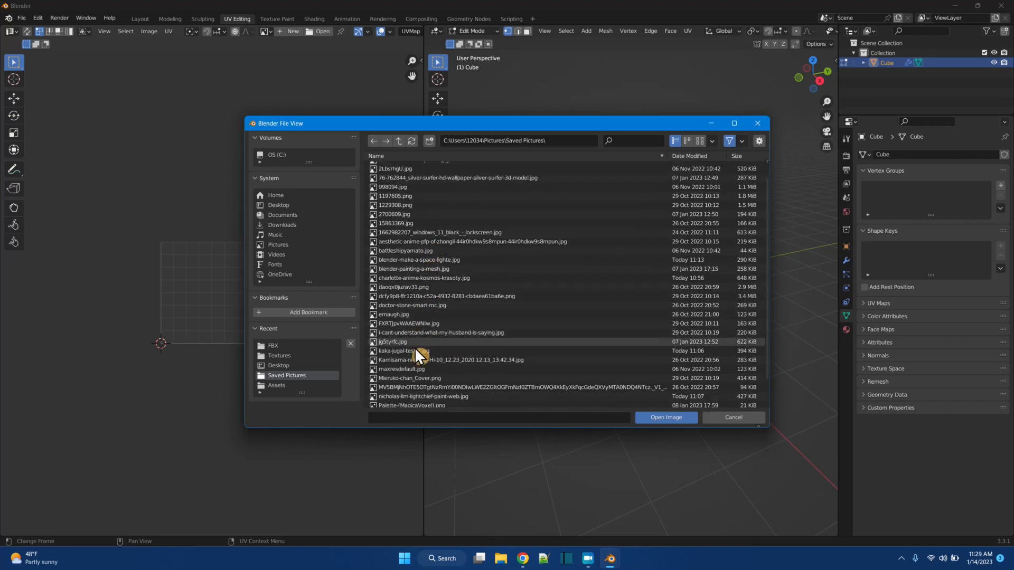
pyautogui.scroll(-1, 430, 392)
pyautogui.doubleClick(422, 391)
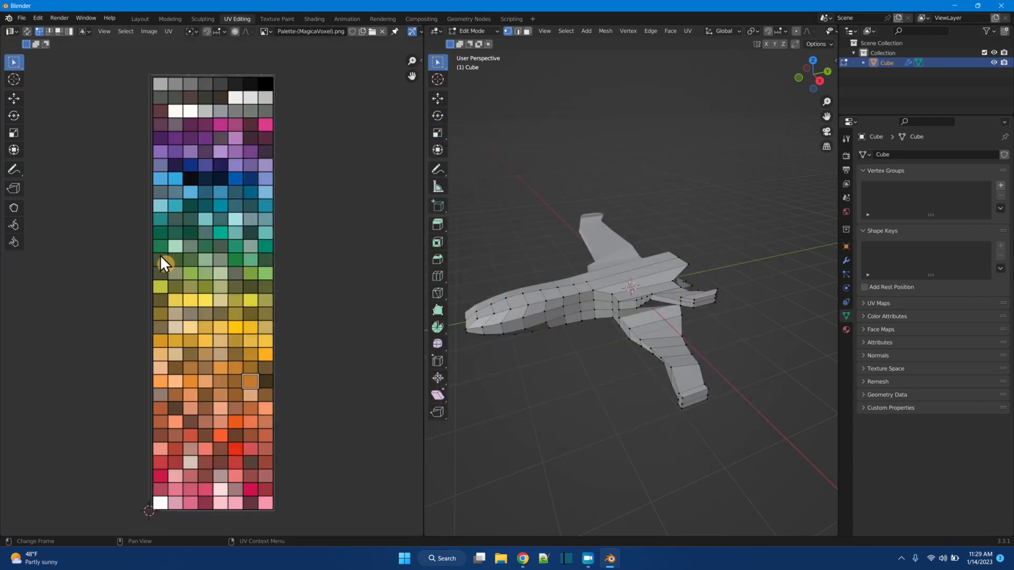
# - Widen the 3D view, show it in Material Preview and set the ship material's base color source to Image Texture
pyautogui.moveTo(421, 241); pyautogui.dragTo(290, 208)
pyautogui.click(812, 30)
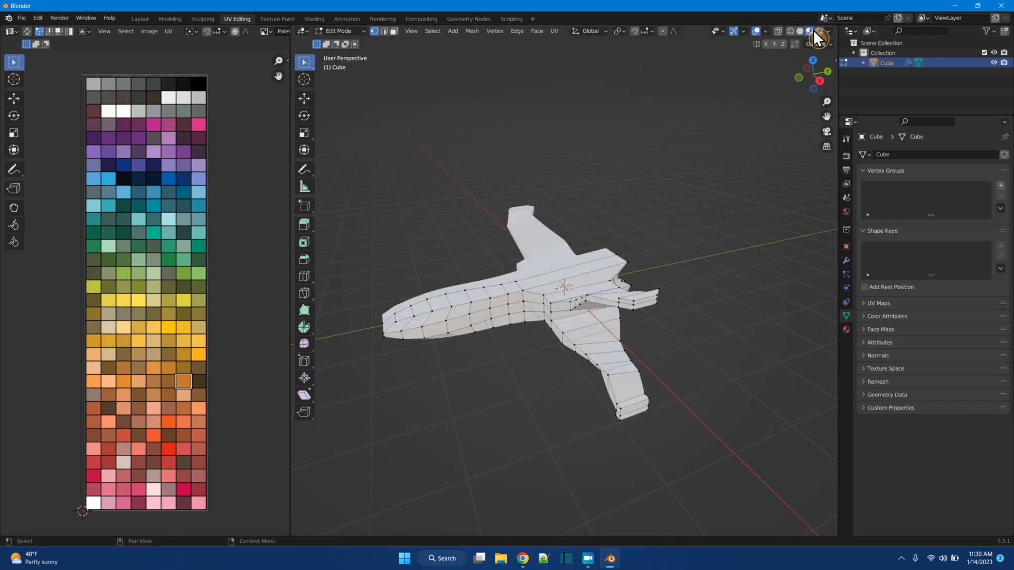
pyautogui.click(847, 329)
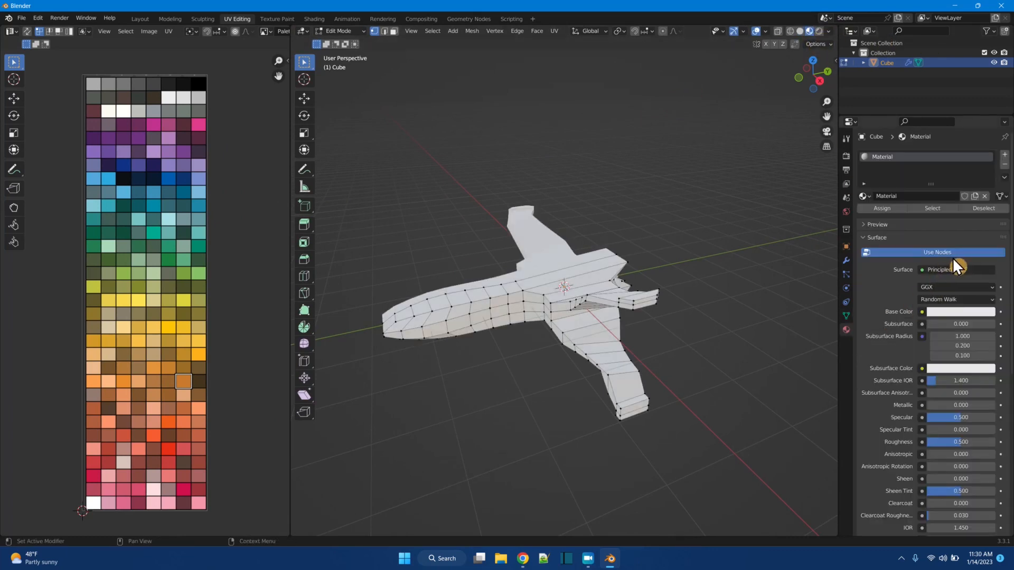
pyautogui.click(922, 312)
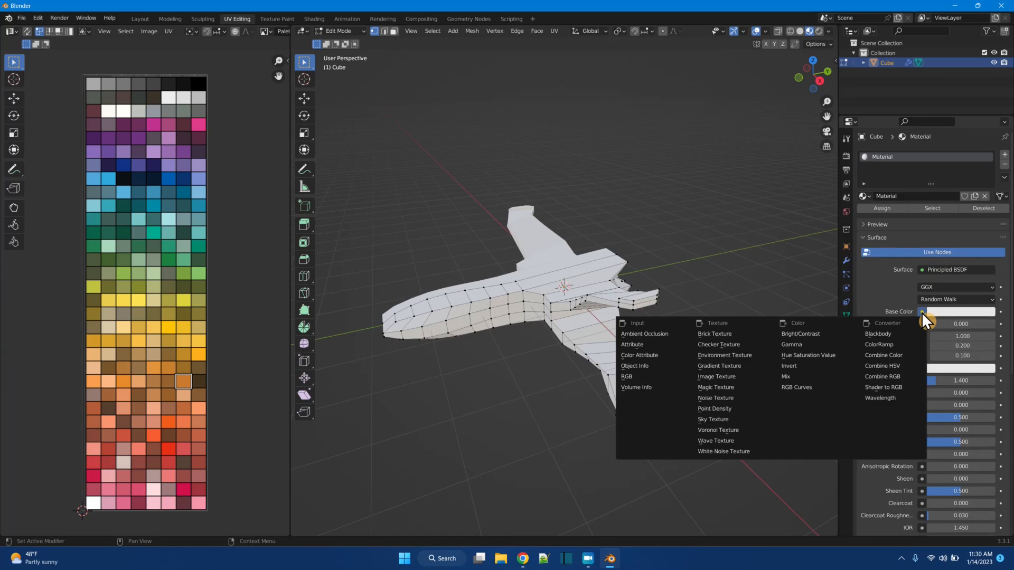
pyautogui.click(718, 377)
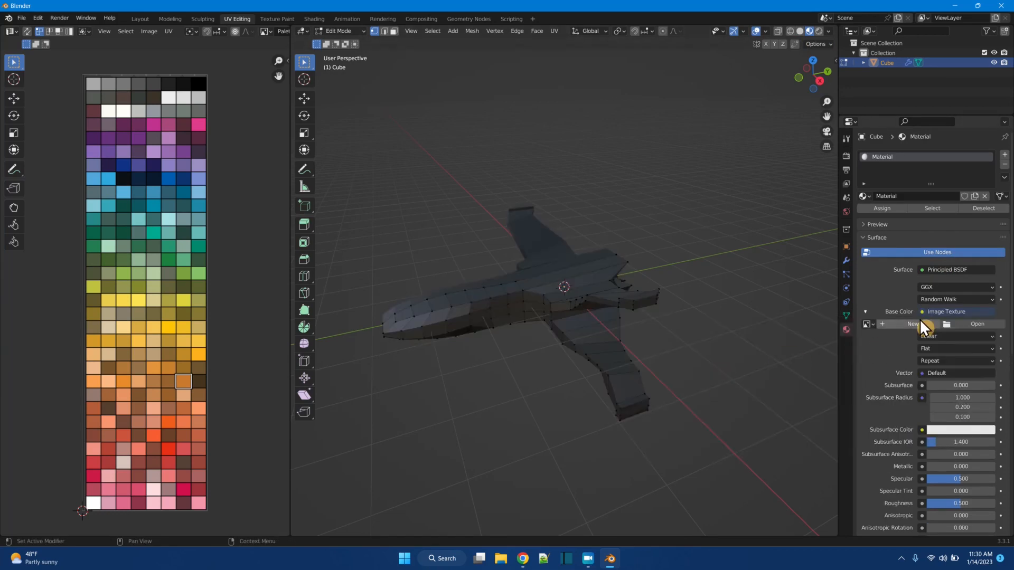
# - Load Palette-(MagicaVoxel).png from the Saved Pictures folder as the base color's image texture
pyautogui.click(955, 327)
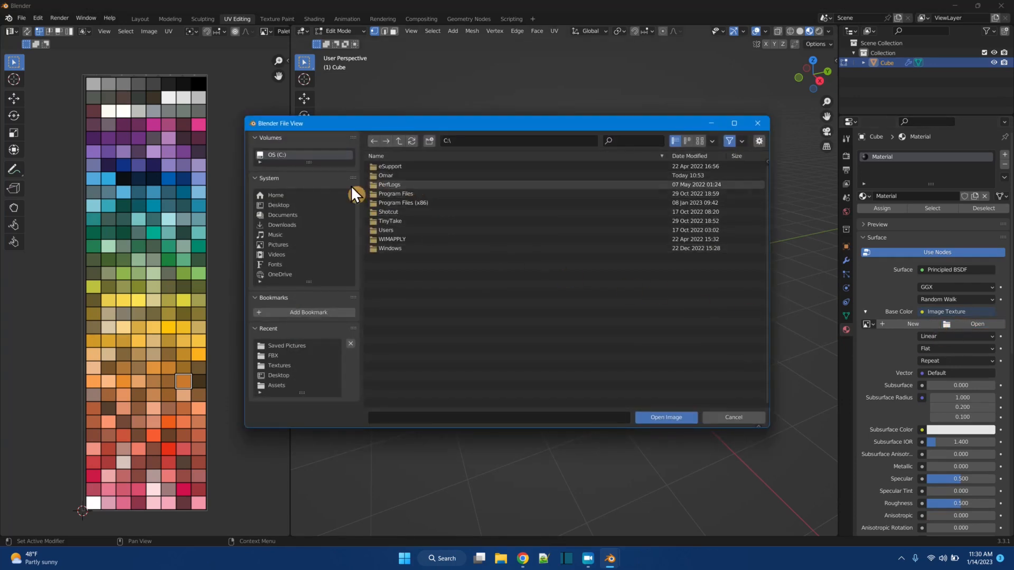
pyautogui.click(285, 244)
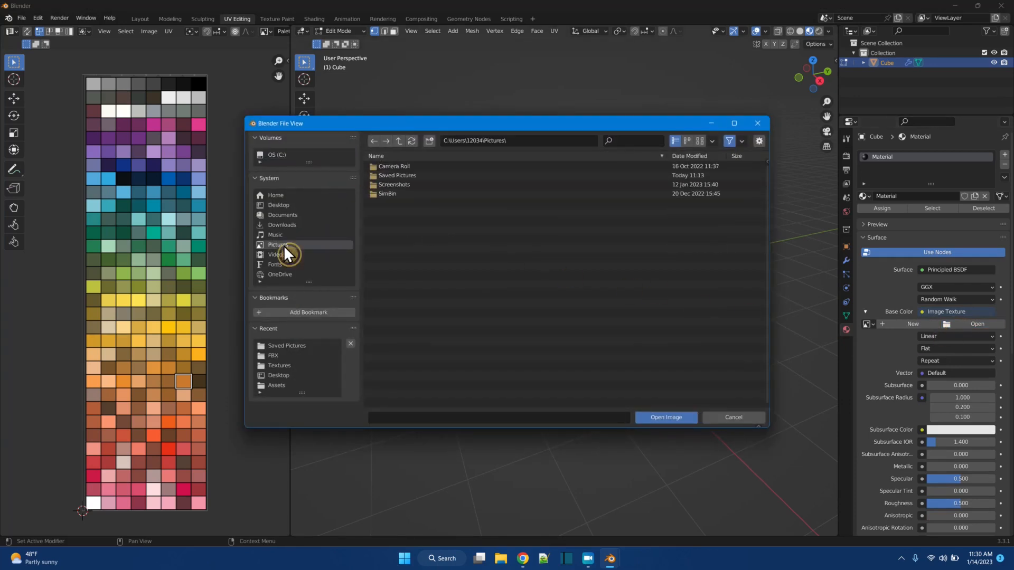
pyautogui.doubleClick(391, 176)
pyautogui.scroll(-3, 442, 281)
pyautogui.doubleClick(432, 374)
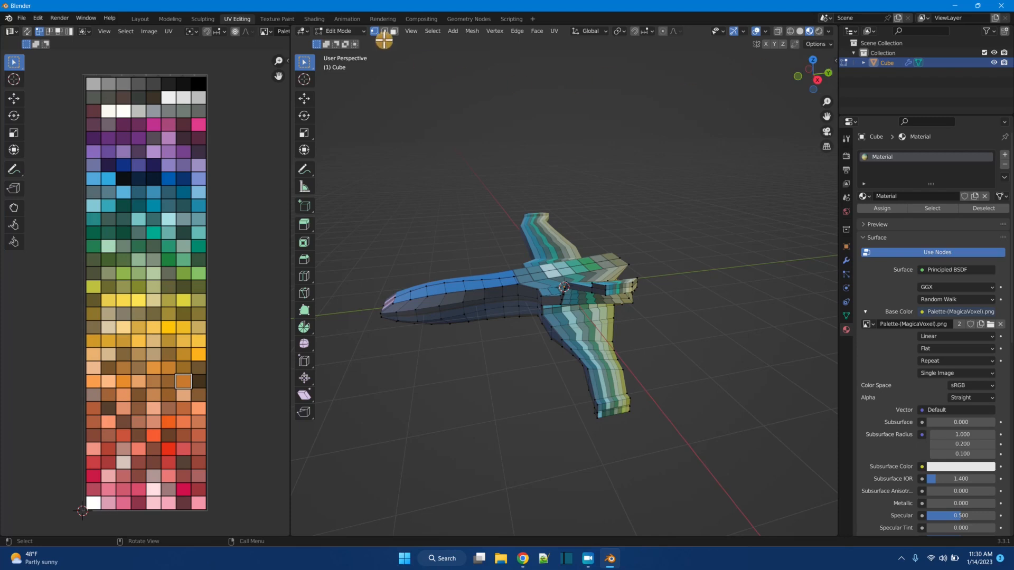
# - Select the entire ship mesh and unwrap it with Smart UV Project using the default settings
pyautogui.moveTo(518, 355)
pyautogui.mouseDown(button='middle')
pyautogui.moveTo(632, 329)
pyautogui.moveTo(530, 355)
pyautogui.moveTo(516, 345)
pyautogui.mouseUp(button='middle')
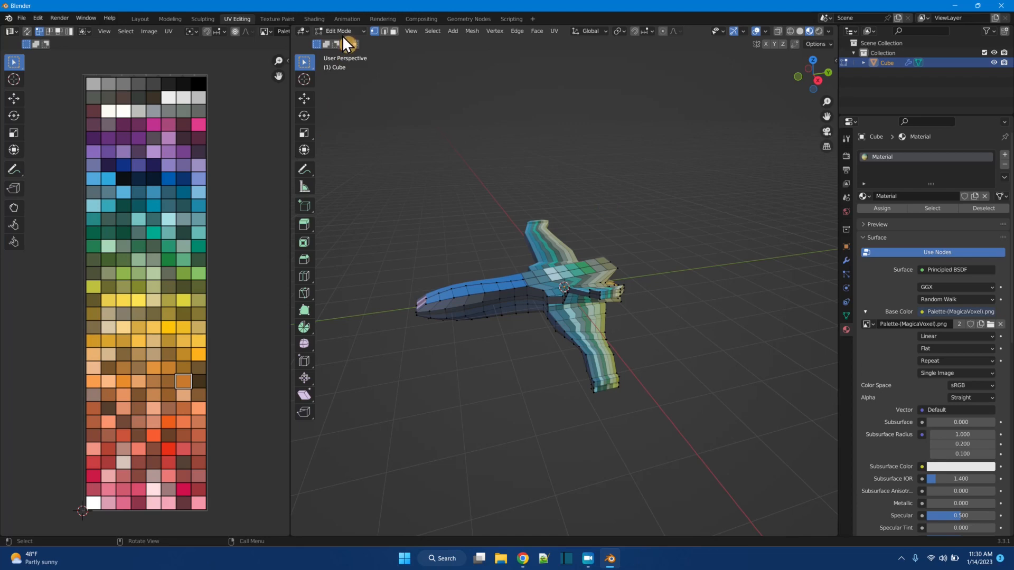
pyautogui.press('a')
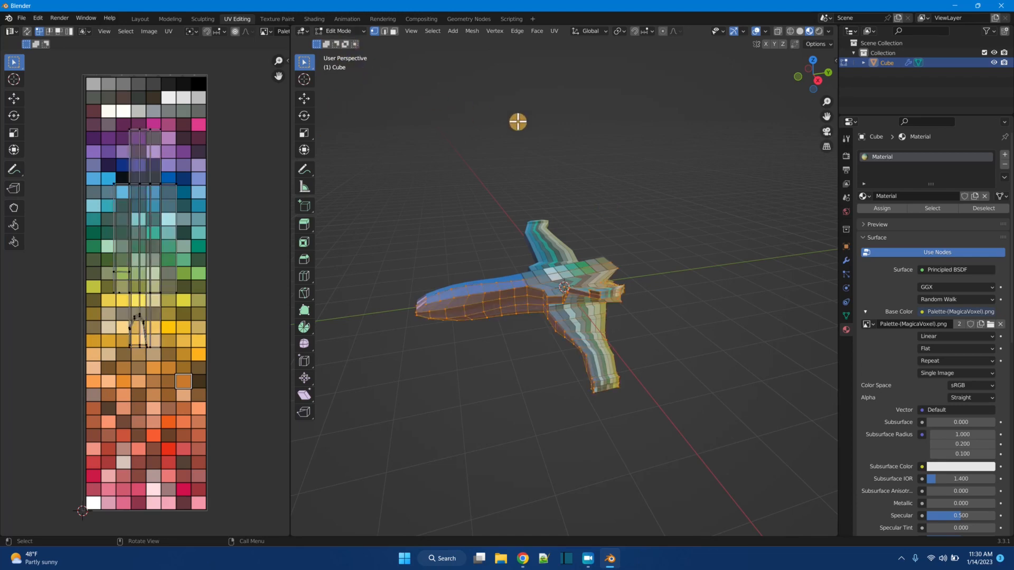
pyautogui.scroll(4, 116, 216)
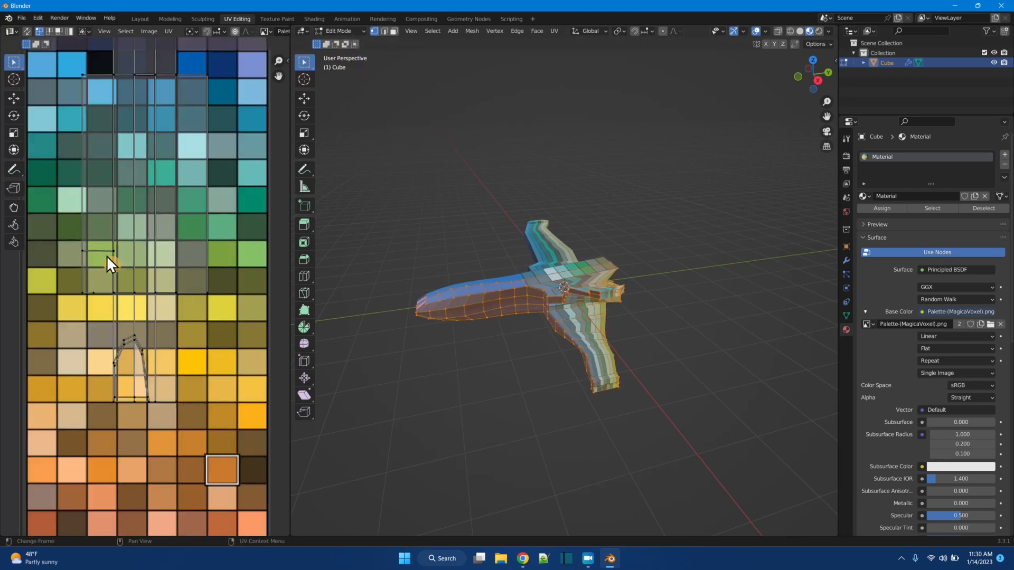
pyautogui.scroll(-4, 121, 274)
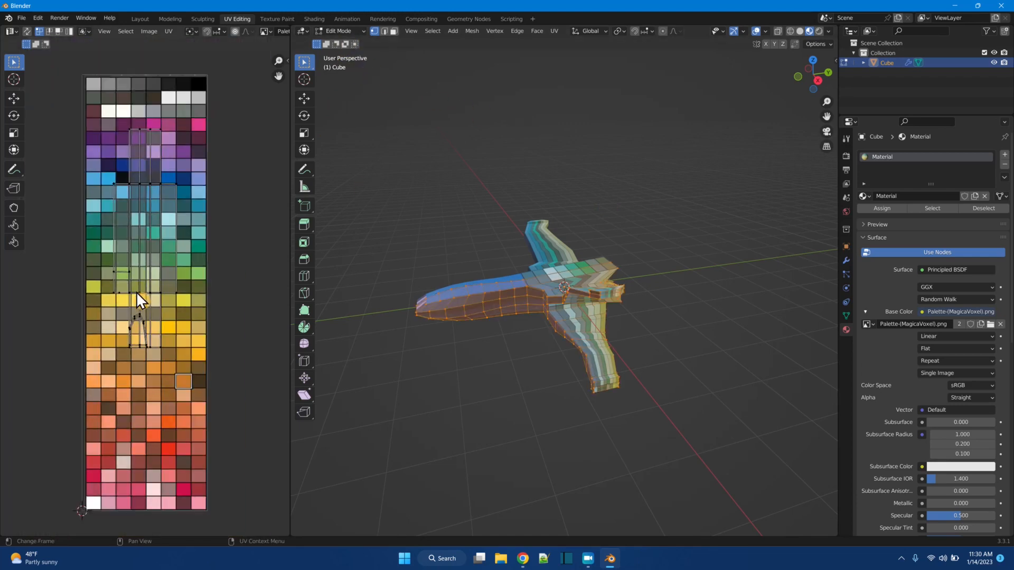
pyautogui.click(554, 32)
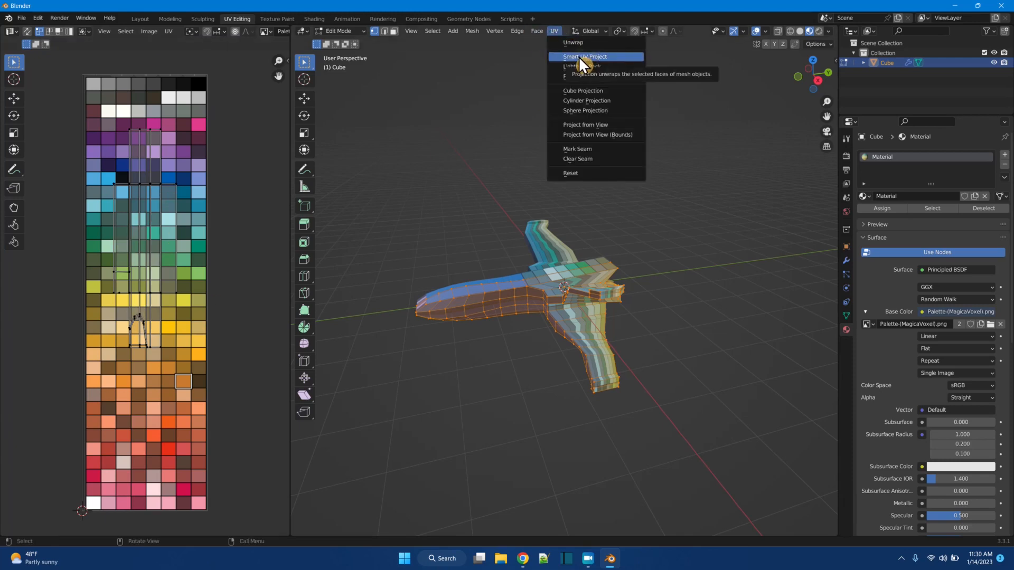
pyautogui.click(579, 56)
pyautogui.click(563, 135)
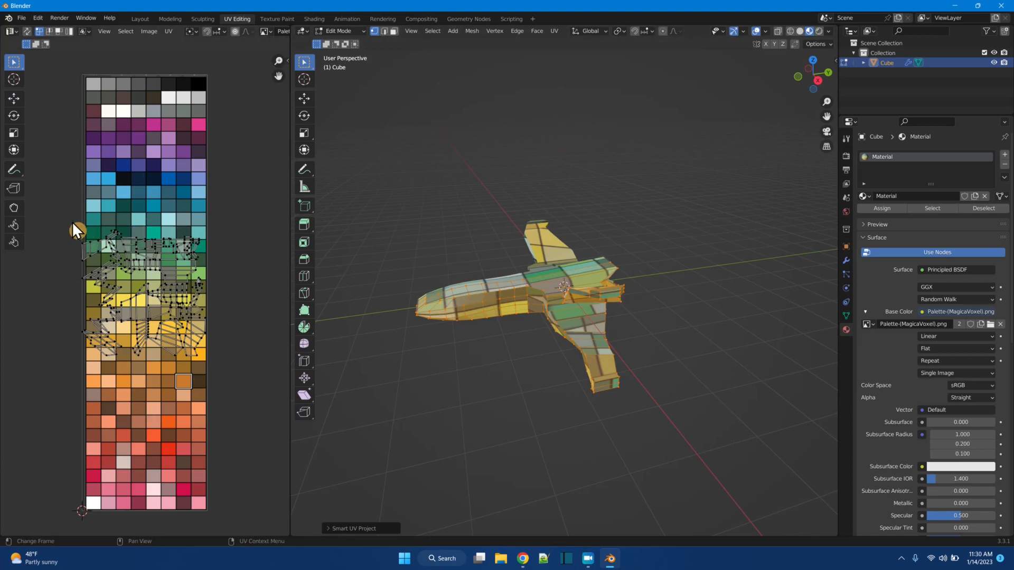
# - Select all the UV islands and scale them down uniformly into a tiny cluster smaller than one palette swatch
pyautogui.moveTo(66, 221); pyautogui.dragTo(217, 375)
pyautogui.click(14, 133)
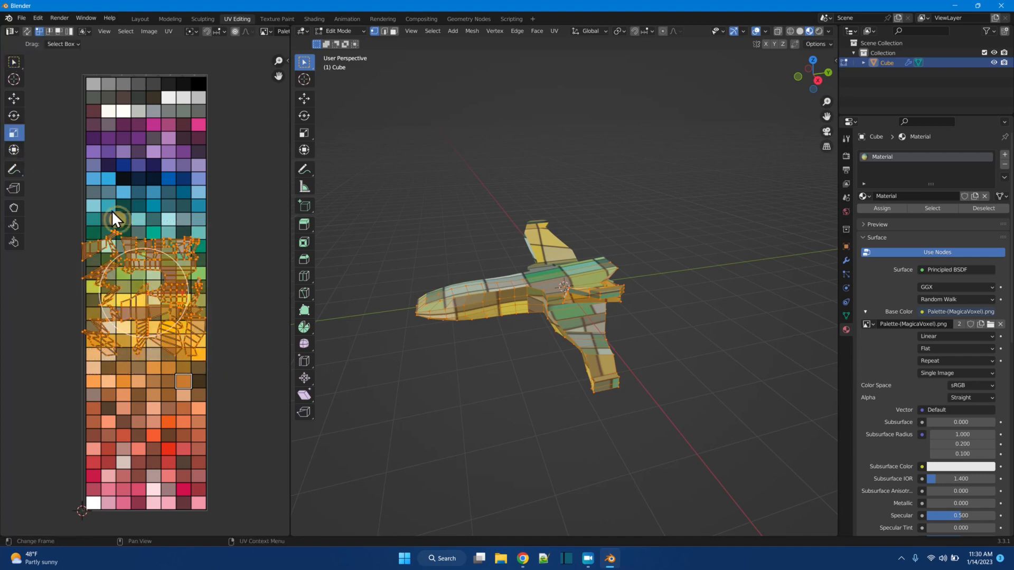
pyautogui.moveTo(123, 263); pyautogui.dragTo(148, 287)
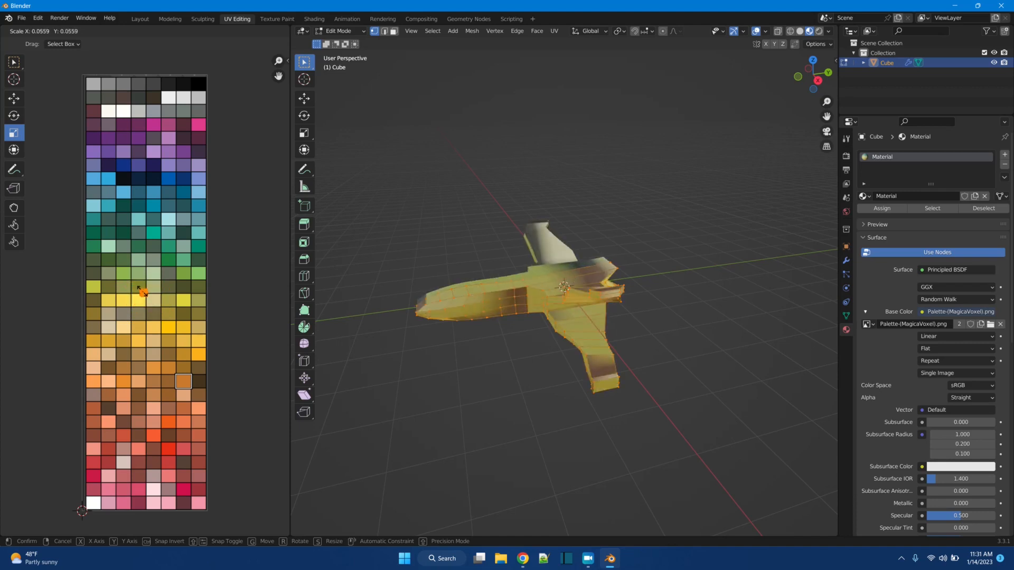
pyautogui.click(149, 298)
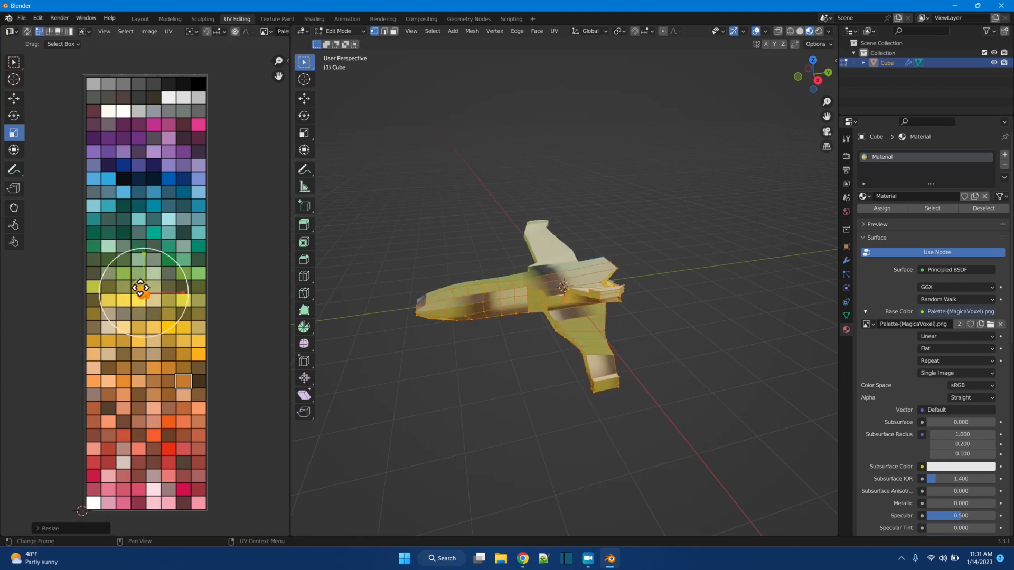
pyautogui.moveTo(120, 259); pyautogui.dragTo(125, 268)
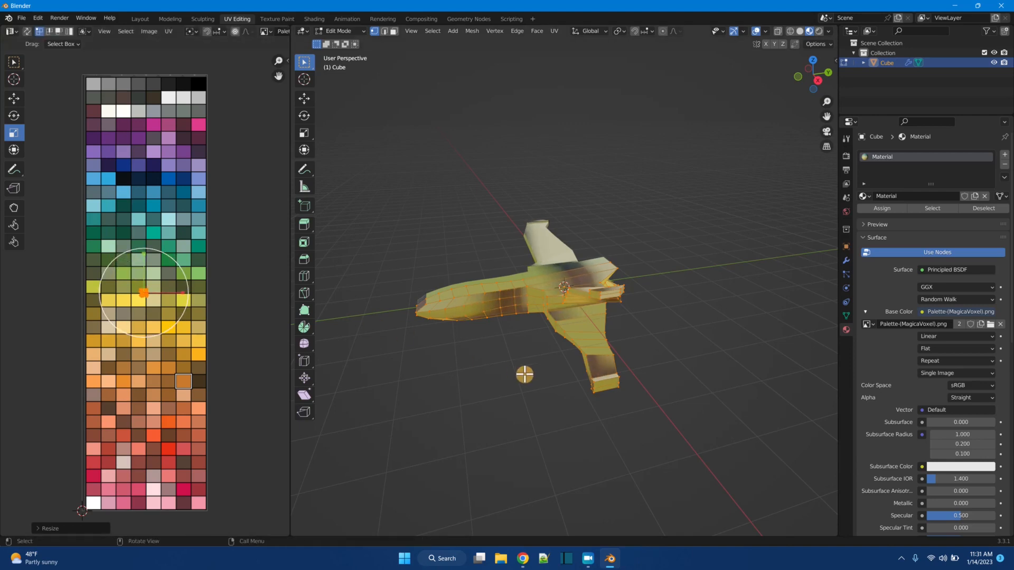
# - Move the shrunken UV cluster onto the light orange swatch in the palette's second column to color the whole ship
pyautogui.click(15, 99)
pyautogui.moveTo(145, 290); pyautogui.dragTo(109, 389)
pyautogui.moveTo(570, 430); pyautogui.dragTo(541, 432, button='middle')
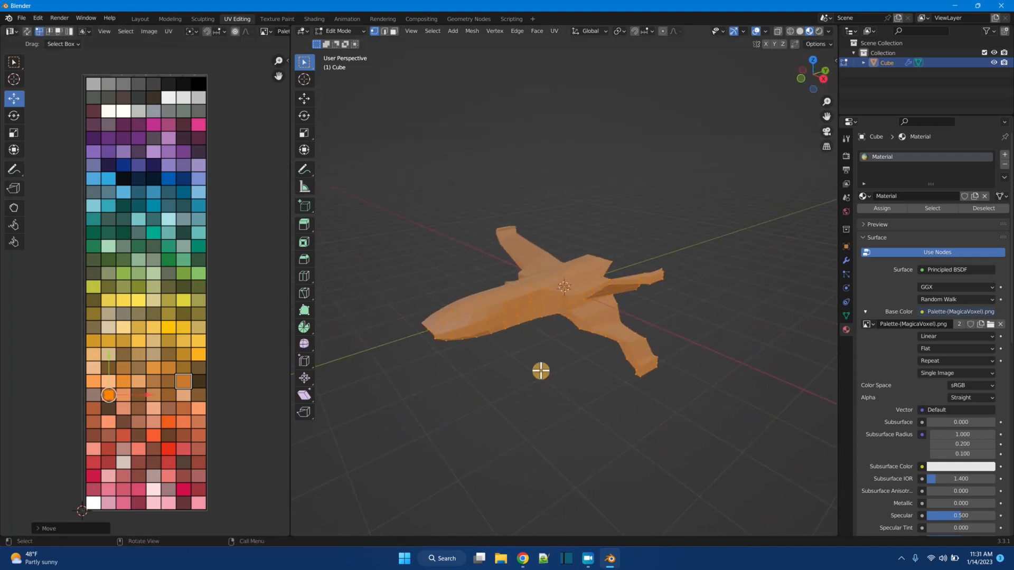
# - Select the narrow strip of side faces running from the ship's nose along the fuselage and between the wings to the tail
pyautogui.scroll(5, 600, 376)
pyautogui.scroll(-1, 588, 375)
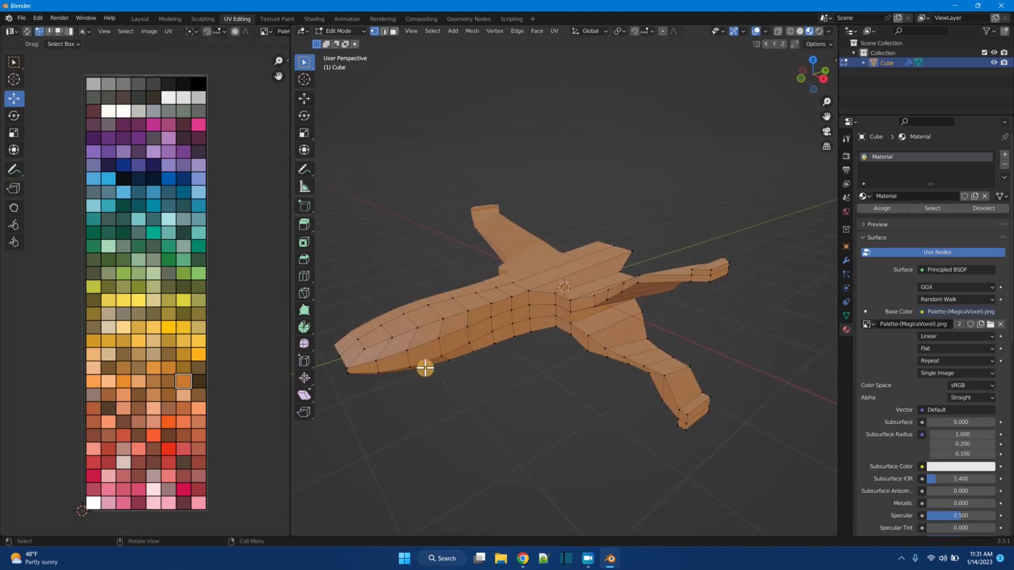
pyautogui.click(373, 368)
pyautogui.click(394, 31)
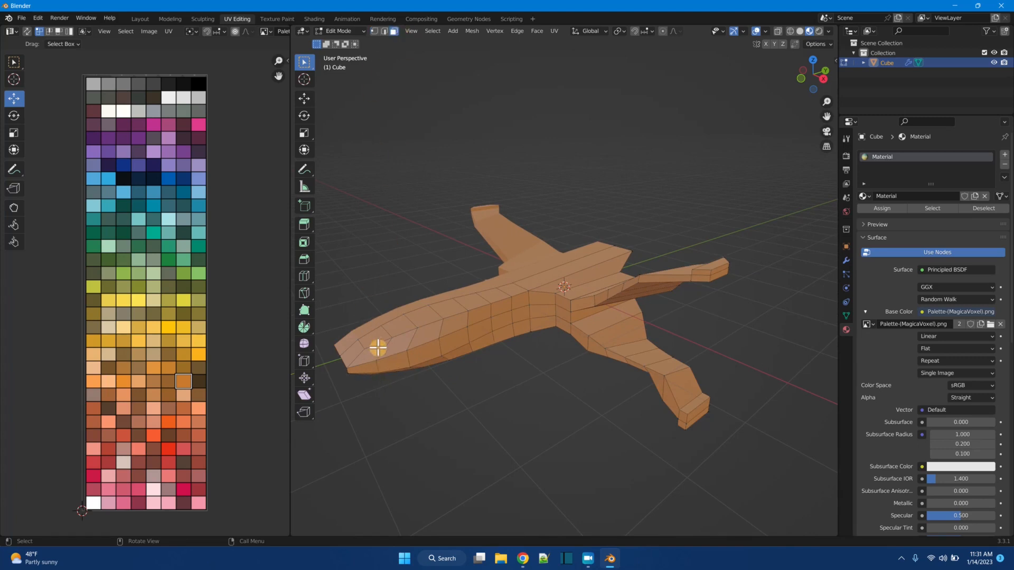
pyautogui.click(380, 361)
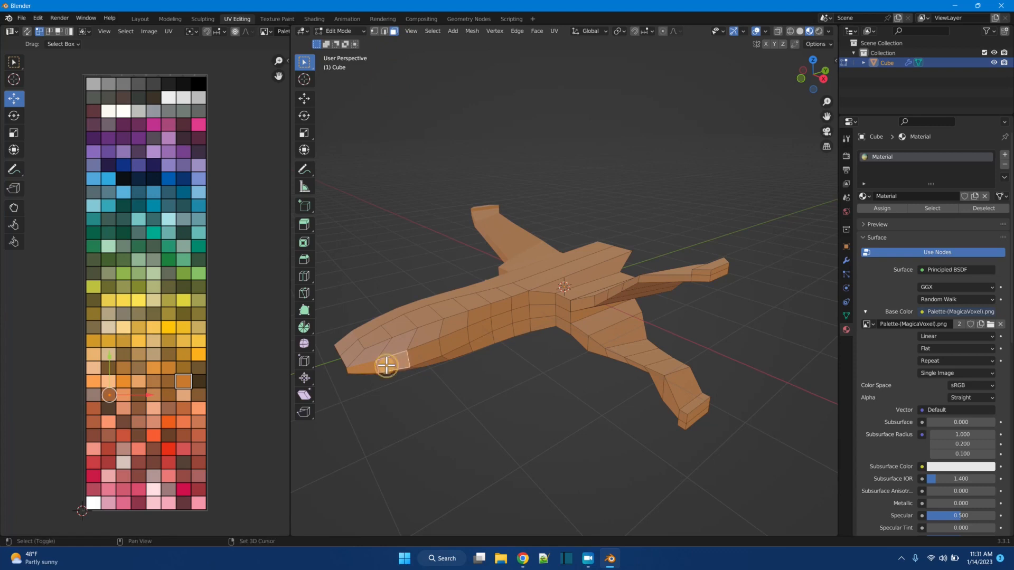
pyautogui.keyDown('shift'); pyautogui.click(453, 333); pyautogui.keyUp('shift')
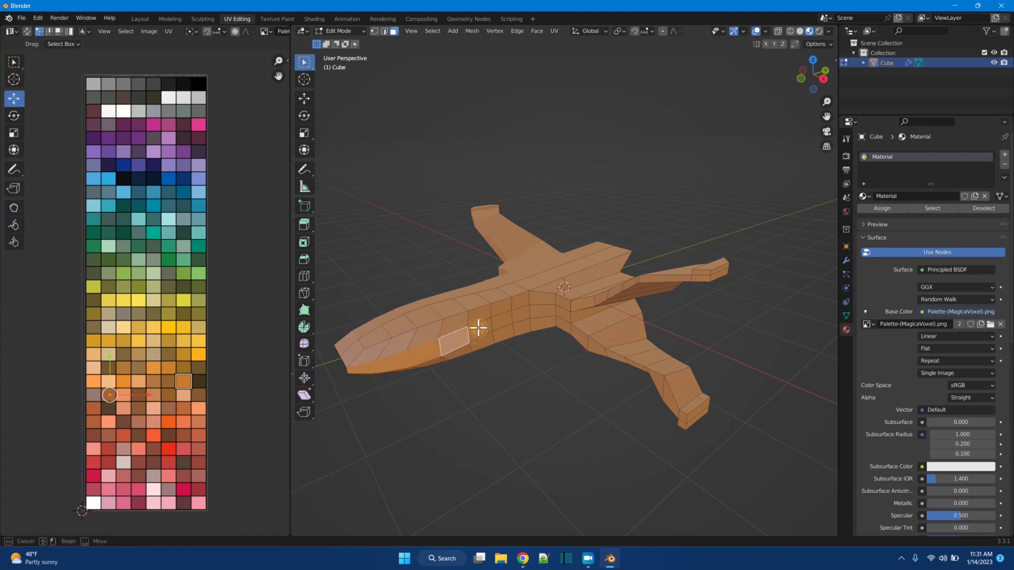
pyautogui.keyDown('shift'); pyautogui.click(478, 330); pyautogui.keyUp('shift')
pyautogui.keyDown('shift'); pyautogui.click(522, 314); pyautogui.keyUp('shift')
pyautogui.keyDown('shift'); pyautogui.click(568, 316); pyautogui.keyUp('shift')
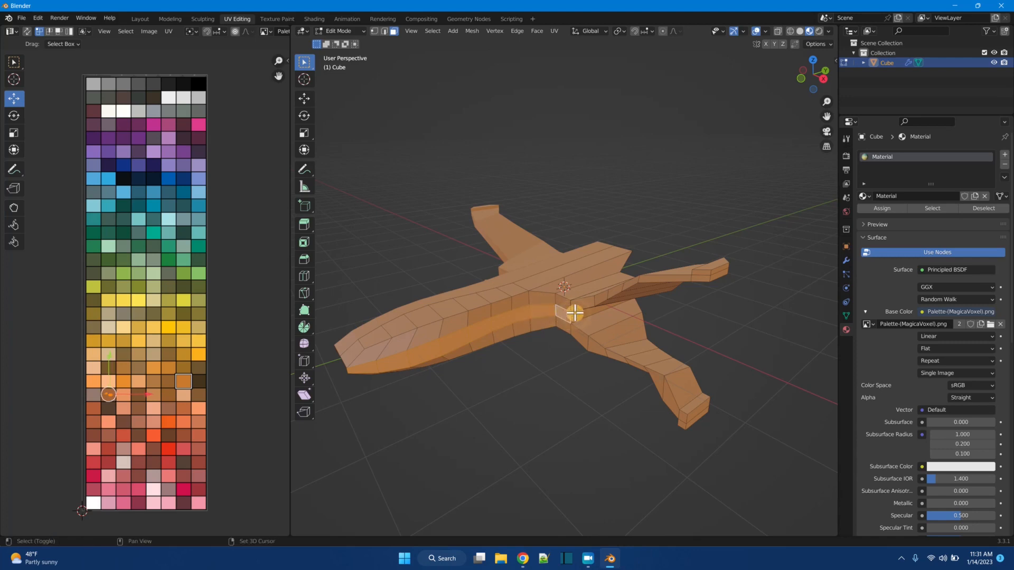
pyautogui.moveTo(578, 316); pyautogui.dragTo(438, 380, button='middle')
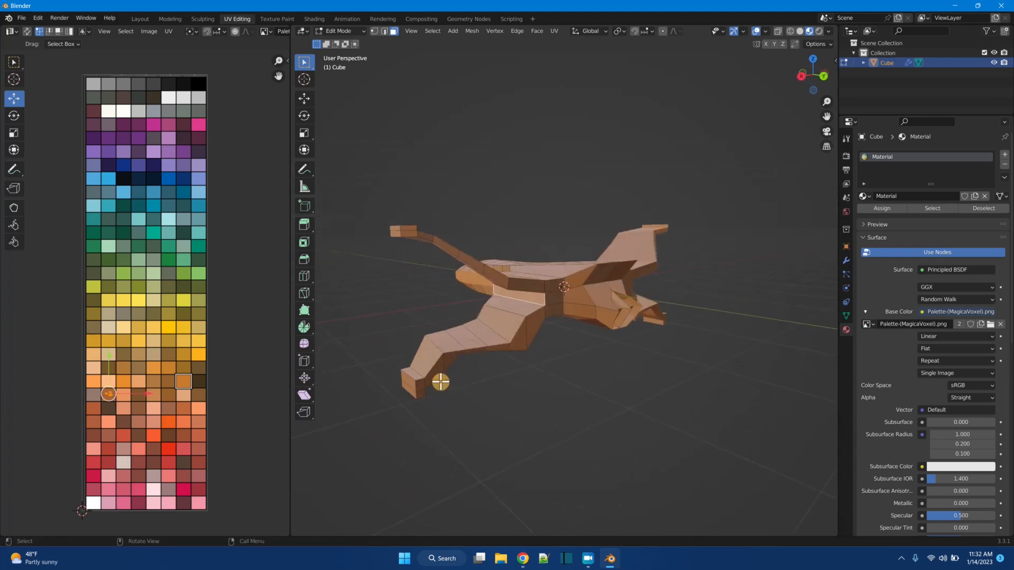
pyautogui.moveTo(594, 394); pyautogui.dragTo(609, 376, button='middle')
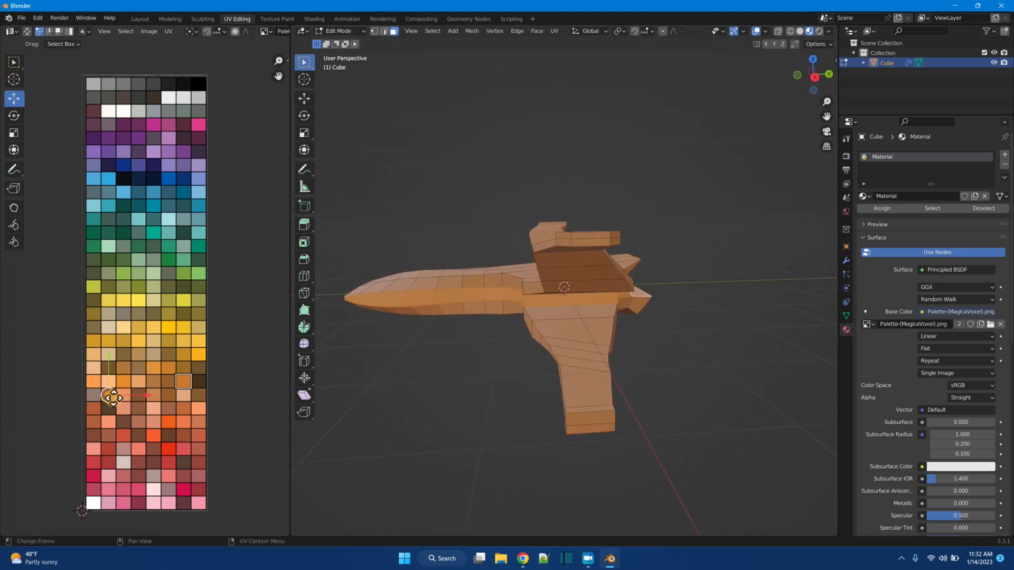
# - Move the side strip's UVs onto the golden yellow swatch in the palette's fourth column
pyautogui.scroll(3, 120, 419)
pyautogui.scroll(-1, 97, 451)
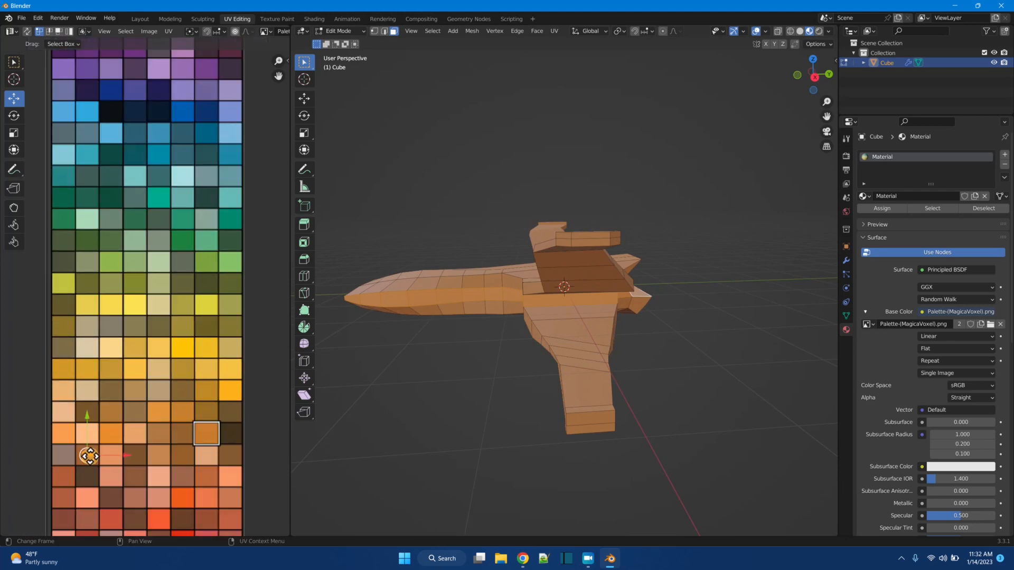
pyautogui.moveTo(92, 456); pyautogui.dragTo(139, 367)
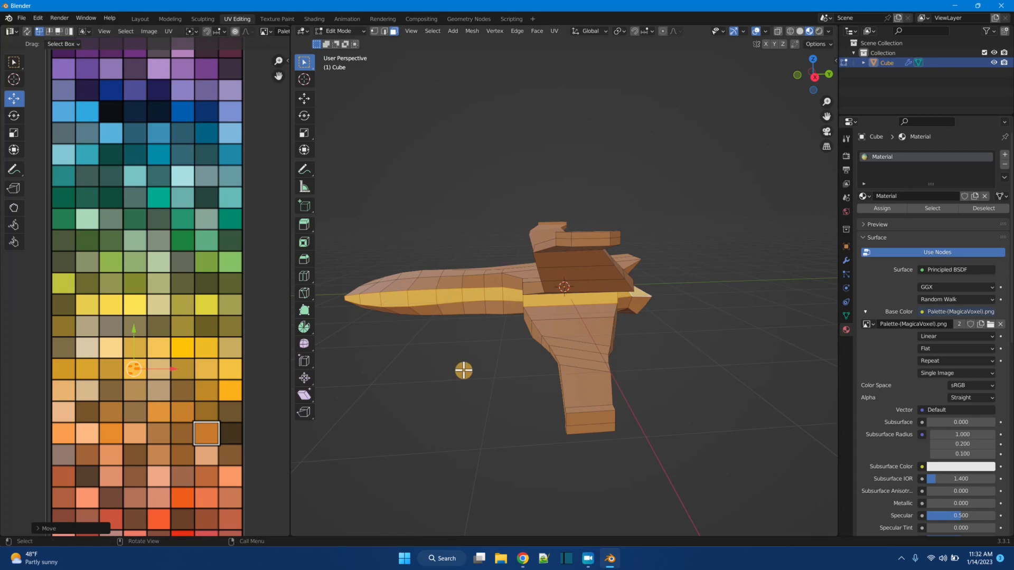
# - Select all the faces of the upper and lower wing tips, including their undersides and rear ends
pyautogui.moveTo(465, 366); pyautogui.dragTo(465, 401, button='middle')
pyautogui.scroll(5, 583, 369)
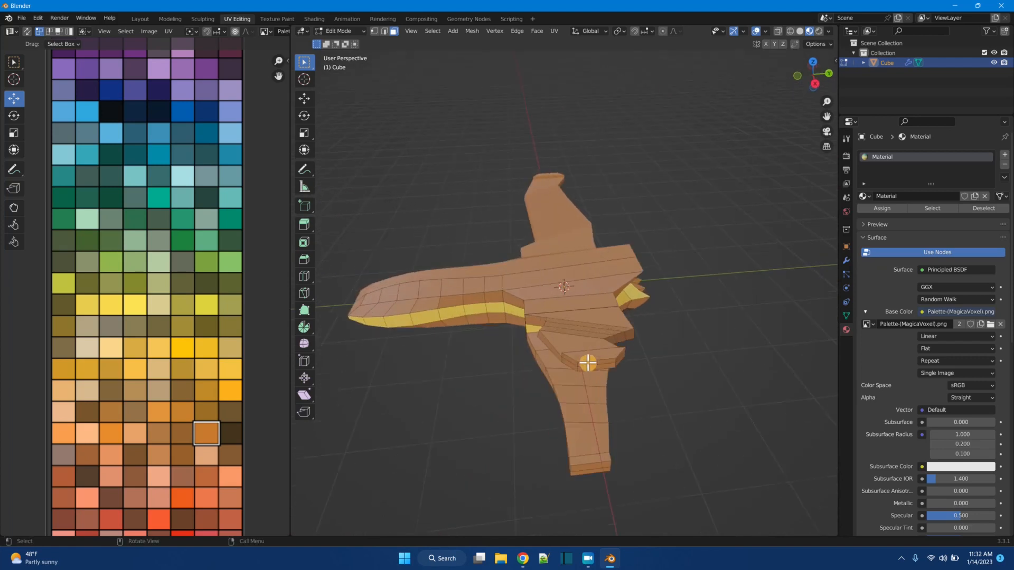
pyautogui.click(587, 384)
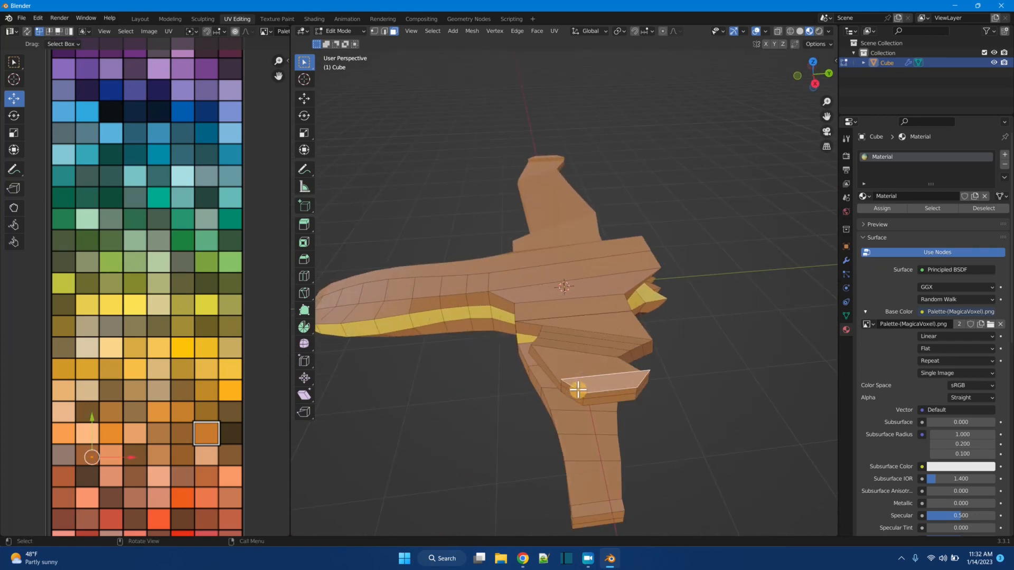
pyautogui.keyDown('shift'); pyautogui.click(578, 391); pyautogui.keyUp('shift')
pyautogui.moveTo(581, 388); pyautogui.dragTo(686, 421, button='middle')
pyautogui.click(711, 350)
pyautogui.moveTo(710, 350); pyautogui.dragTo(728, 398, button='middle')
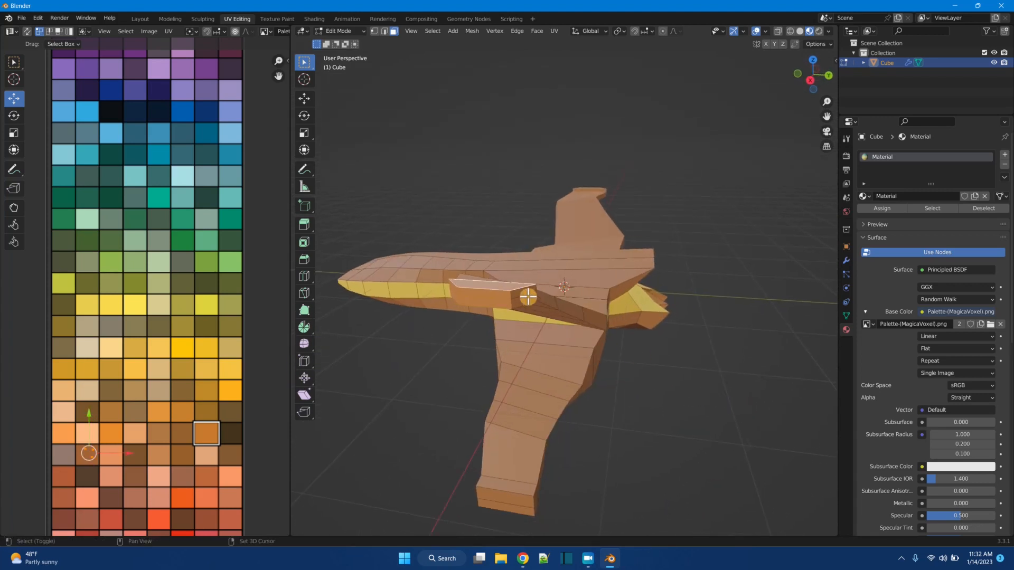
pyautogui.moveTo(534, 346); pyautogui.dragTo(534, 156, button='middle')
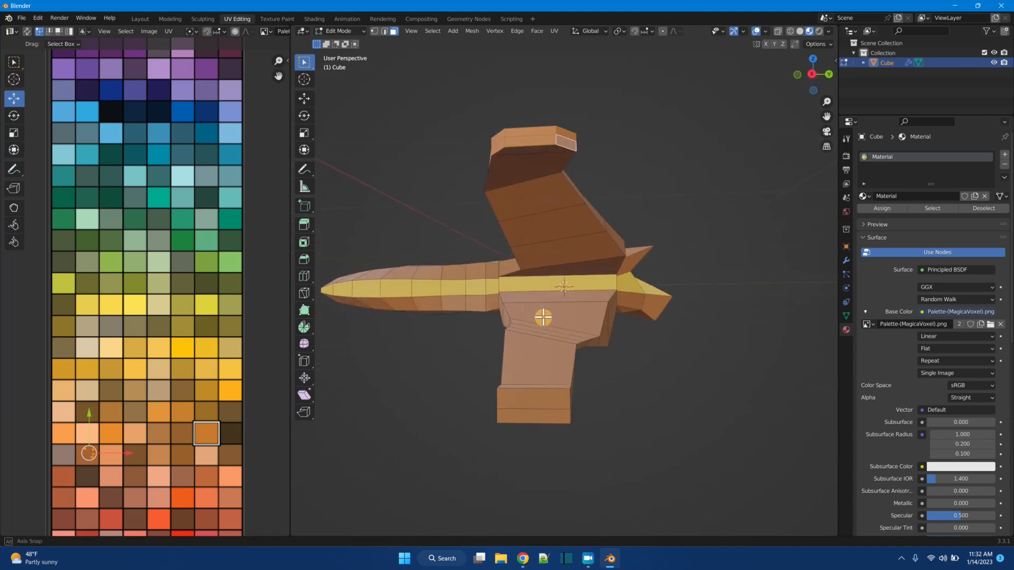
pyautogui.moveTo(596, 451); pyautogui.dragTo(611, 426, button='middle')
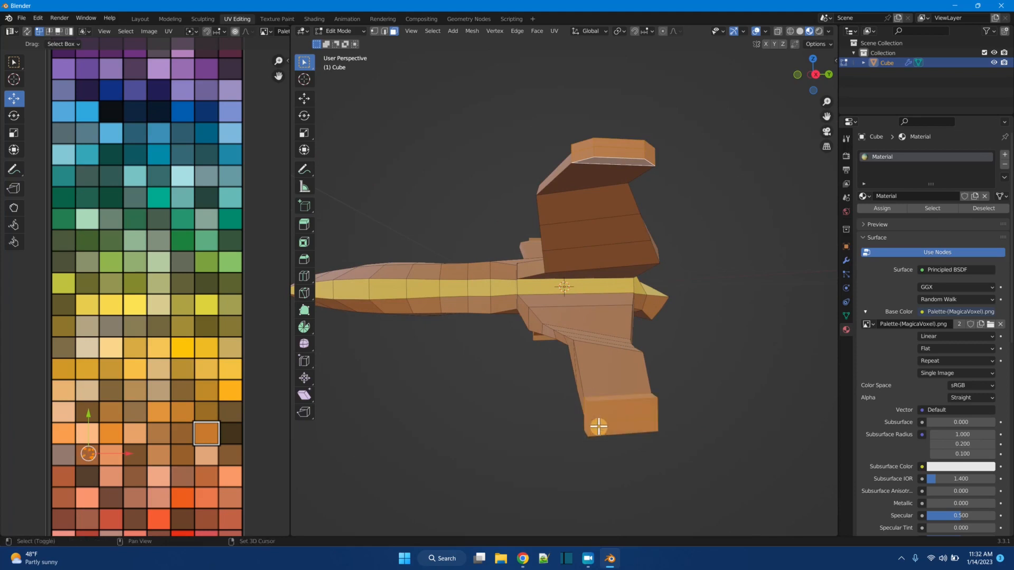
pyautogui.moveTo(625, 459); pyautogui.dragTo(582, 467, button='middle')
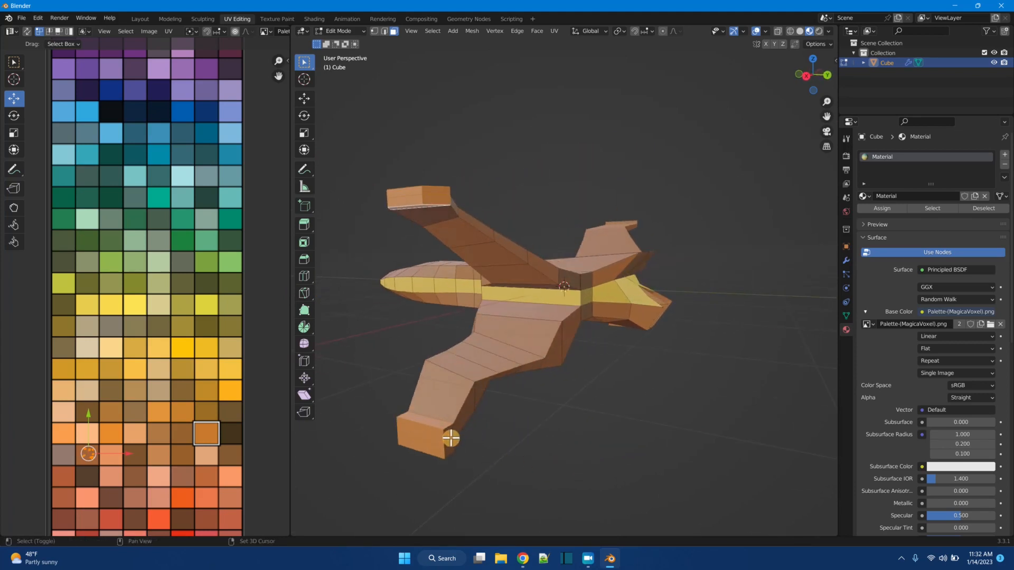
pyautogui.moveTo(450, 447); pyautogui.dragTo(482, 423, button='middle')
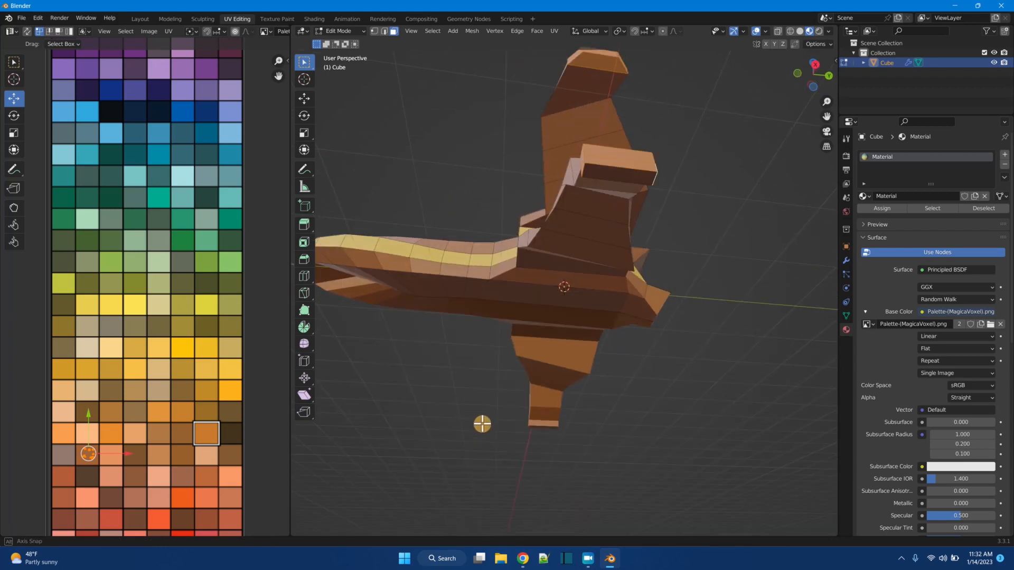
pyautogui.moveTo(603, 177); pyautogui.dragTo(584, 322, button='middle')
# - Move the wing tips' UVs onto the crimson swatch in the palette's seventh column, second row from the end
pyautogui.moveTo(486, 329); pyautogui.dragTo(479, 343, button='middle')
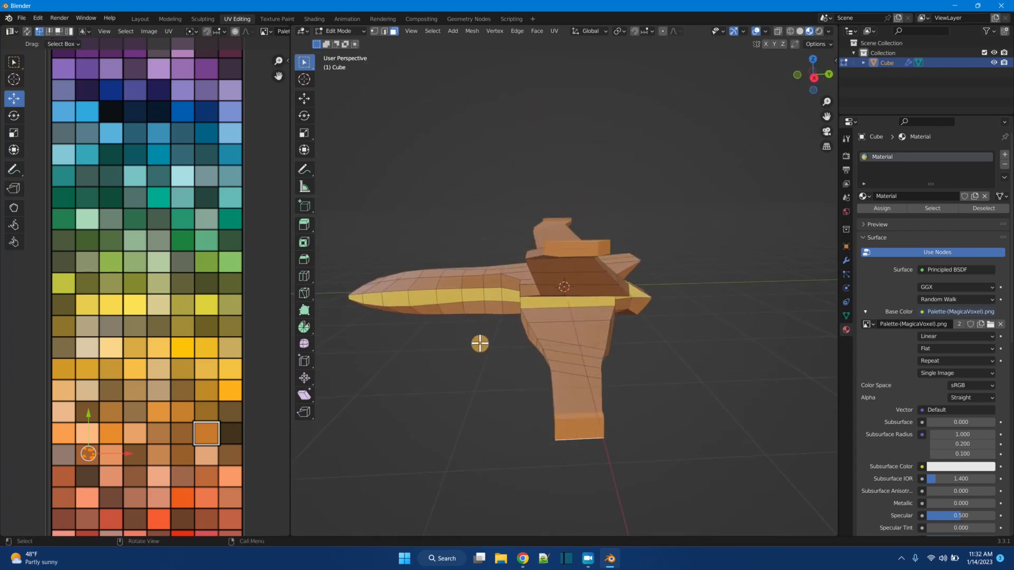
pyautogui.moveTo(90, 451); pyautogui.dragTo(184, 490)
pyautogui.scroll(-2, 206, 337)
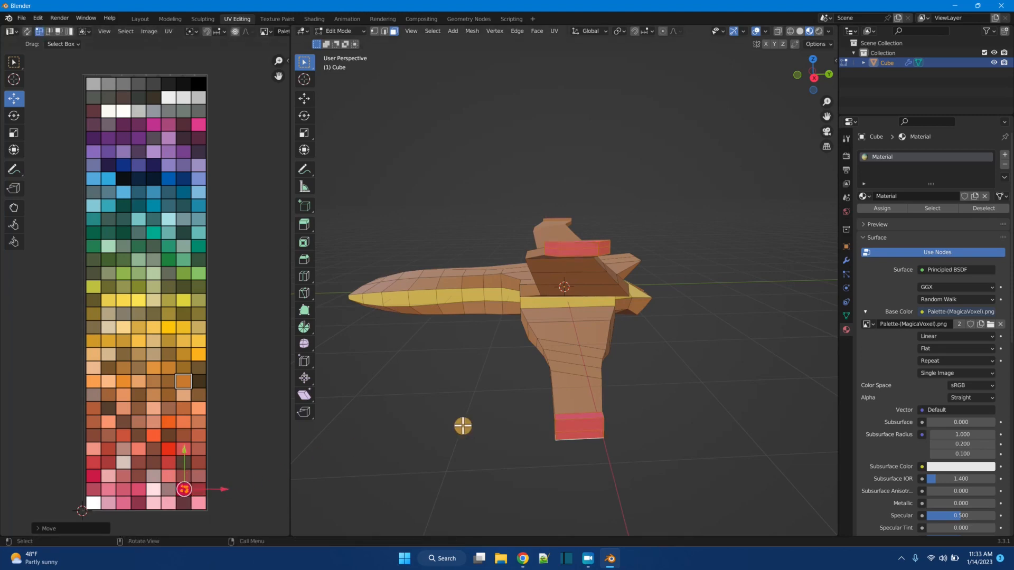
# - Select the cockpit faces on top of the nose and move their UVs onto the pale cyan swatch in the palette's sixth column
pyautogui.moveTo(475, 414); pyautogui.dragTo(512, 403, button='middle')
pyautogui.scroll(3, 495, 382)
pyautogui.moveTo(460, 351); pyautogui.dragTo(433, 331, button='middle')
pyautogui.click(430, 333)
pyautogui.click(452, 324)
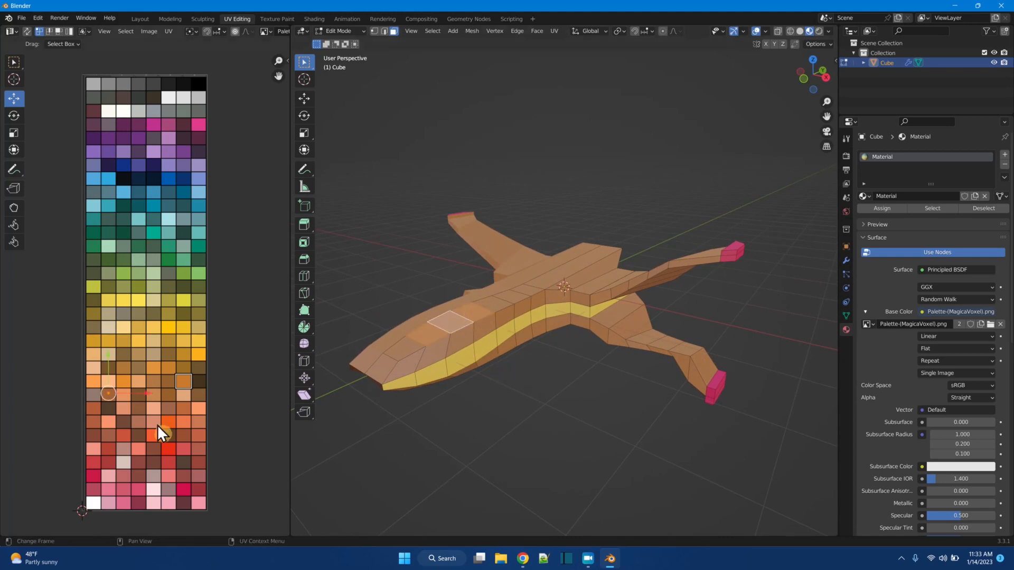
pyautogui.moveTo(111, 395); pyautogui.dragTo(170, 219)
pyautogui.moveTo(567, 435); pyautogui.dragTo(525, 416, button='middle')
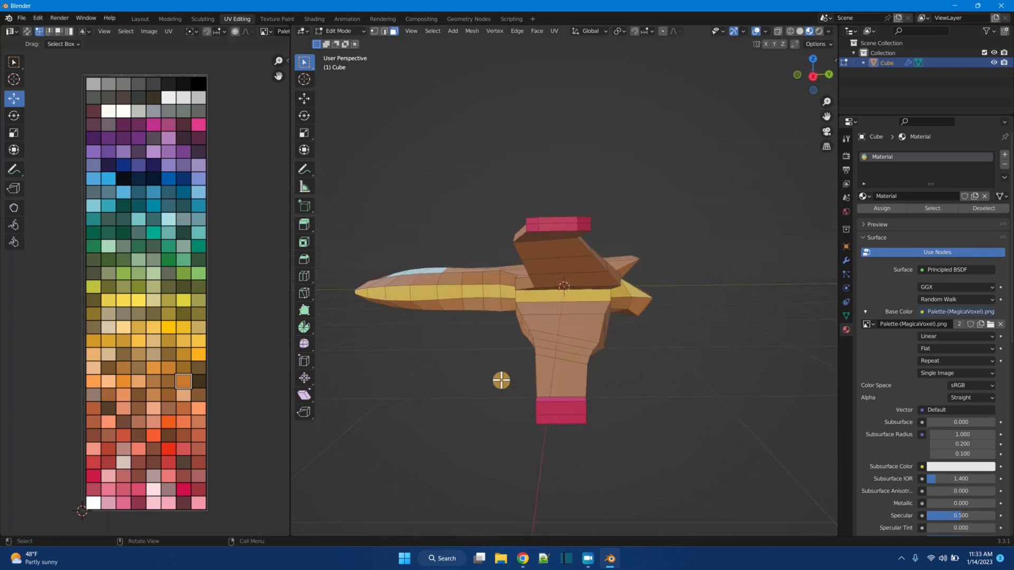
pyautogui.moveTo(453, 393); pyautogui.dragTo(458, 393, button='middle')
pyautogui.moveTo(554, 336); pyautogui.dragTo(474, 411, button='middle')
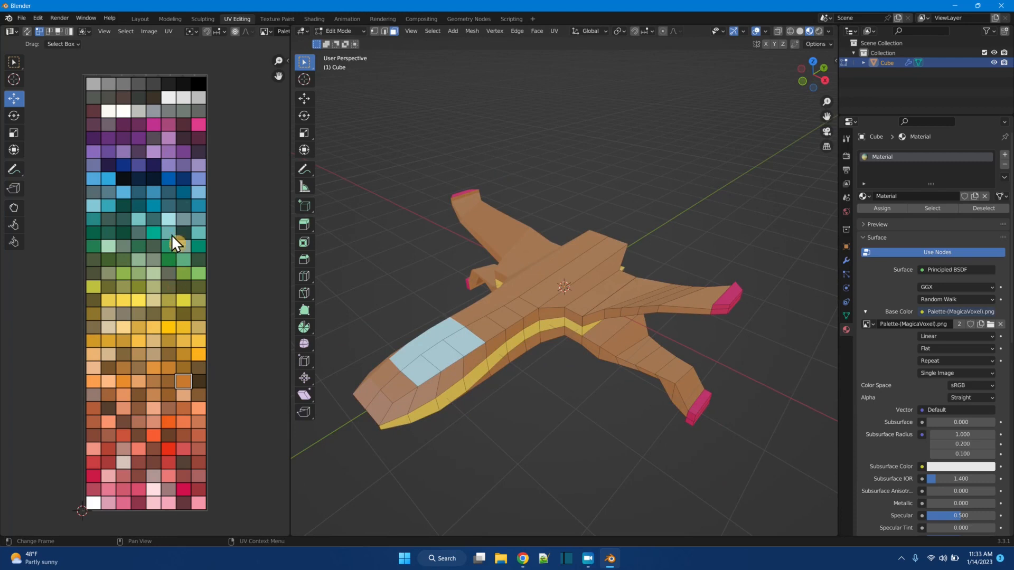
# - Save the palette texture to the Desktop as Palette-(MagicaVoxel).png
pyautogui.click(146, 34)
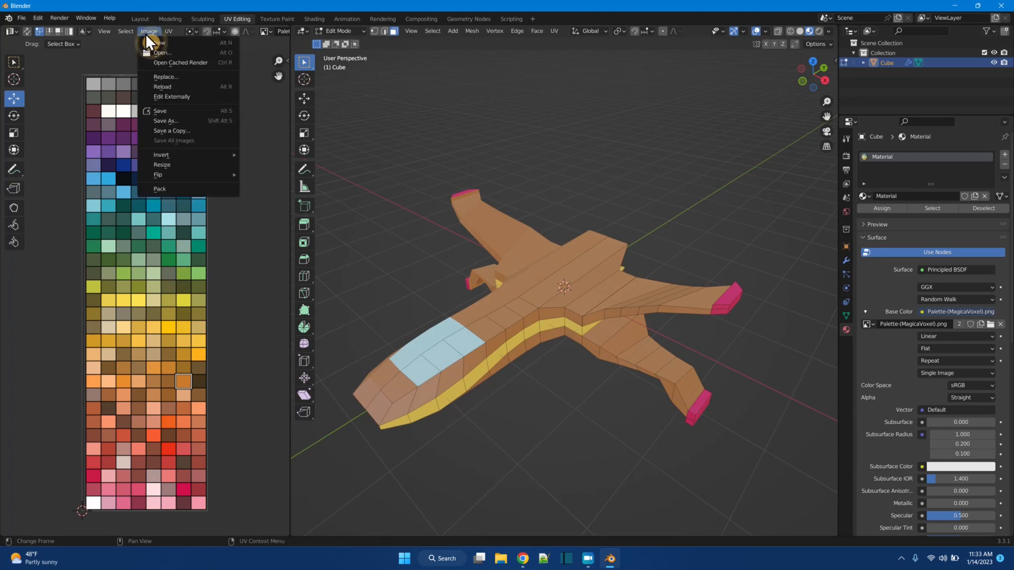
pyautogui.click(170, 122)
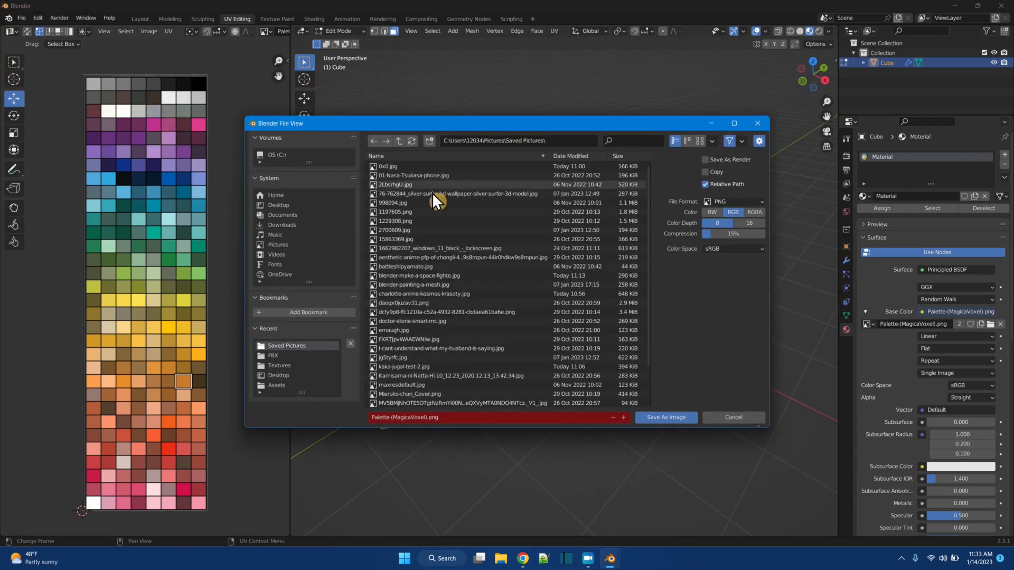
pyautogui.click(286, 207)
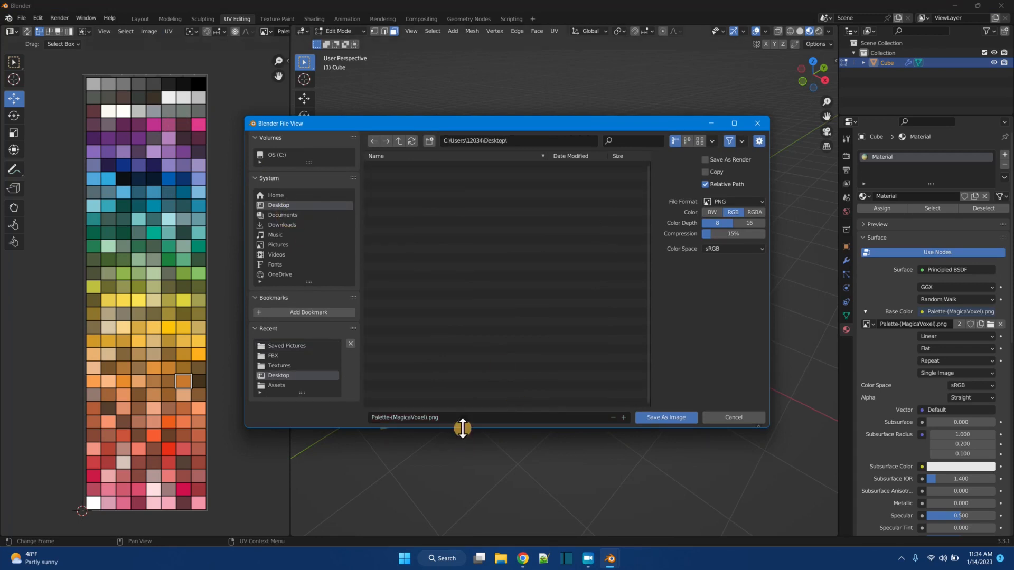
pyautogui.click(655, 416)
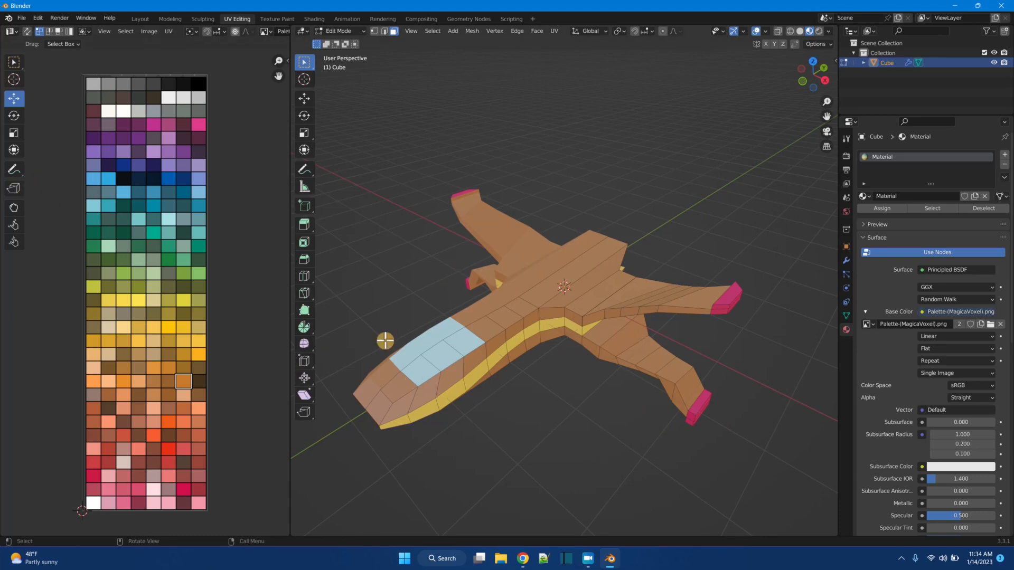
# - Set up an FBX export of the ship to the Desktop with the file name Space Fighter 01.fbx
pyautogui.click(21, 18)
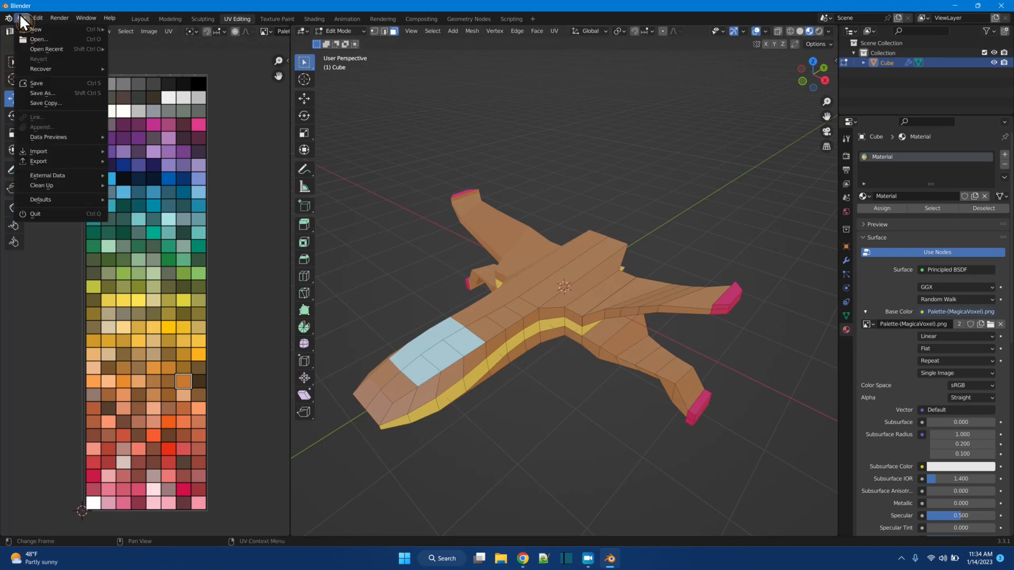
pyautogui.moveTo(64, 163)
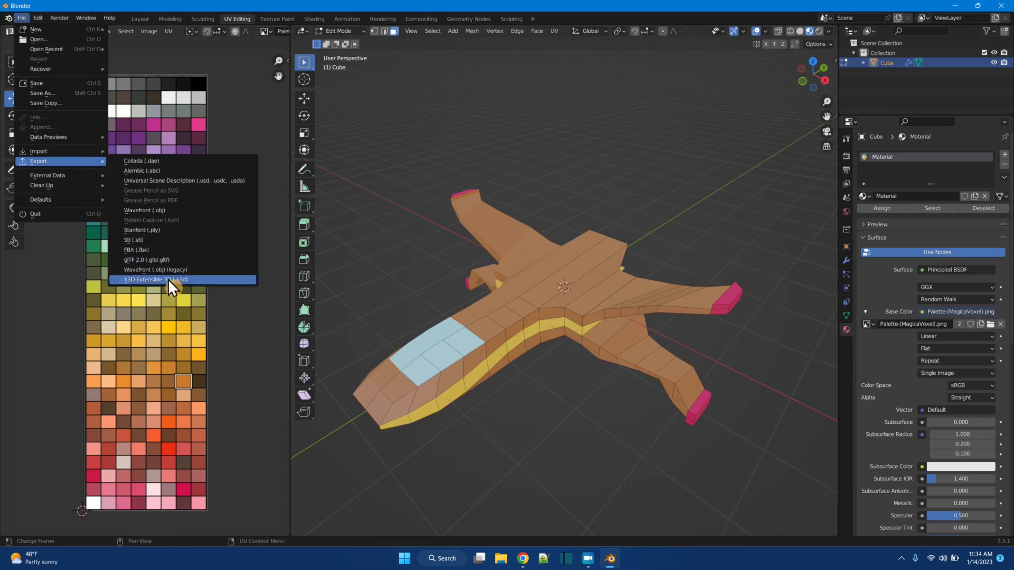
pyautogui.click(151, 250)
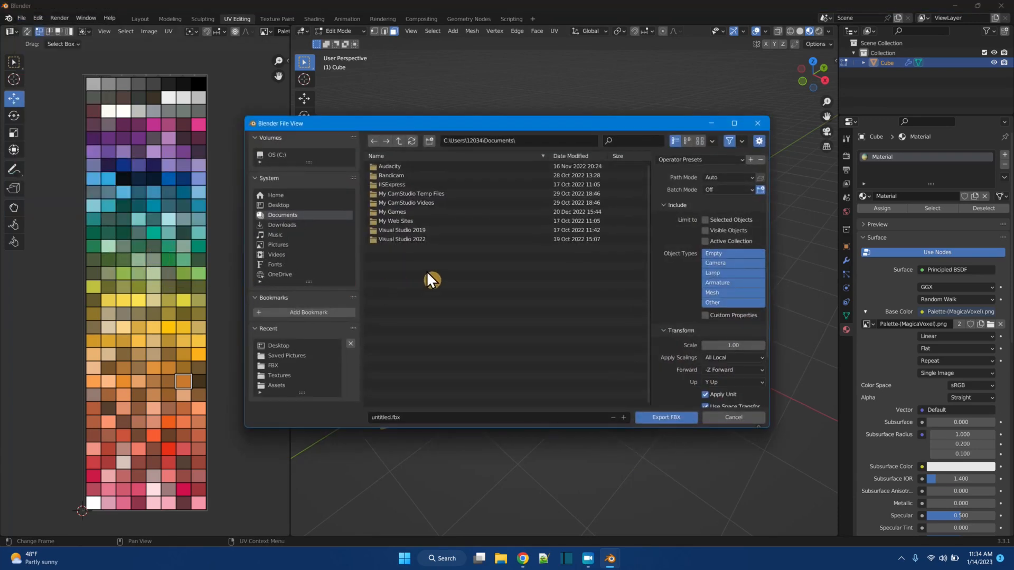
pyautogui.click(279, 206)
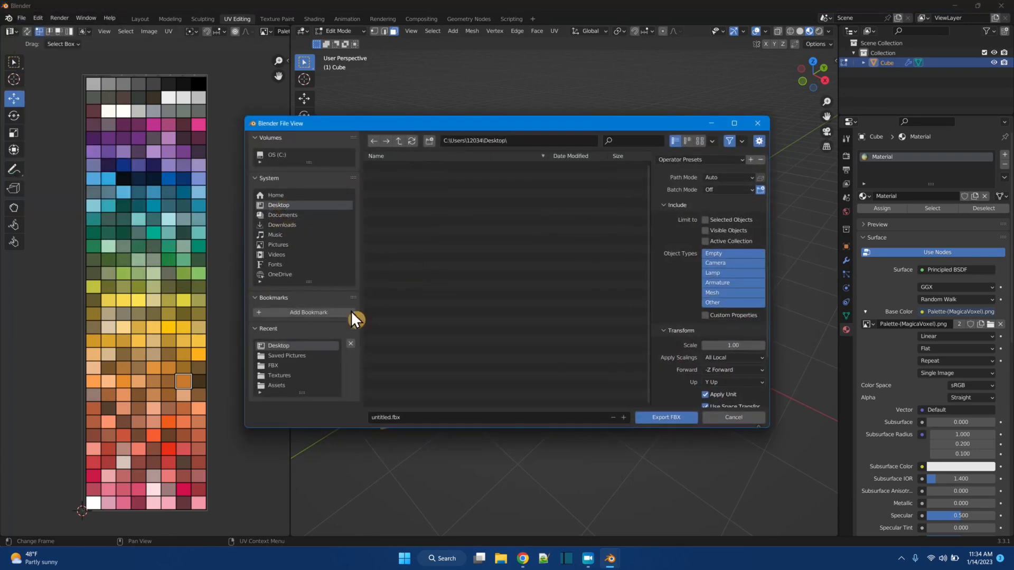
pyautogui.click(418, 415)
# - Limit the exported object types to Mesh, turn off Bake Animation and export the FBX file
pyautogui.click(717, 297)
pyautogui.click(718, 292)
pyautogui.scroll(-3, 696, 296)
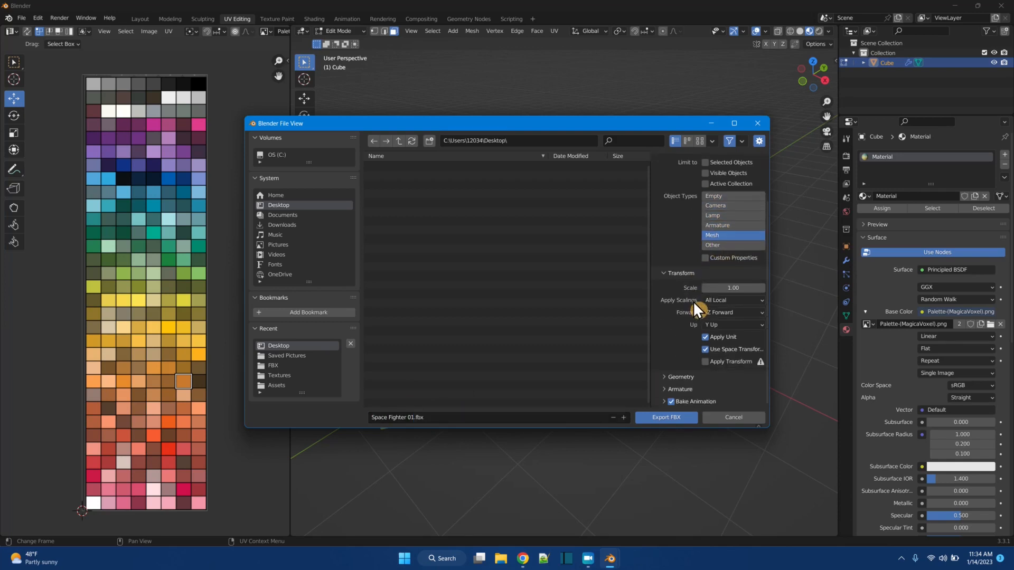
pyautogui.click(672, 401)
pyautogui.click(679, 419)
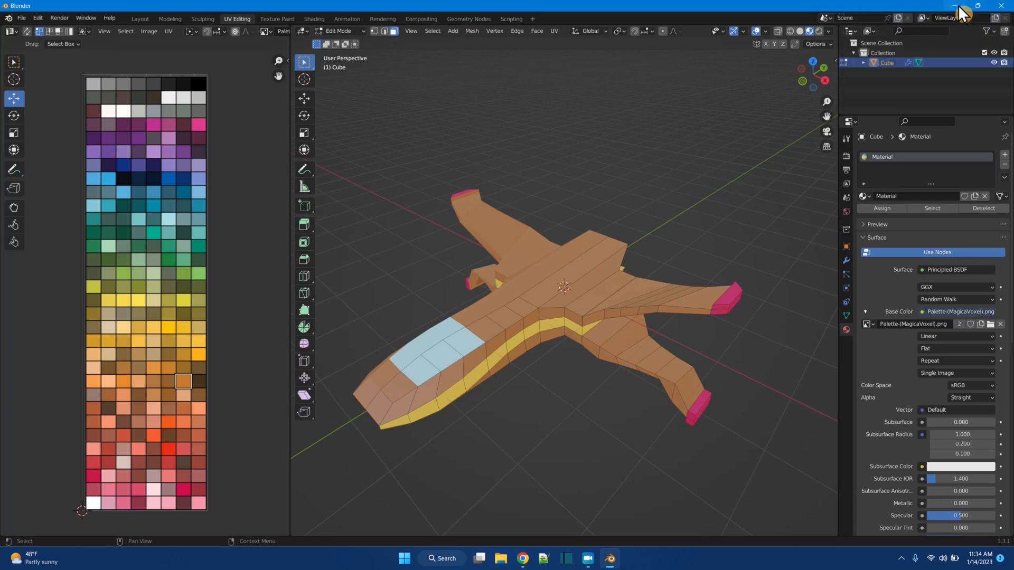
# - Switch from Blender to Unity Hub and create a new project from the 3D Core template, named Space Fighter
pyautogui.moveTo(797, 16); pyautogui.dragTo(844, 63)
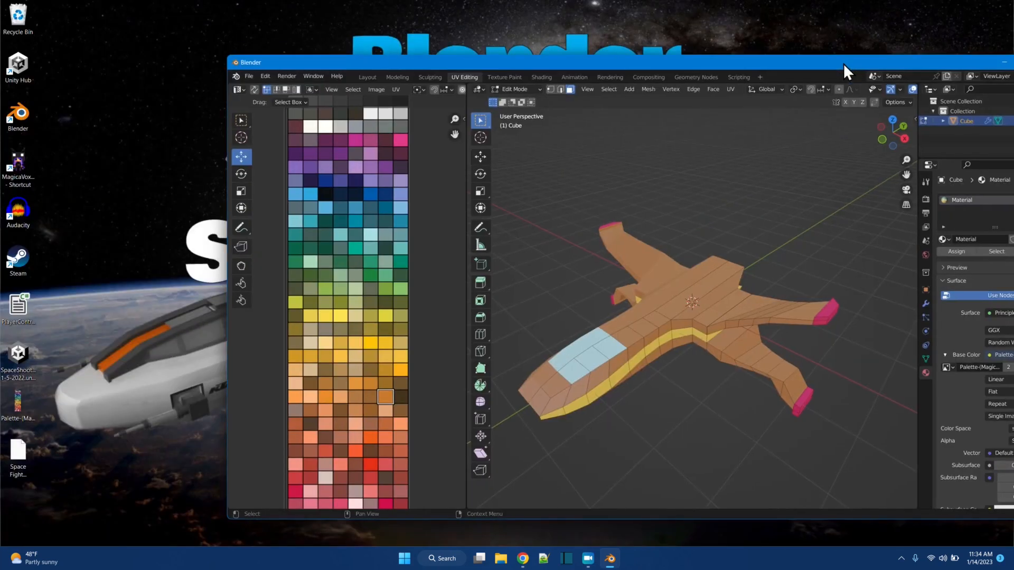
pyautogui.click(1002, 63)
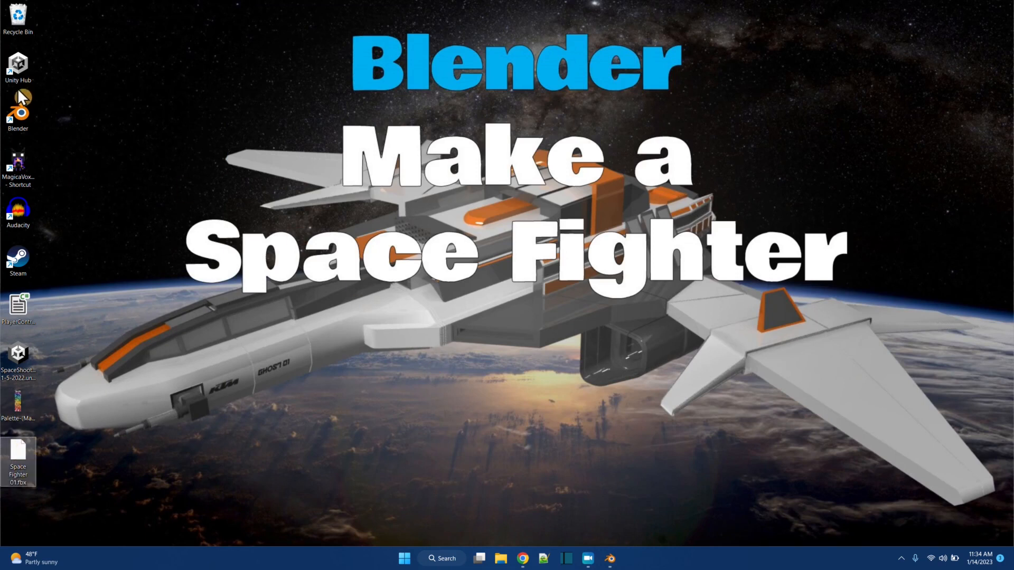
pyautogui.doubleClick(17, 75)
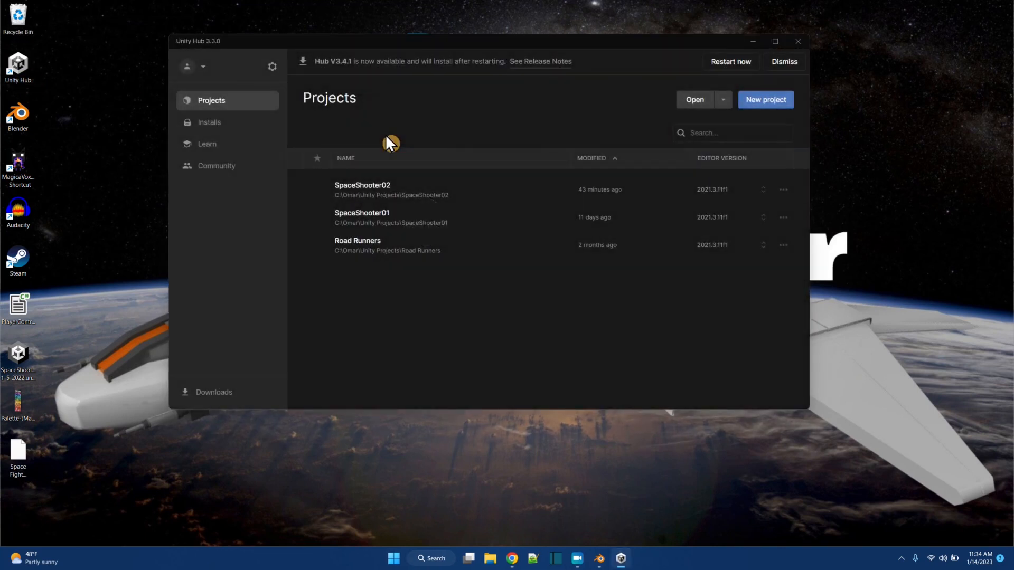
pyautogui.click(758, 104)
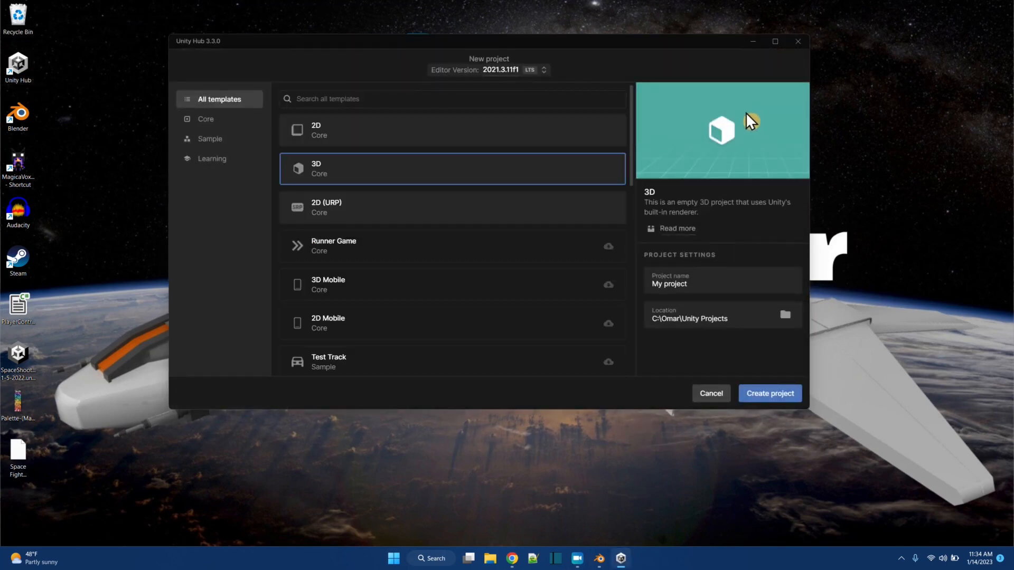
pyautogui.click(708, 285)
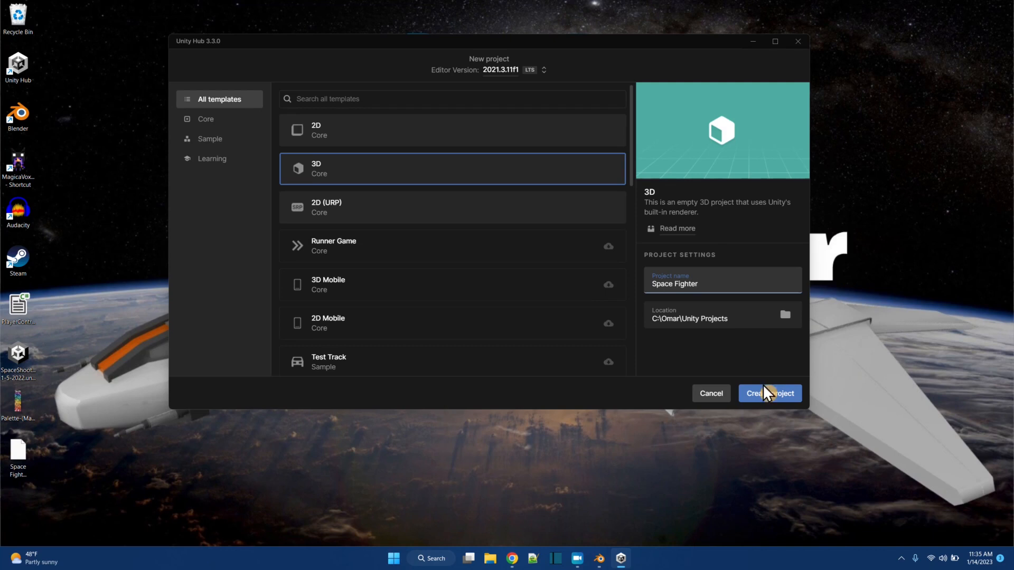
pyautogui.click(770, 401)
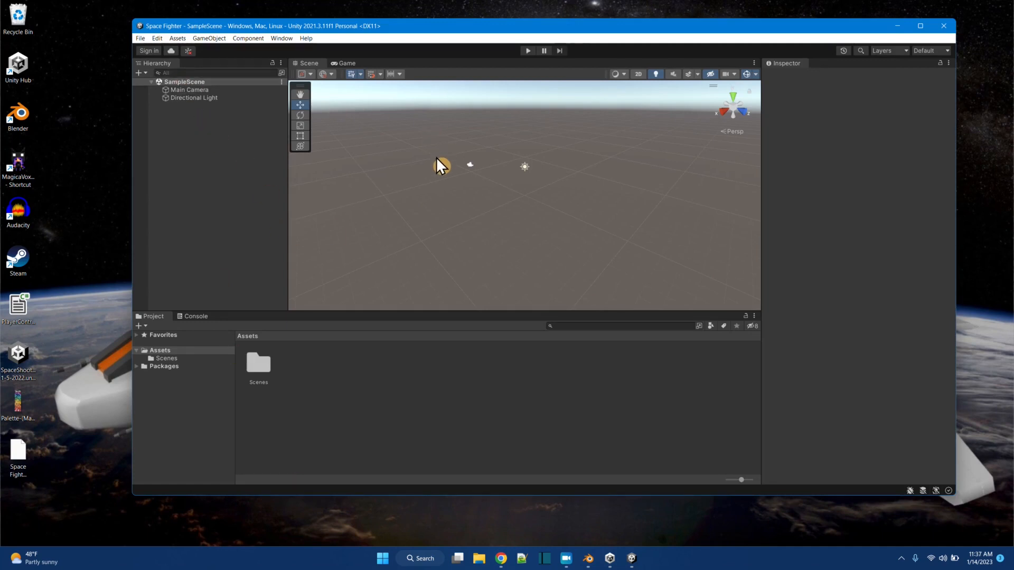
# - Import Palette-(MagicaVoxel).png and Space Fighter 01.fbx from the Desktop into the project's Assets folder and enlarge the ship model's preview
pyautogui.click(49, 485)
pyautogui.moveTo(18, 407); pyautogui.dragTo(343, 384)
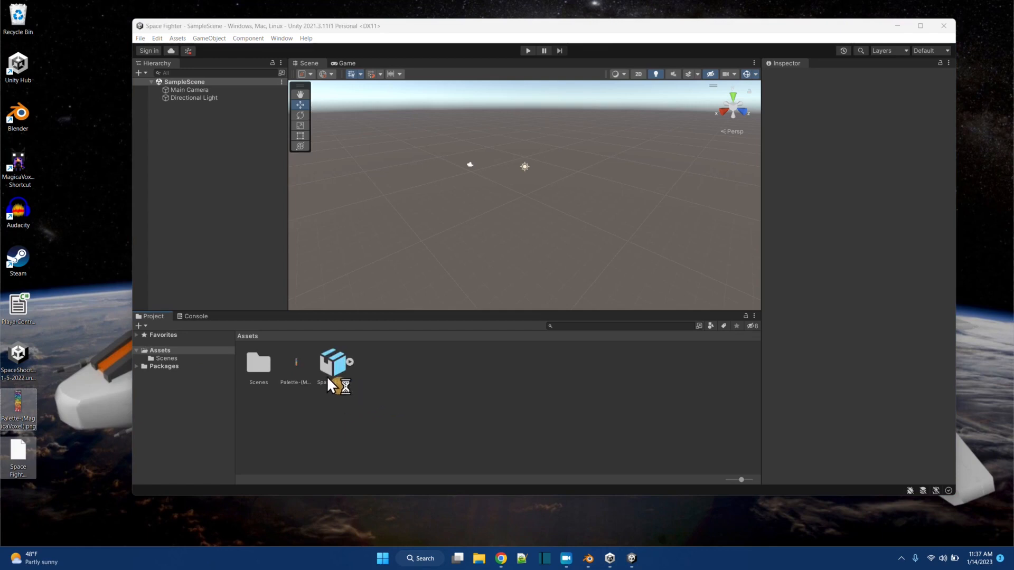
pyautogui.click(337, 370)
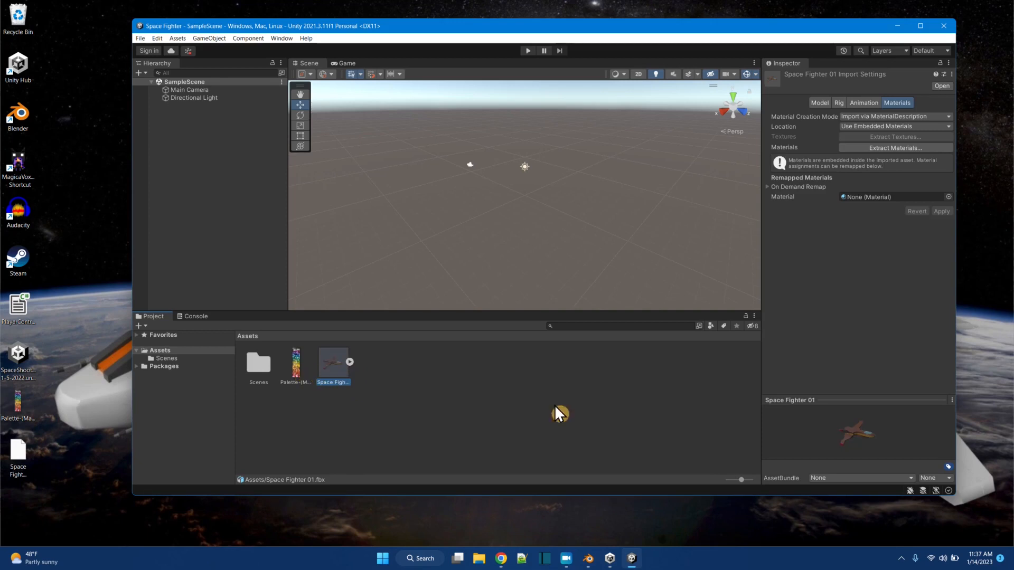
pyautogui.moveTo(867, 401); pyautogui.dragTo(863, 340)
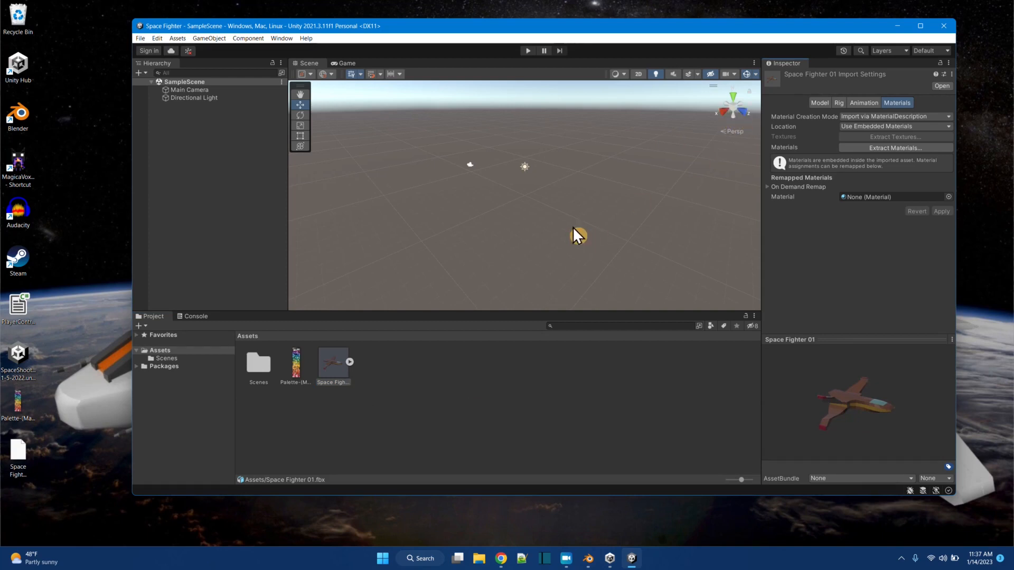
# - Place the Space Fighter 01 model in the middle of SampleScene and inspect it from the side
pyautogui.moveTo(328, 358); pyautogui.dragTo(485, 199)
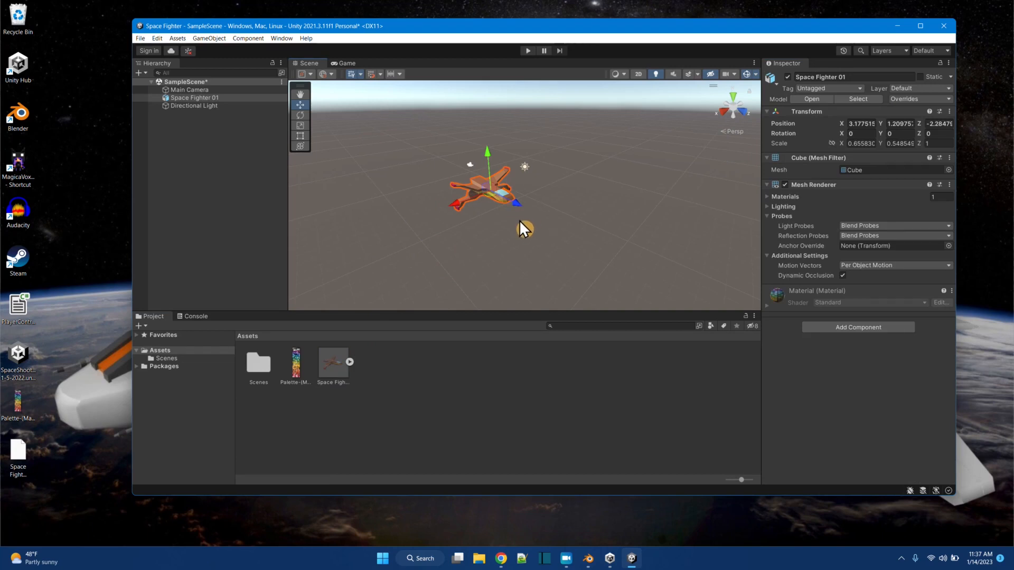
pyautogui.keyDown('alt'); pyautogui.moveTo(460, 252); pyautogui.dragTo(582, 215); pyautogui.keyUp('alt')
pyautogui.scroll(2, 582, 215)
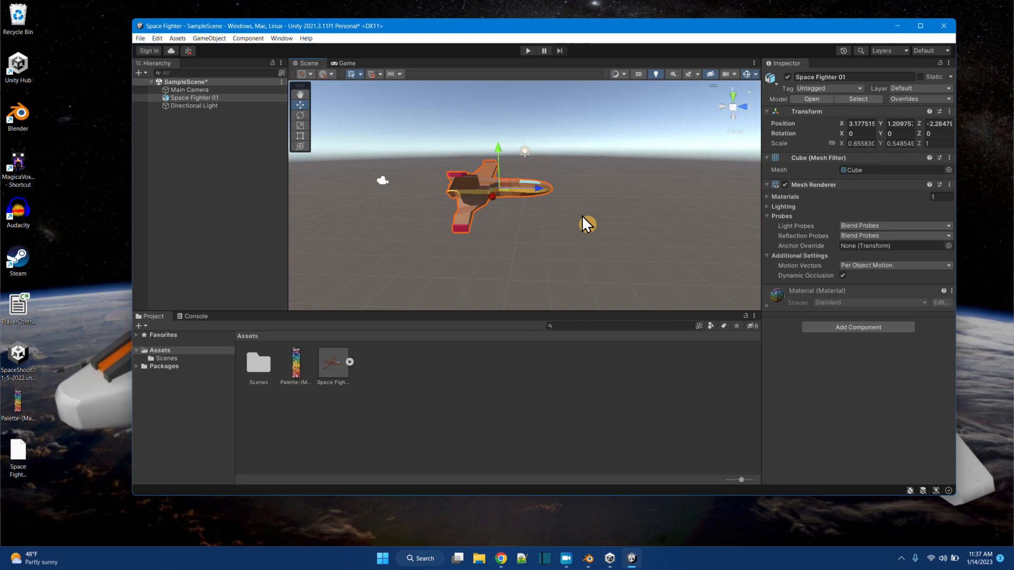
pyautogui.moveTo(588, 195); pyautogui.dragTo(522, 192, button='middle')
pyautogui.scroll(-3, 512, 208)
pyautogui.scroll(-1, 512, 208)
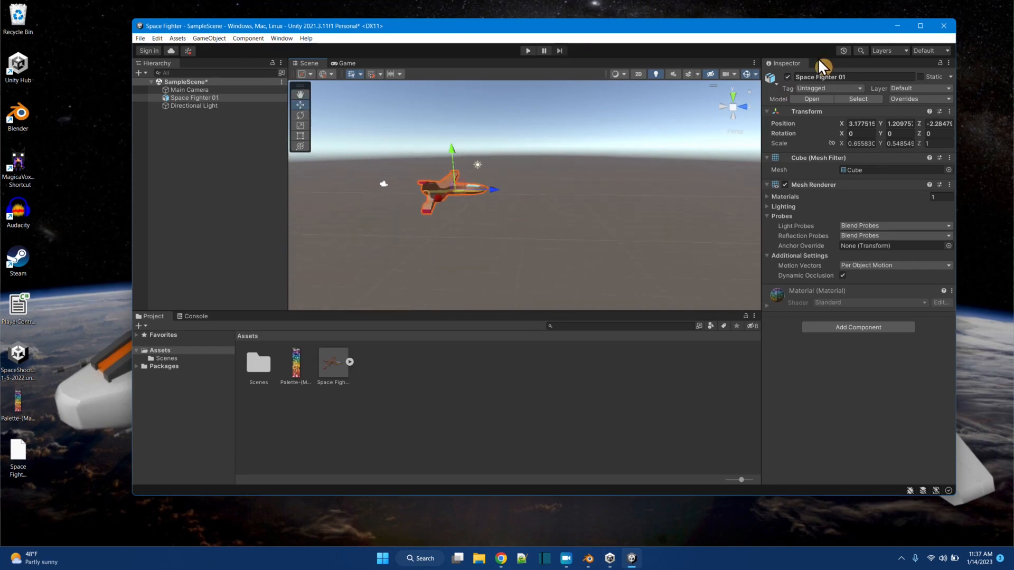
pyautogui.moveTo(571, 563)
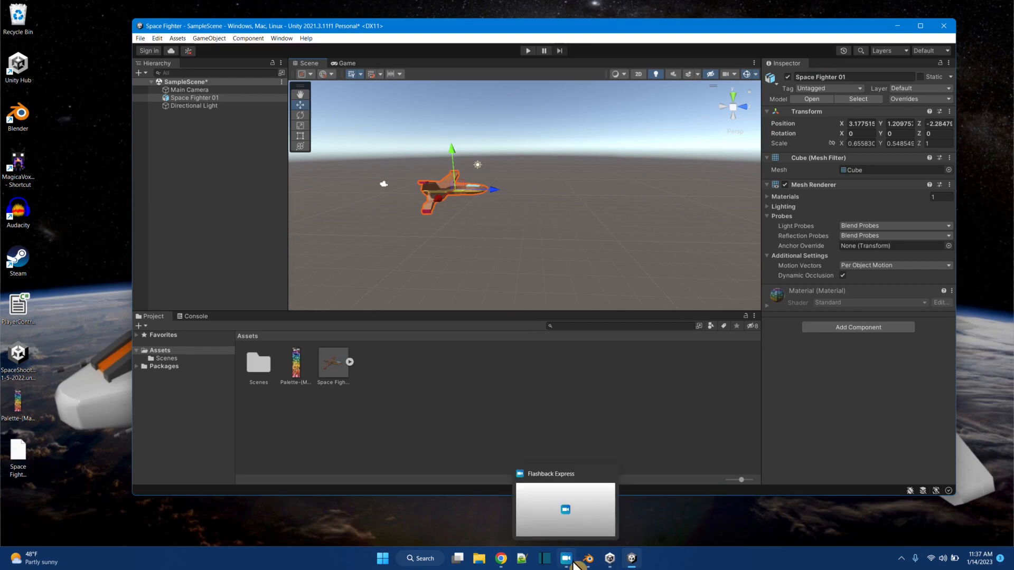